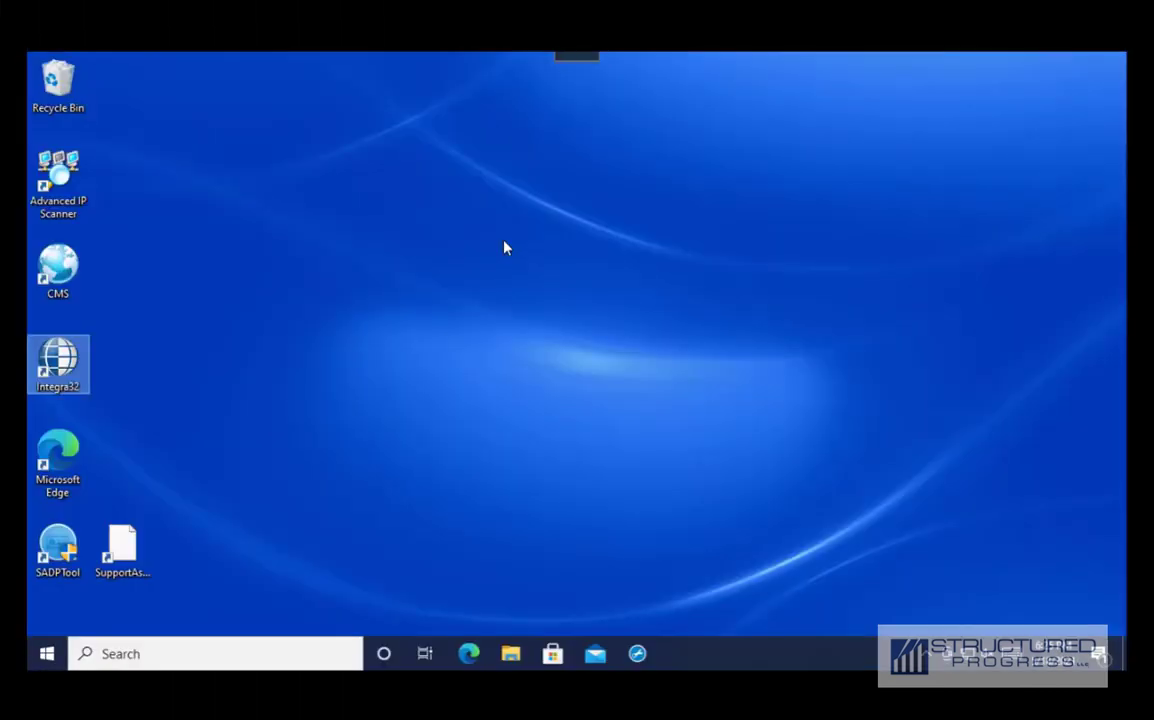
Launch Integra32, log in, maximize the main window and open the Cardholders records
double_click(58, 358)
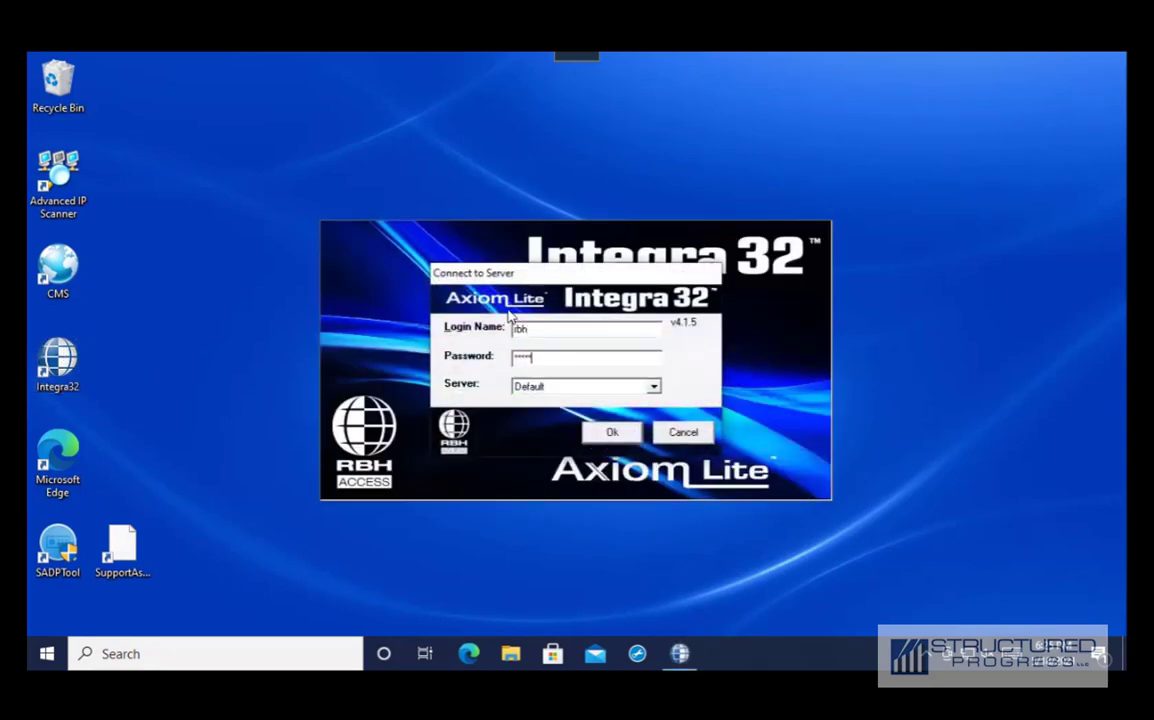
key(Return)
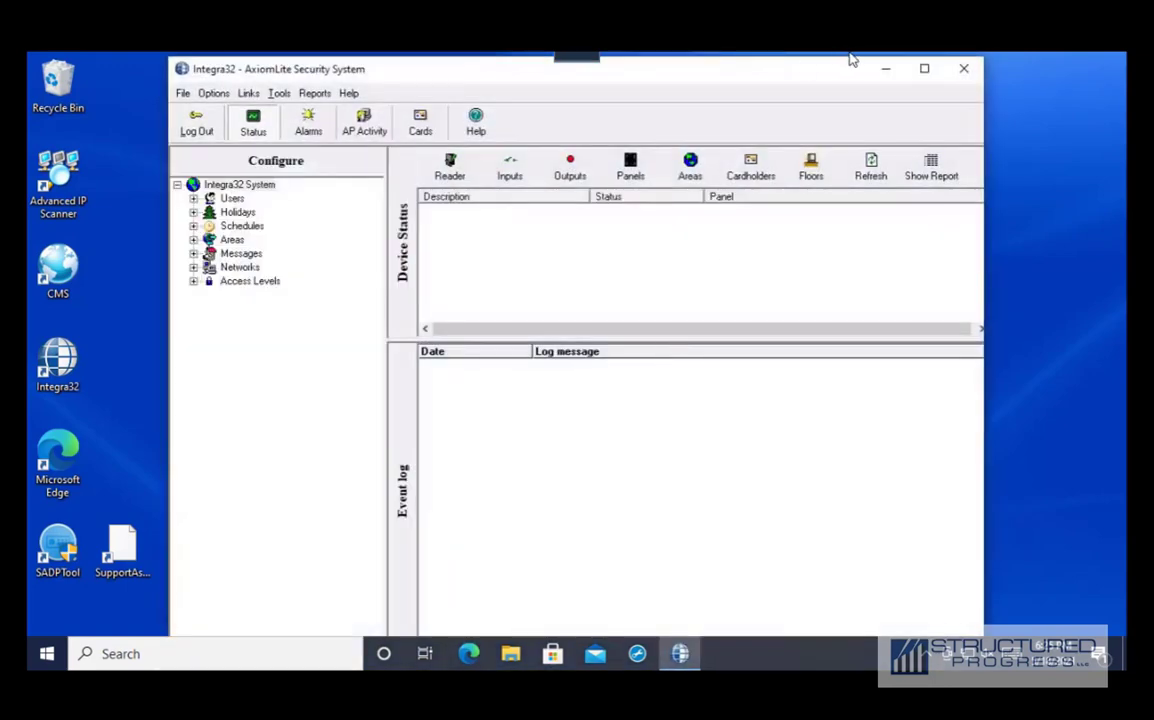
click(926, 71)
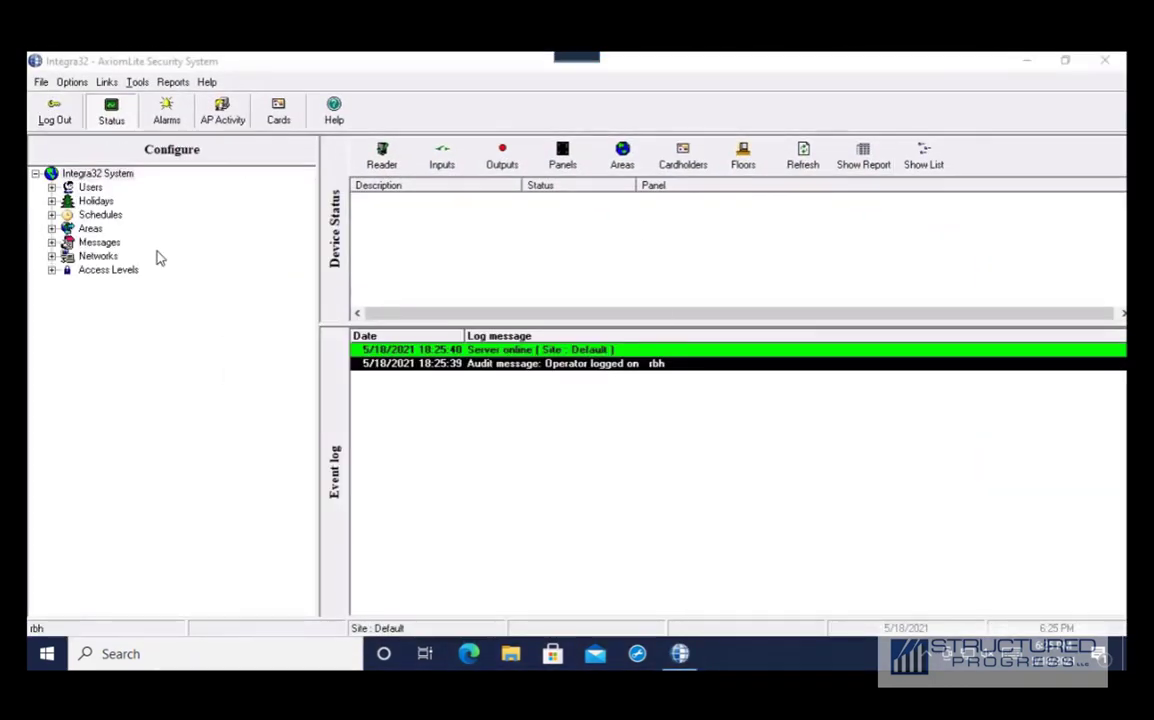
click(278, 116)
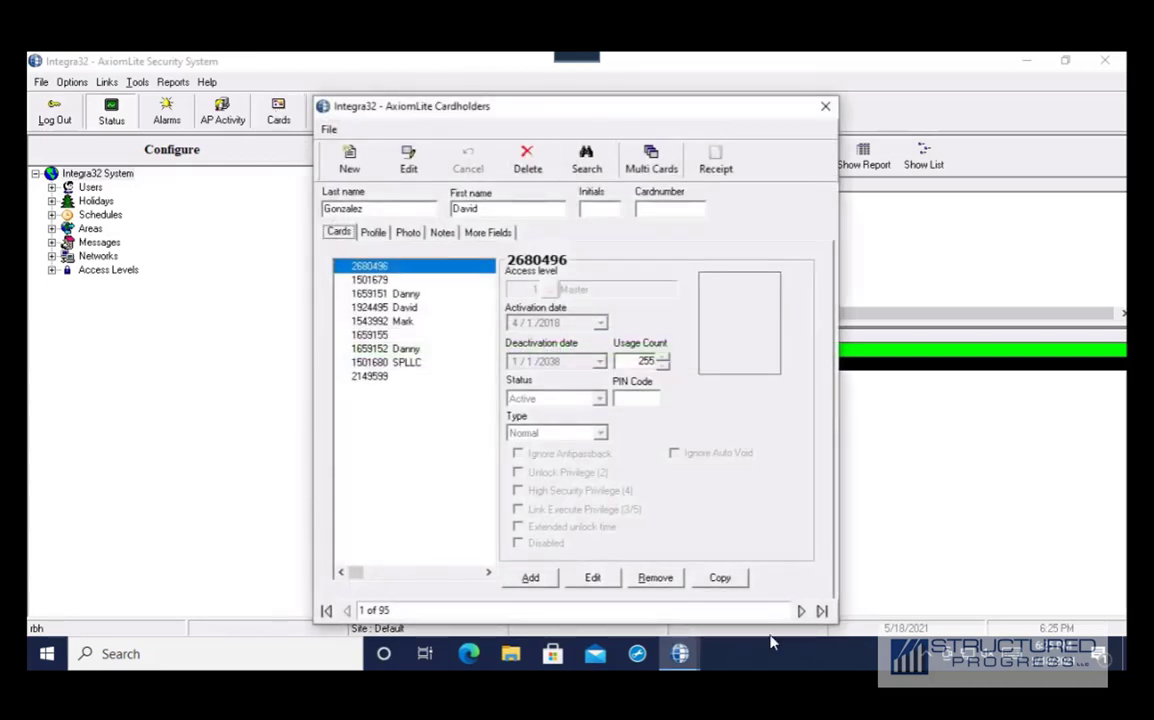
Page forward and back through the first few cardholder records
click(804, 611)
click(801, 611)
click(801, 611)
click(346, 611)
click(346, 611)
click(346, 611)
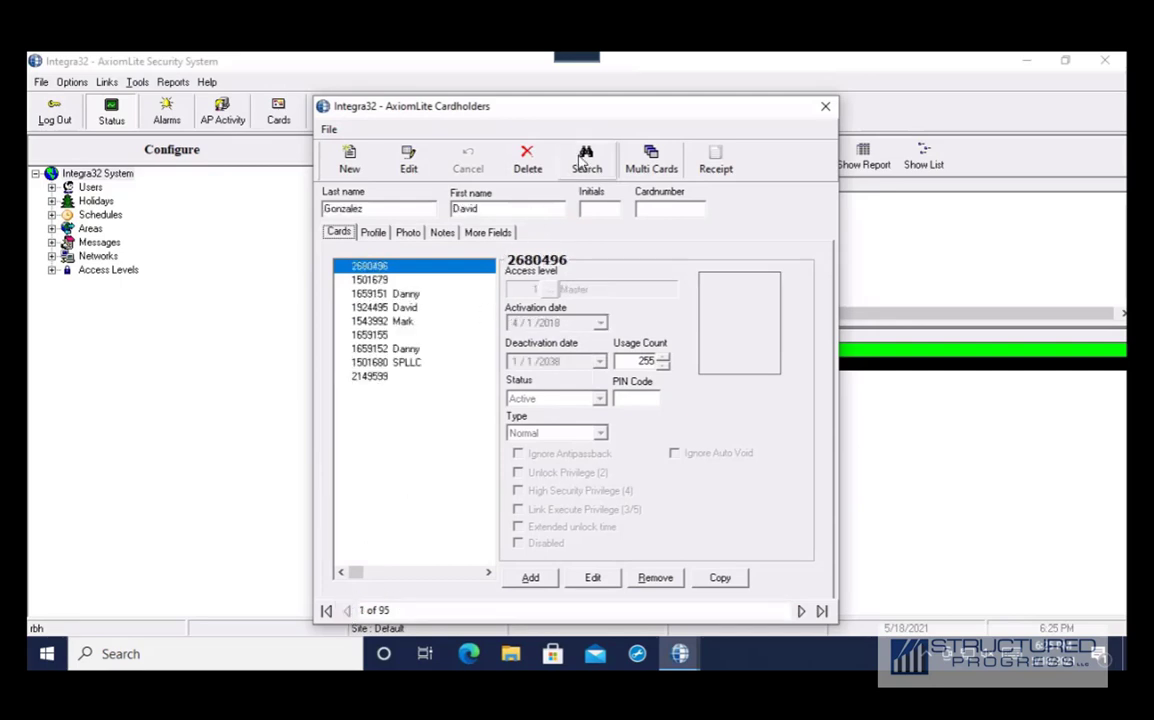
click(801, 611)
click(801, 611)
click(801, 611)
Find the existing cardholder by Lastname, review their cards, then begin a blank new record
click(587, 160)
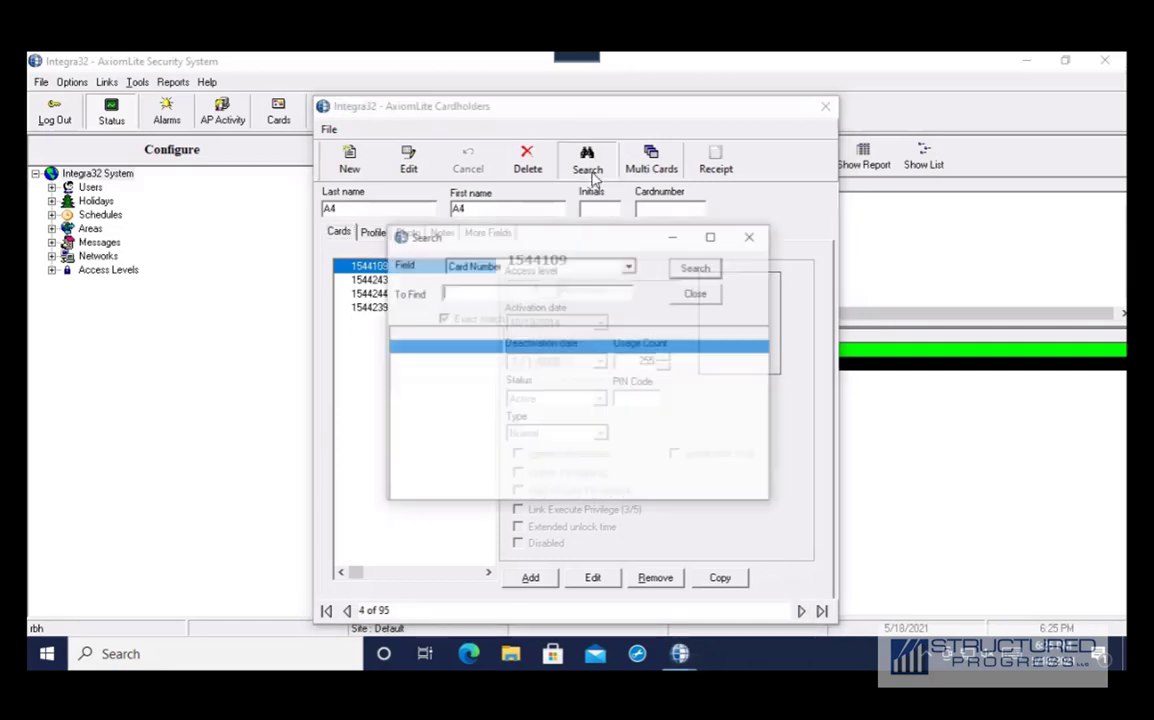
click(630, 266)
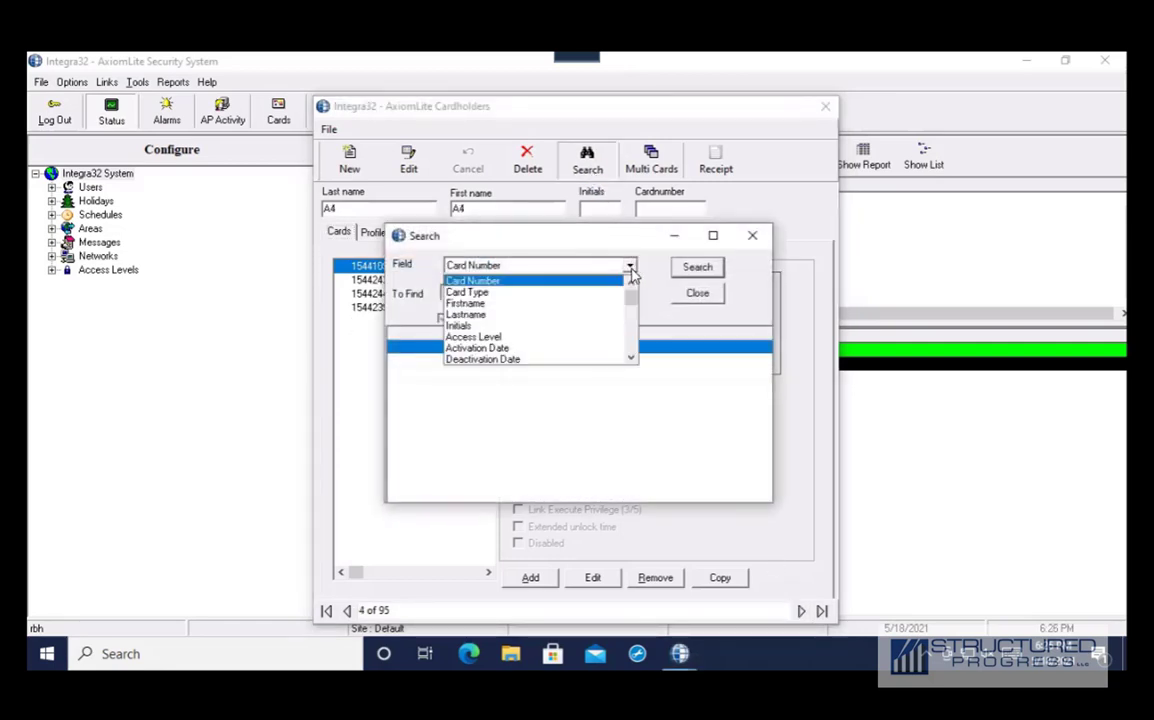
scroll(628, 300, down, 5)
scroll(610, 308, up, 5)
click(582, 312)
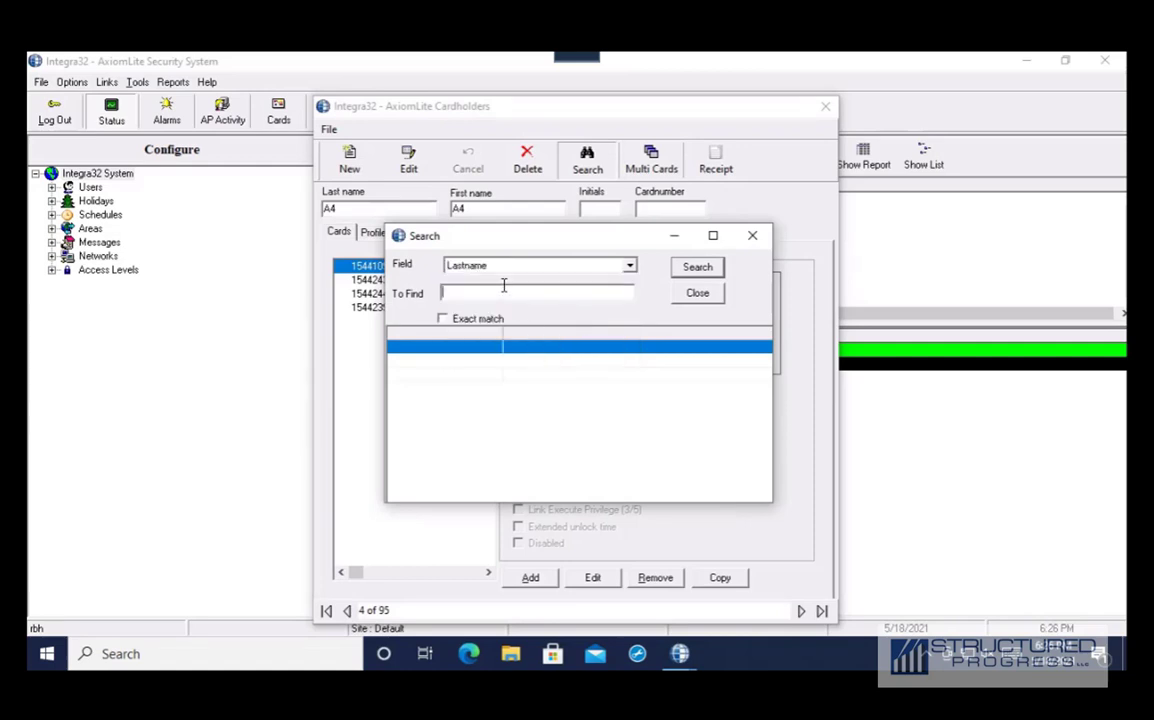
click(504, 286)
text(Gonzal)
click(696, 268)
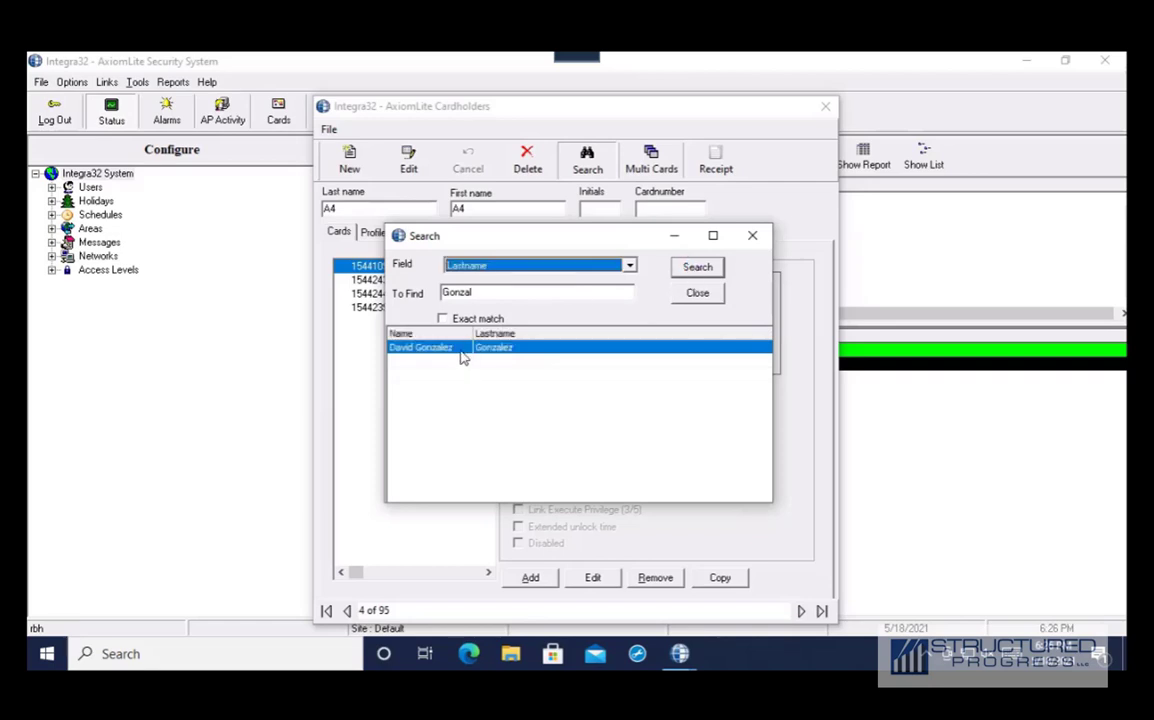
double_click(460, 352)
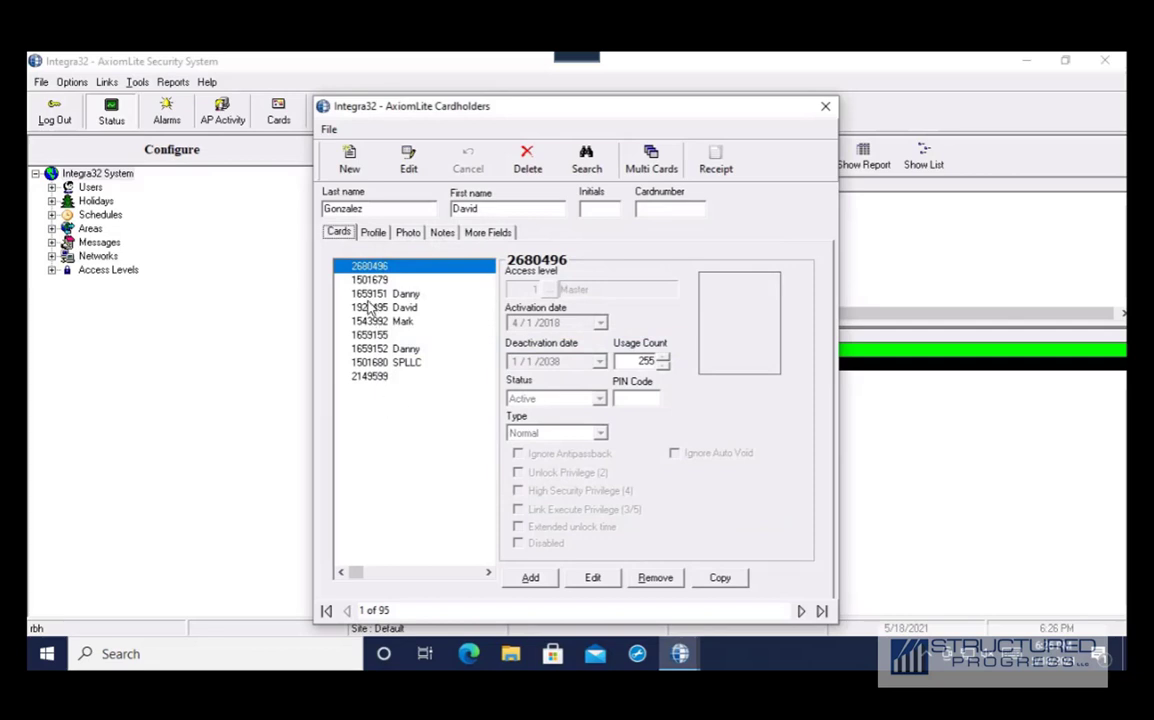
drag(352, 280, 380, 336)
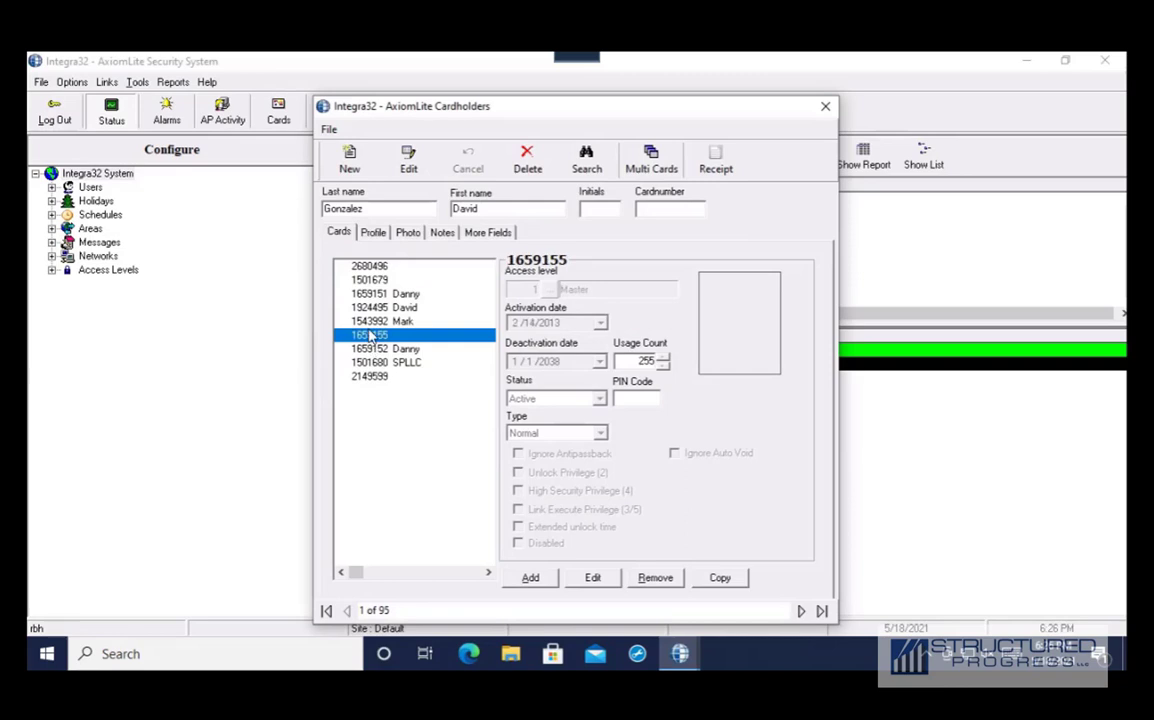
click(350, 170)
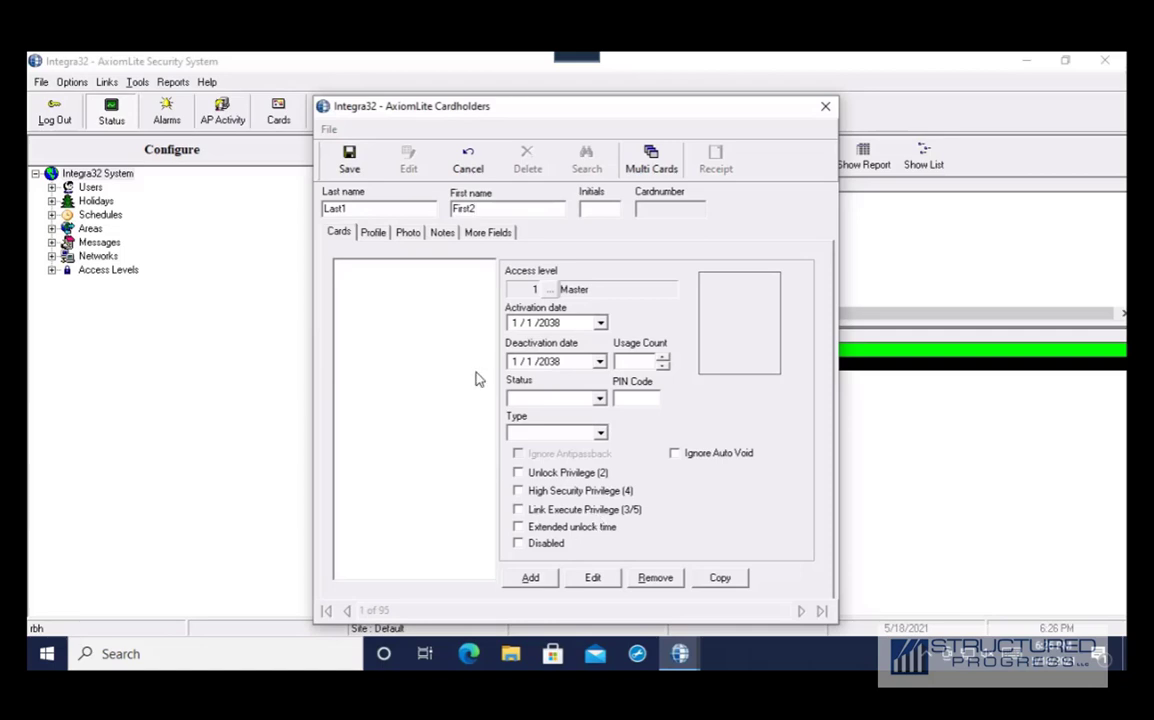
Add a card numbered 12345678 named 'Spare Card' to the new cardholder
click(530, 579)
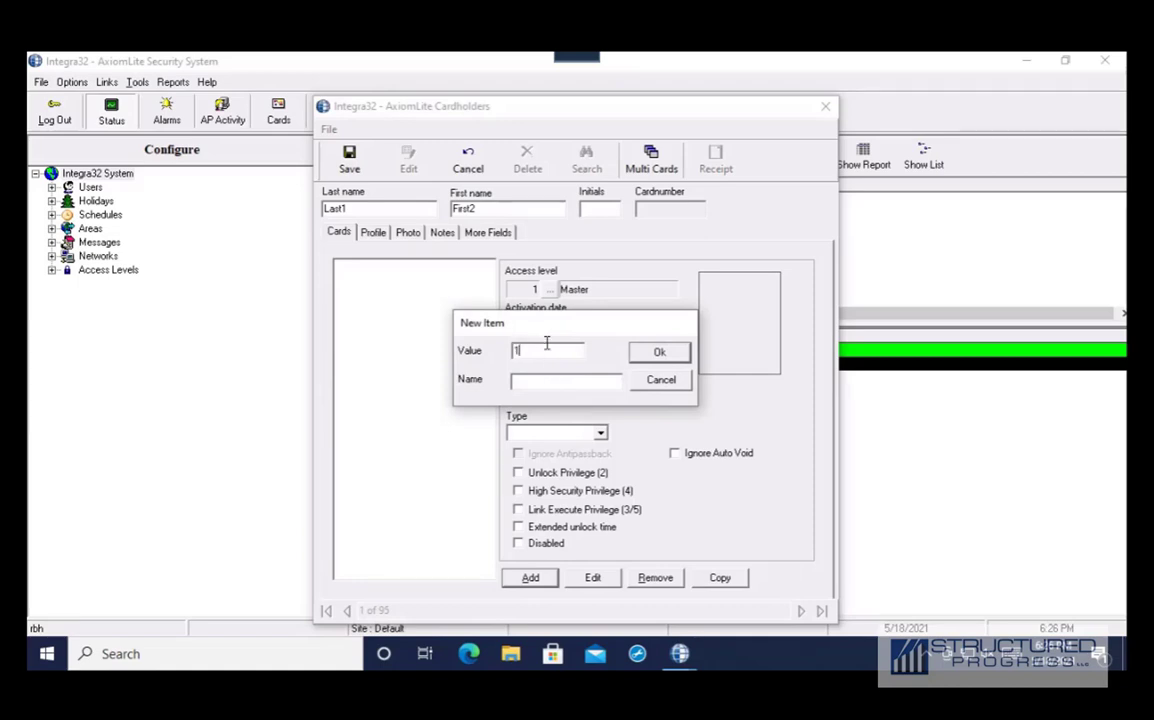
text(12345678)
click(637, 359)
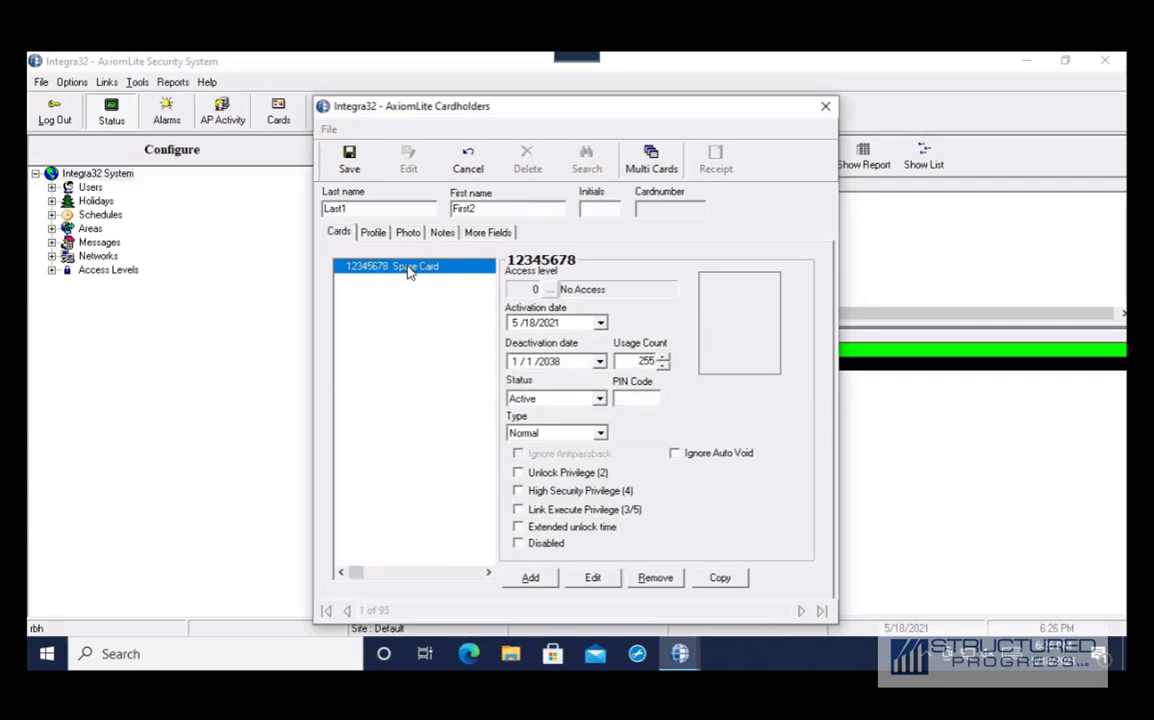
click(548, 292)
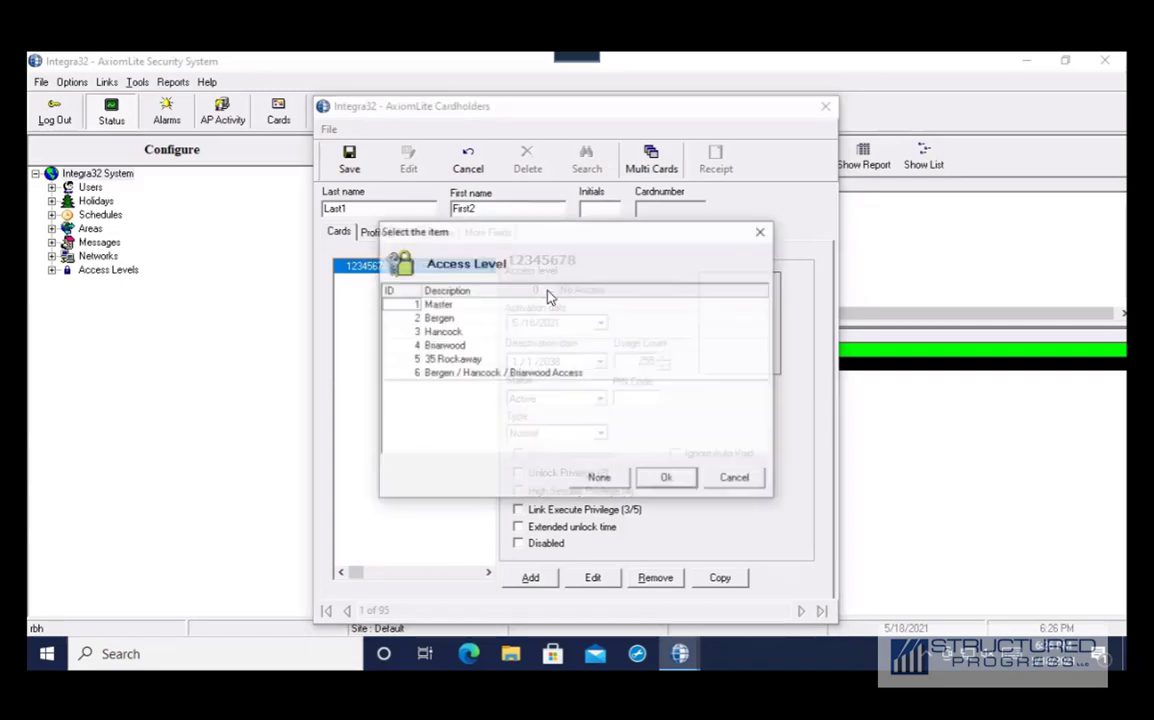
Give the Spare Card access level 3 Hancock with Active status and save the cardholder as record 96
click(465, 376)
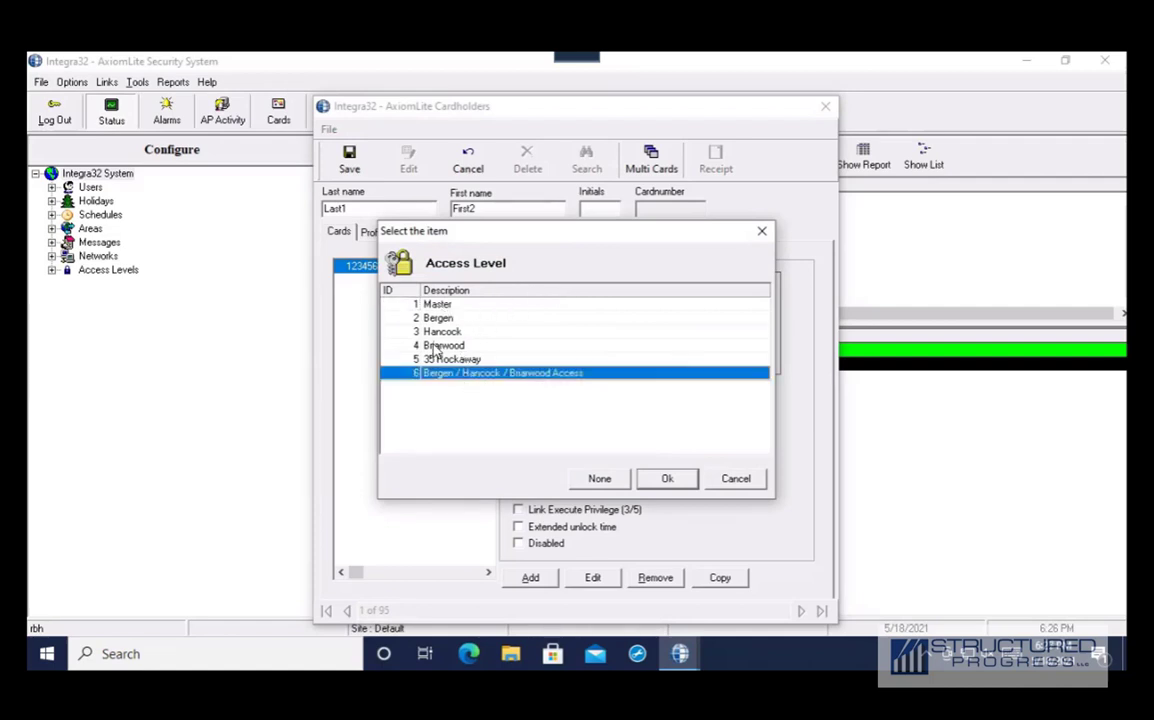
click(455, 336)
click(667, 478)
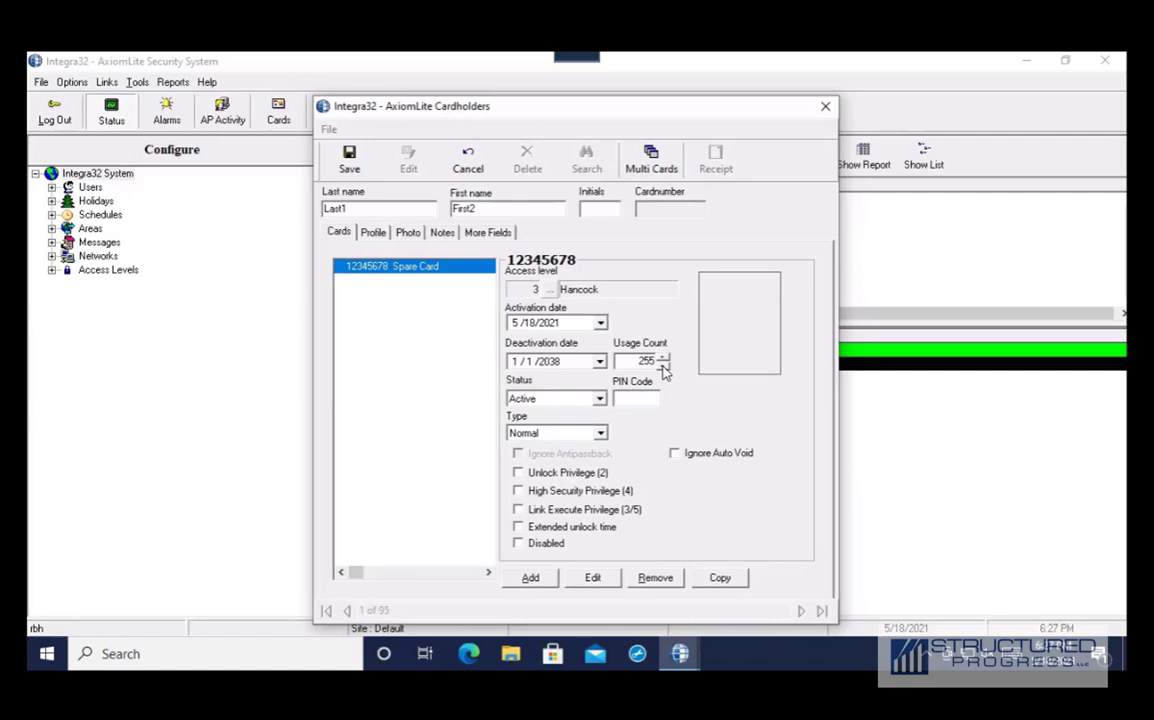
click(600, 399)
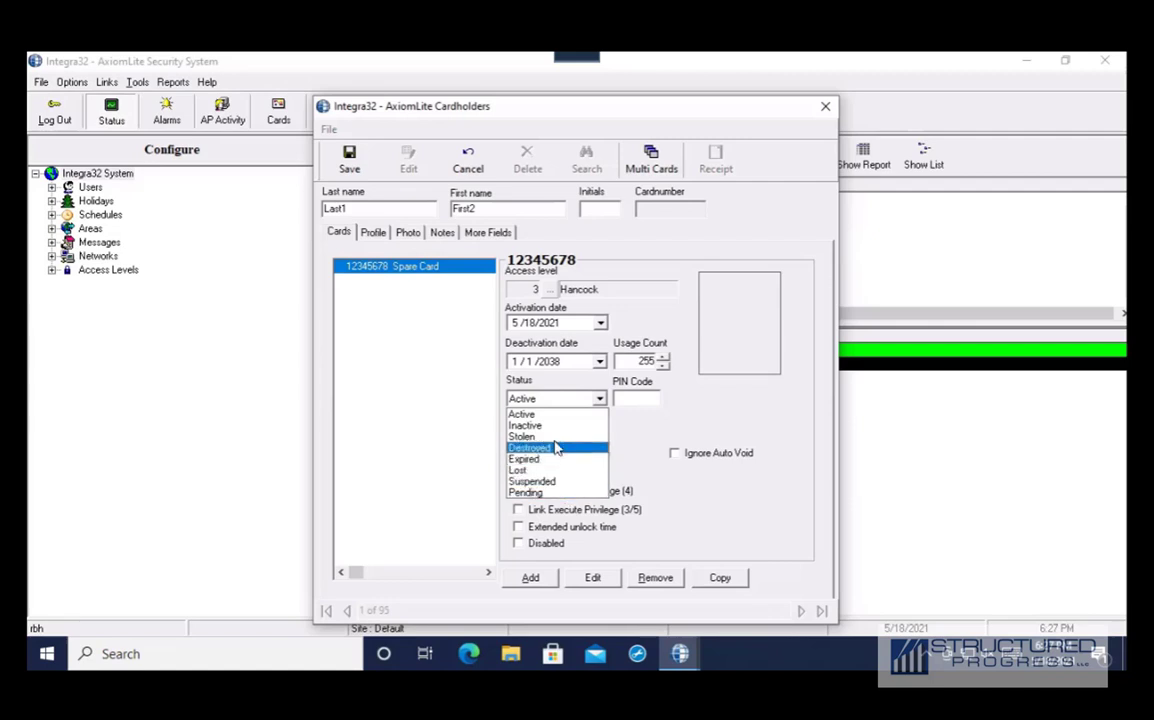
click(556, 427)
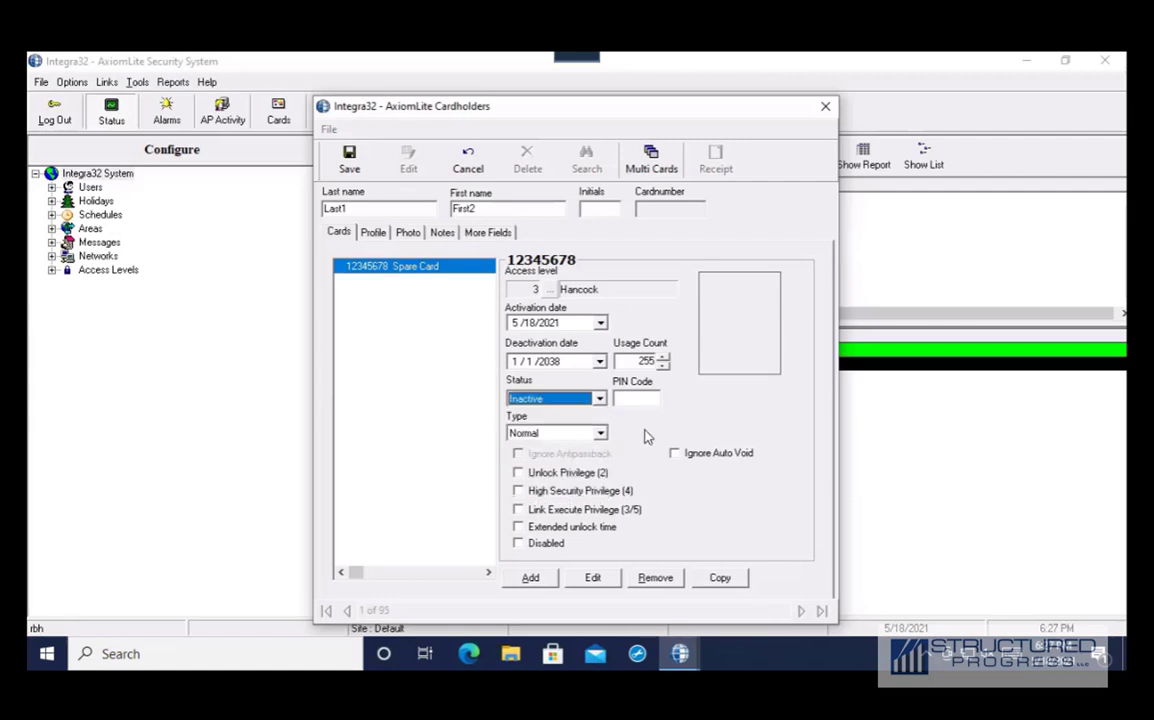
click(600, 399)
click(553, 414)
click(345, 158)
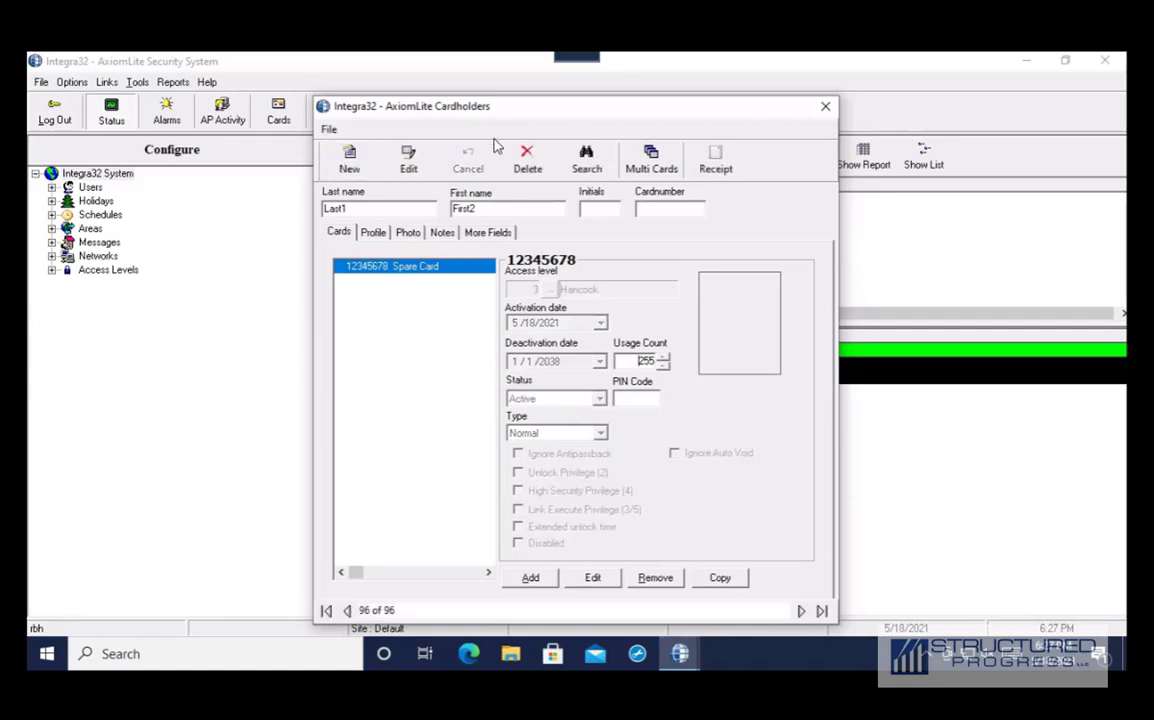
Move the cardholder window aside to view the event log and back, then step back through earlier records
drag(503, 115, 249, 108)
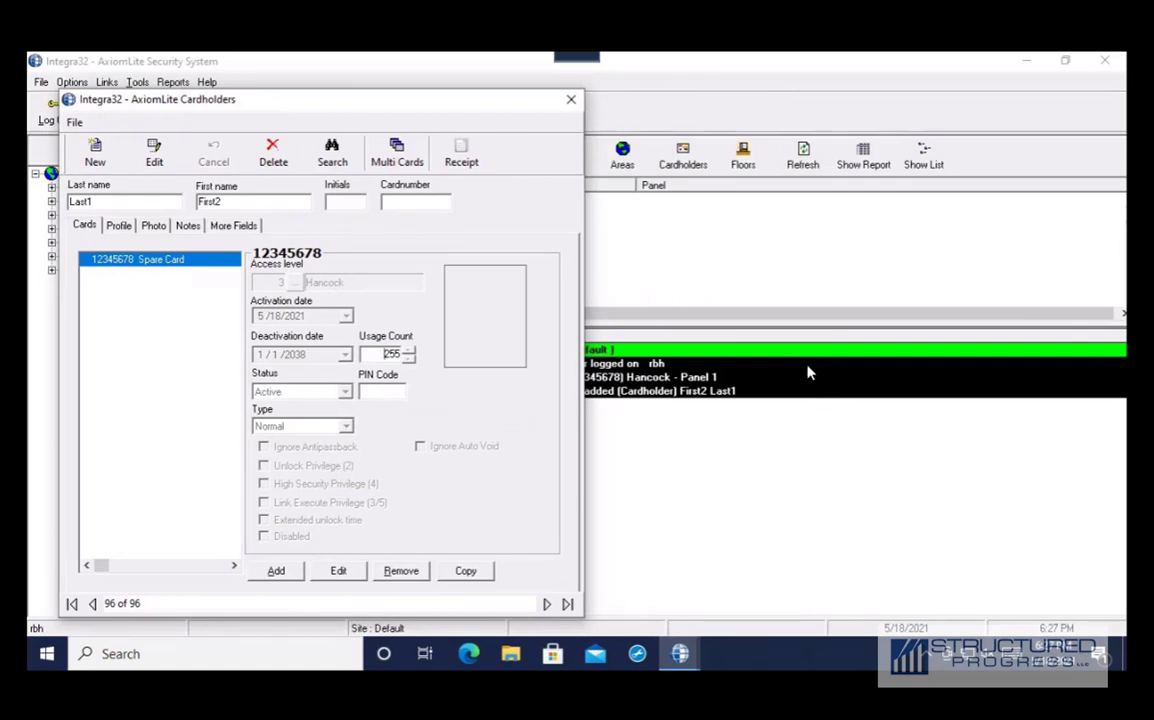
drag(291, 106, 548, 100)
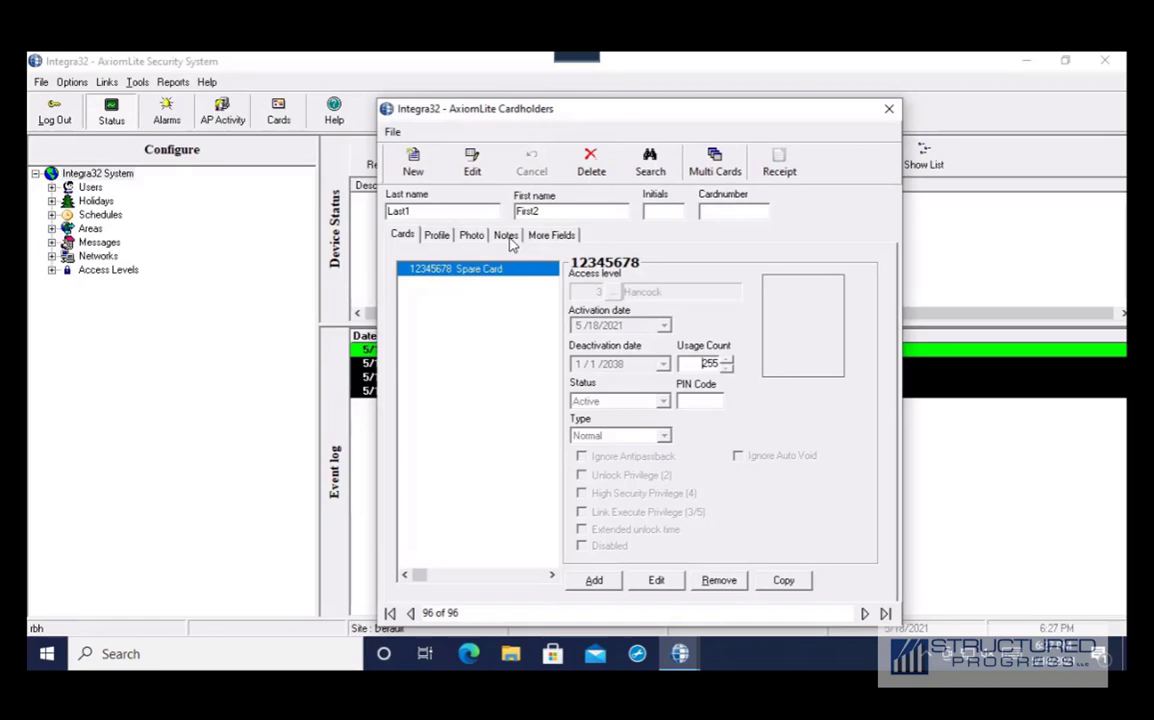
drag(443, 105, 390, 84)
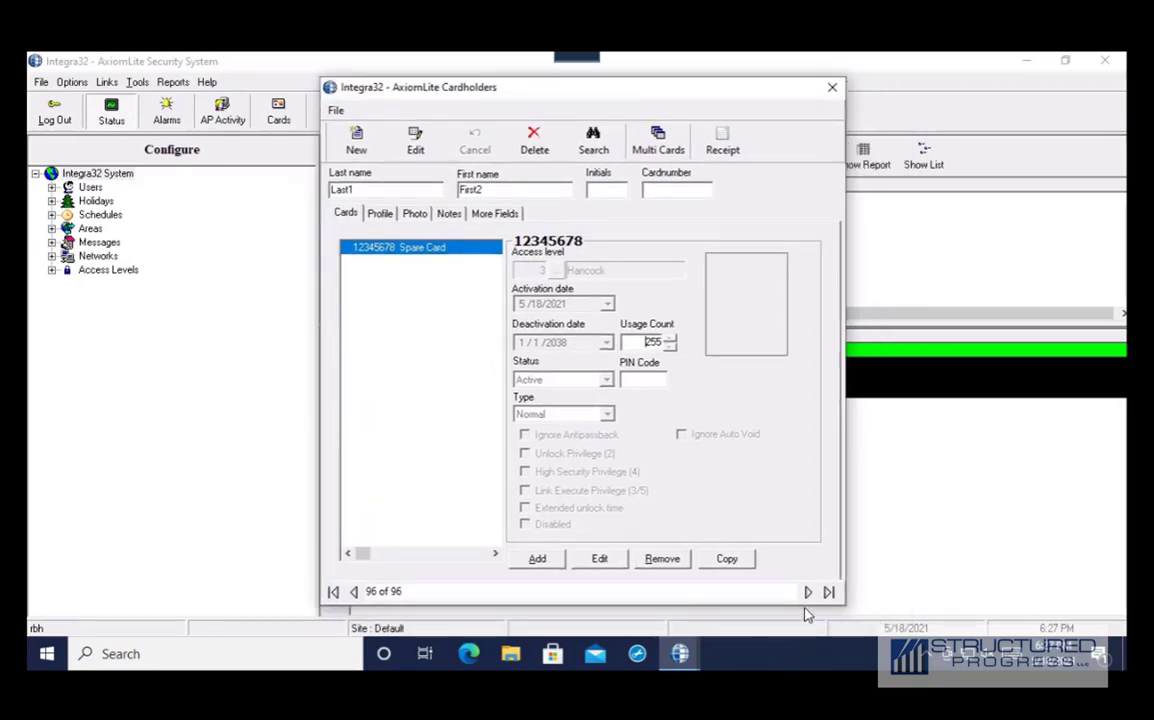
click(353, 591)
click(353, 591)
click(353, 591)
click(353, 591)
click(353, 591)
Search cardholders by Firstname, open the matching record and put it into edit mode
click(590, 145)
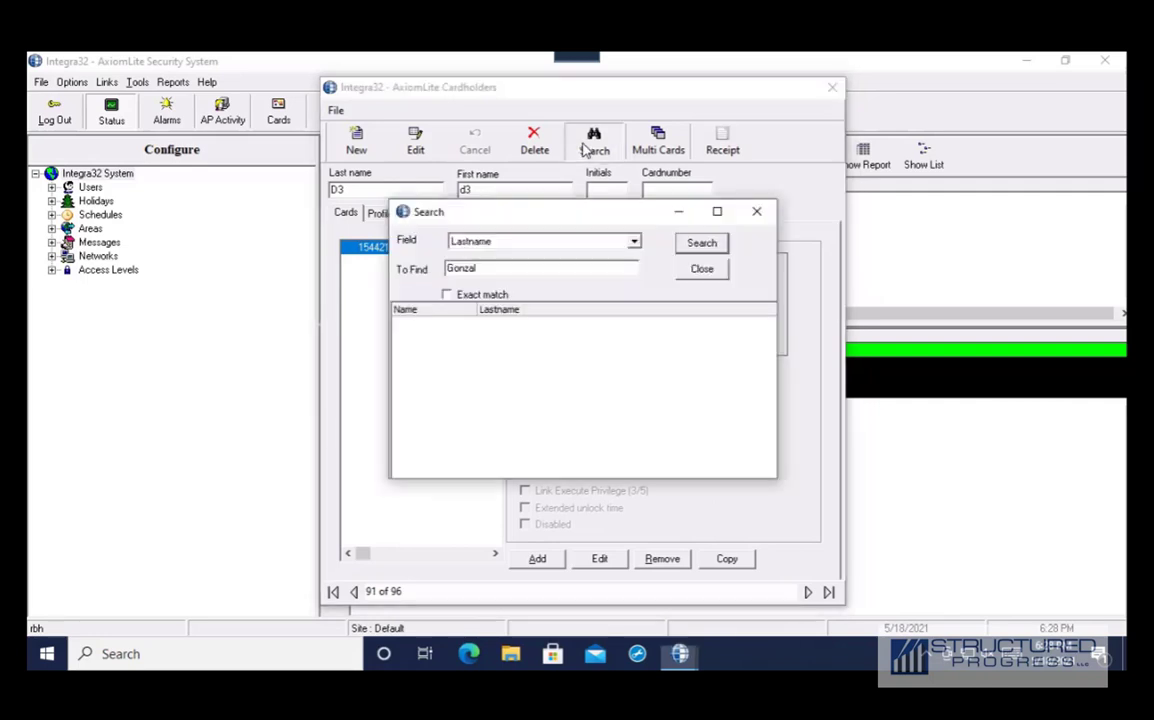
click(632, 243)
scroll(622, 262, up, 3)
click(608, 279)
click(545, 267)
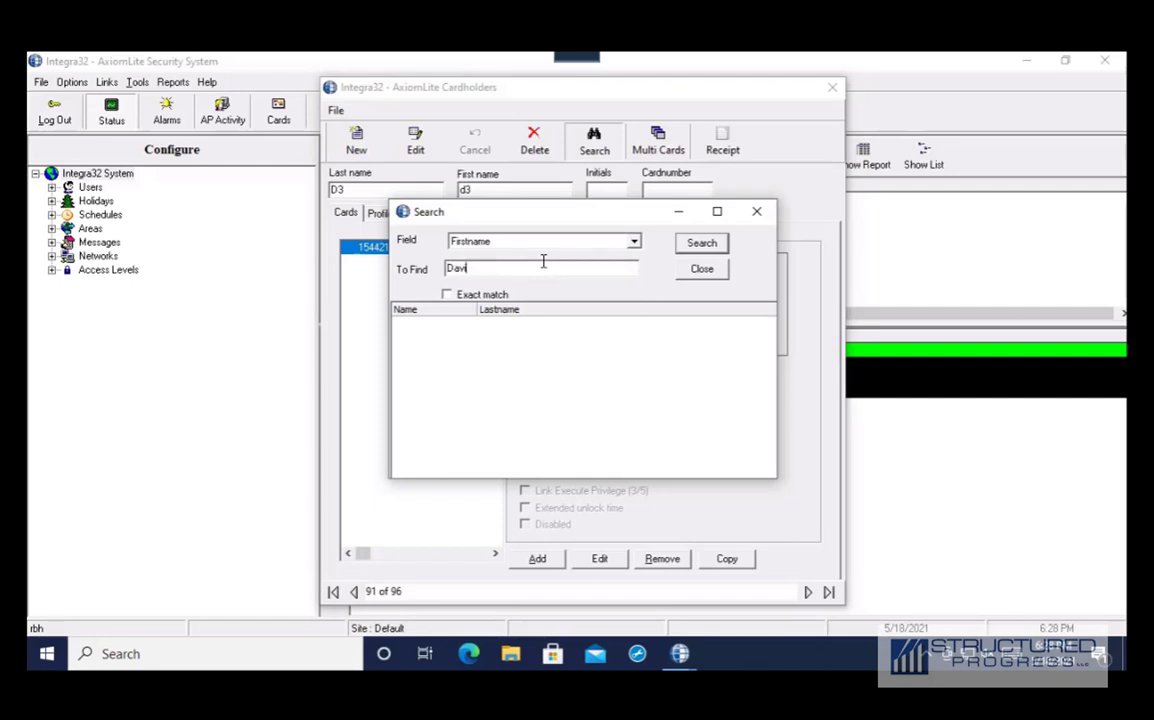
click(685, 249)
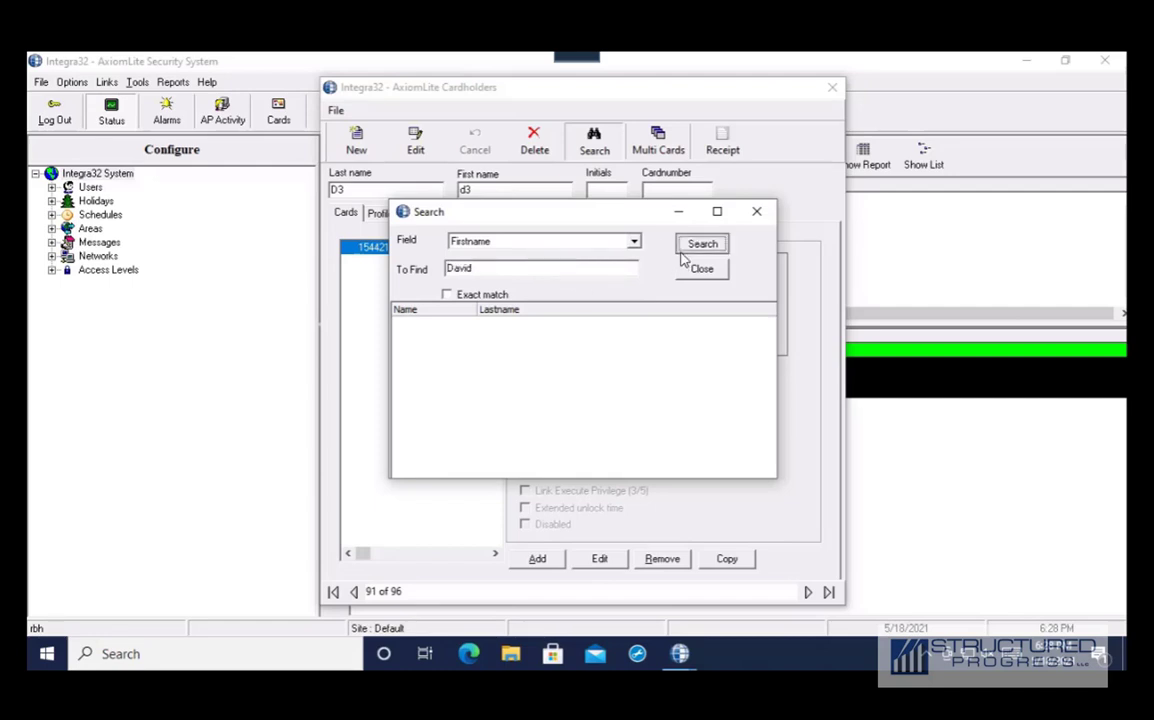
double_click(512, 330)
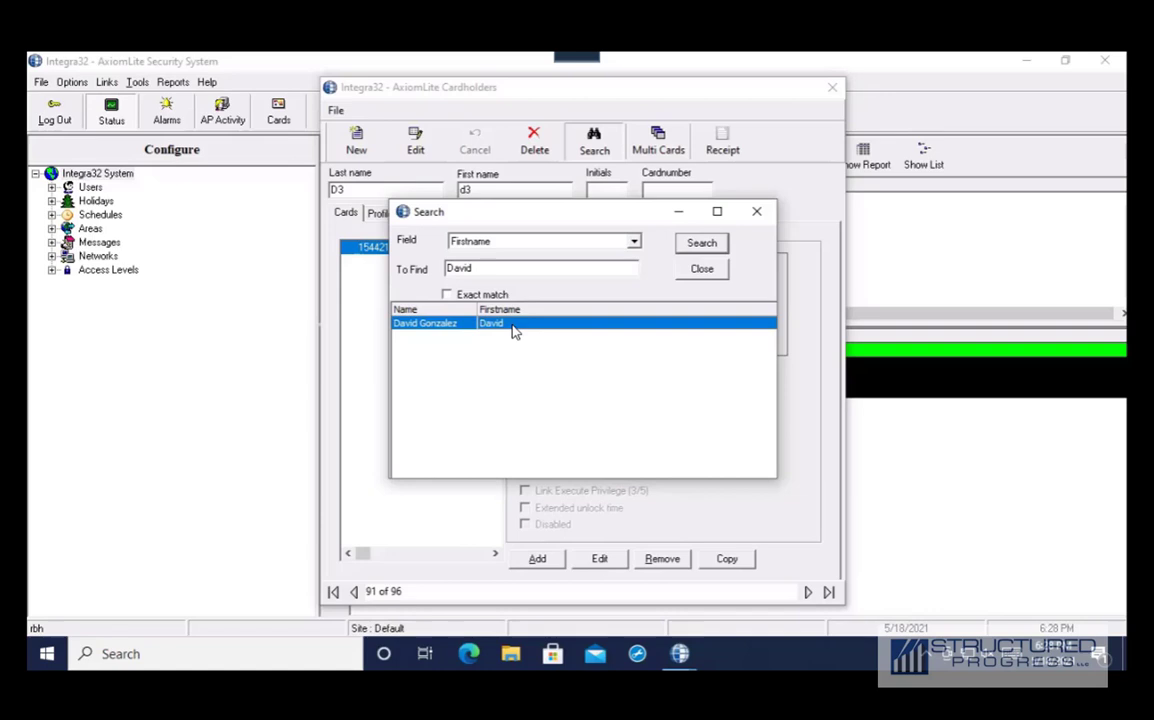
click(415, 145)
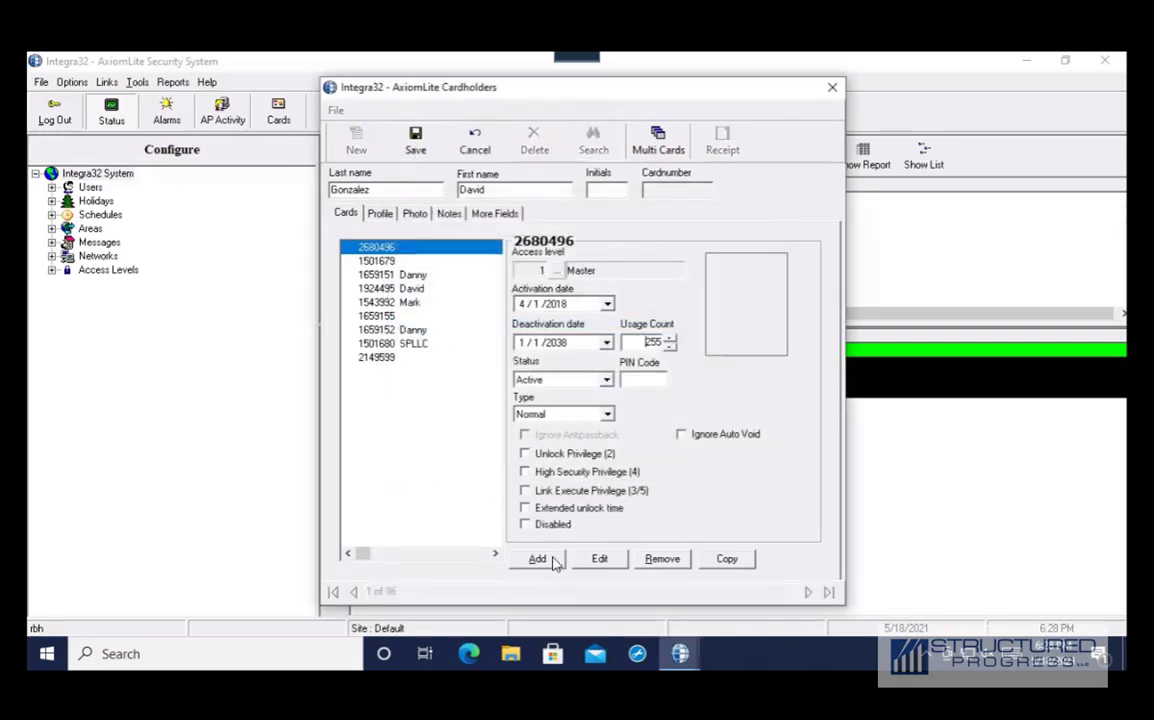
Select one of the cardholder's cards, then close the Cardholders window without saving changes
click(380, 358)
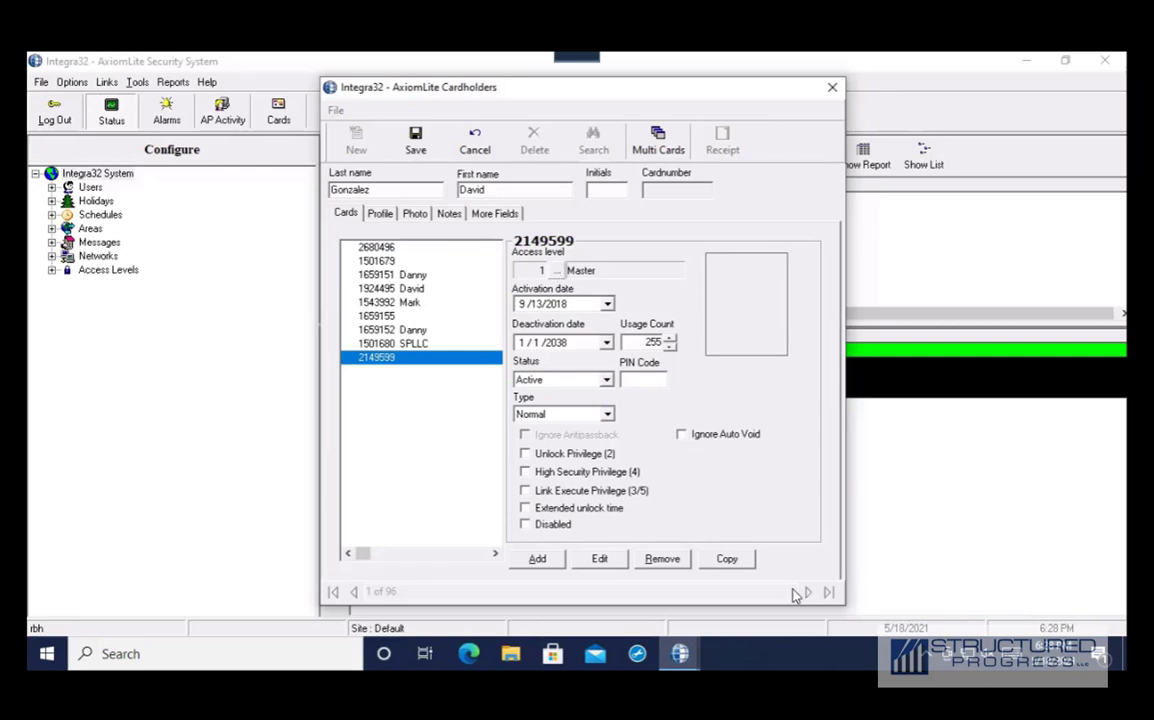
click(407, 148)
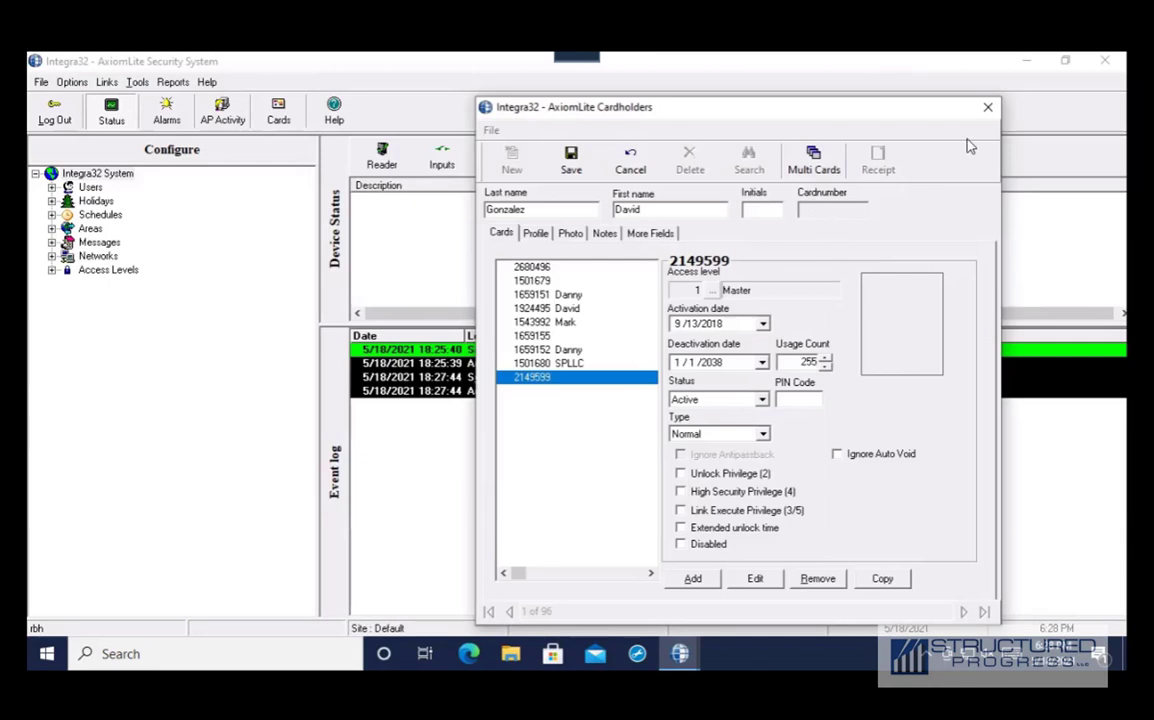
click(987, 109)
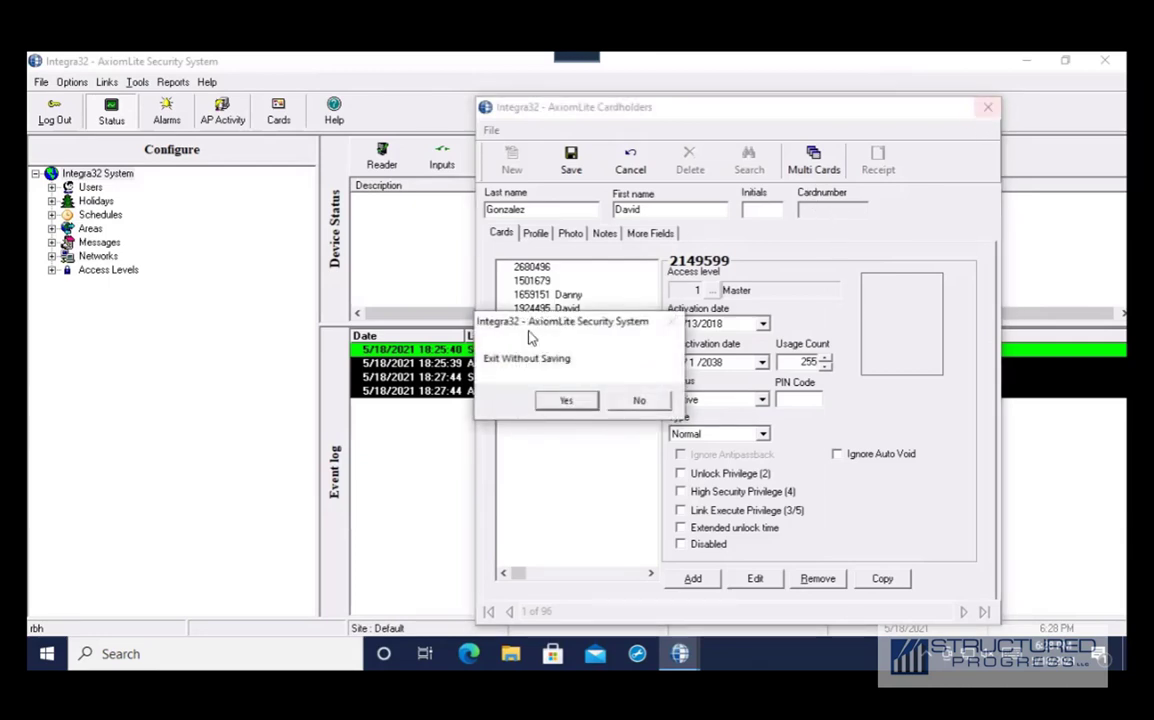
click(566, 401)
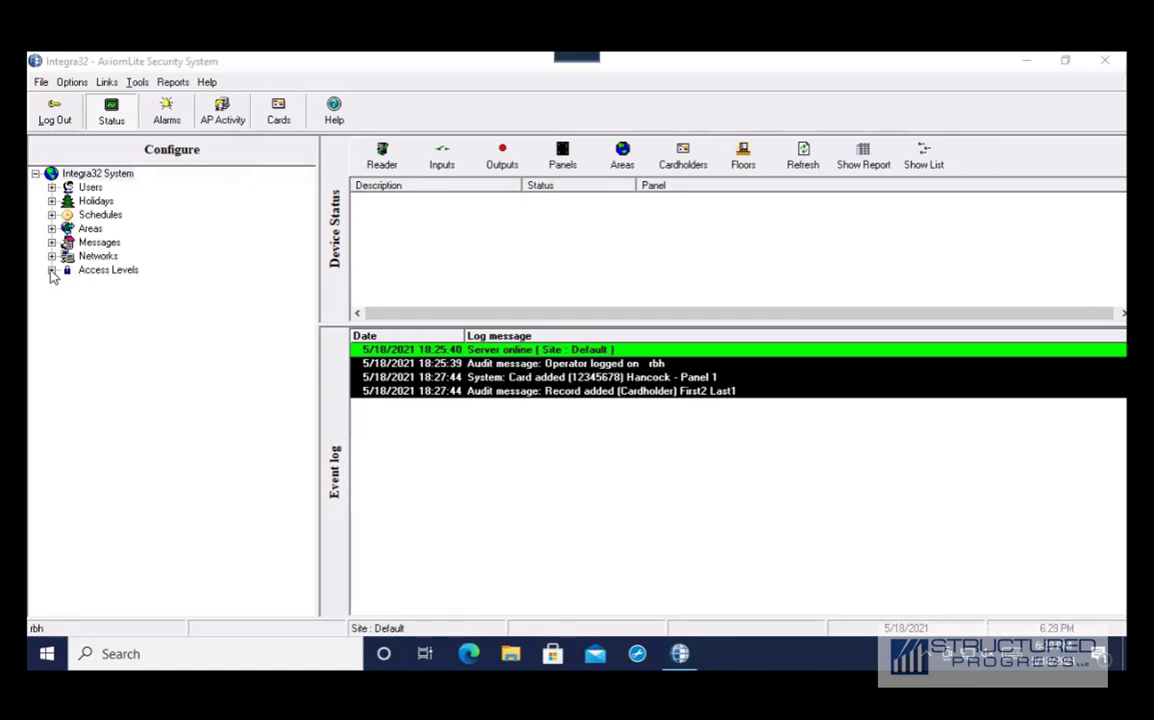
Expand Access Levels and review Bergen's door schedules, including Briarwood Main Entrance, leaving them unchanged
click(52, 271)
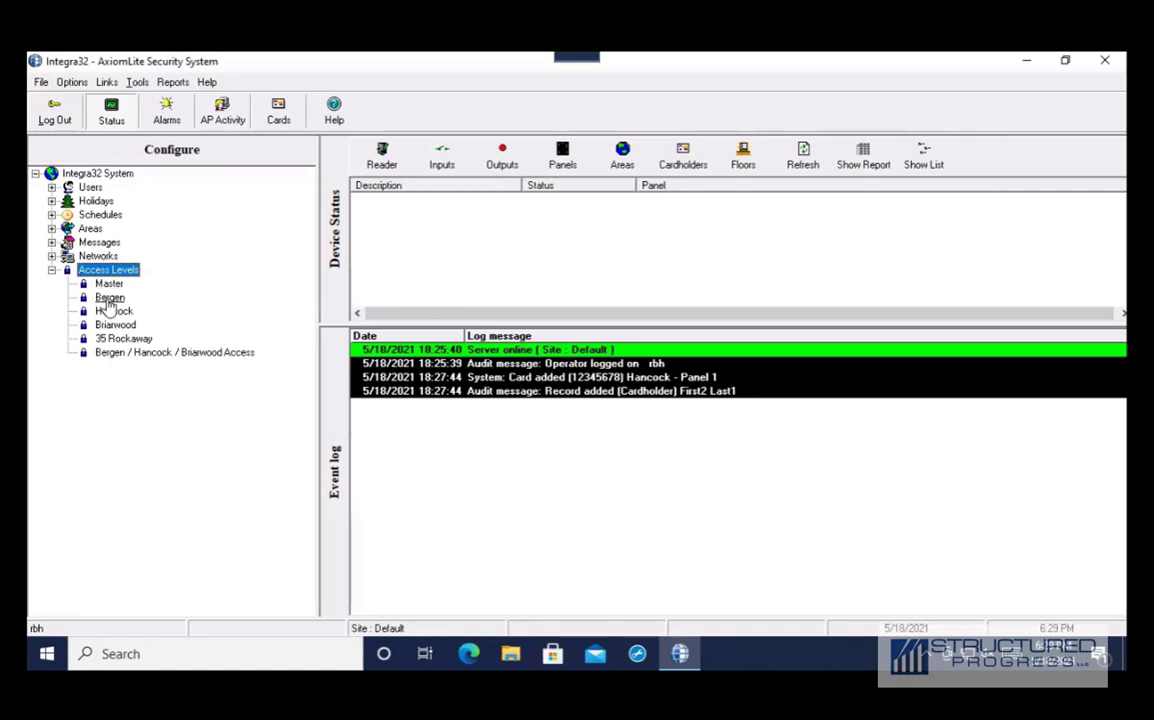
double_click(110, 298)
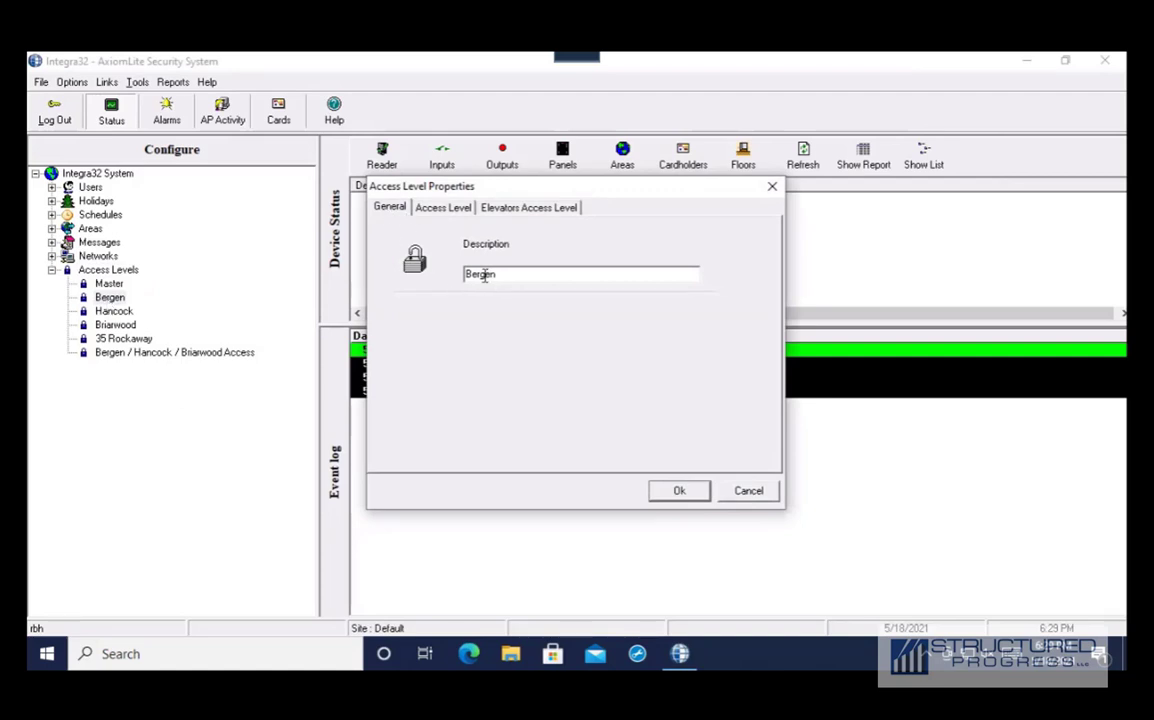
click(447, 208)
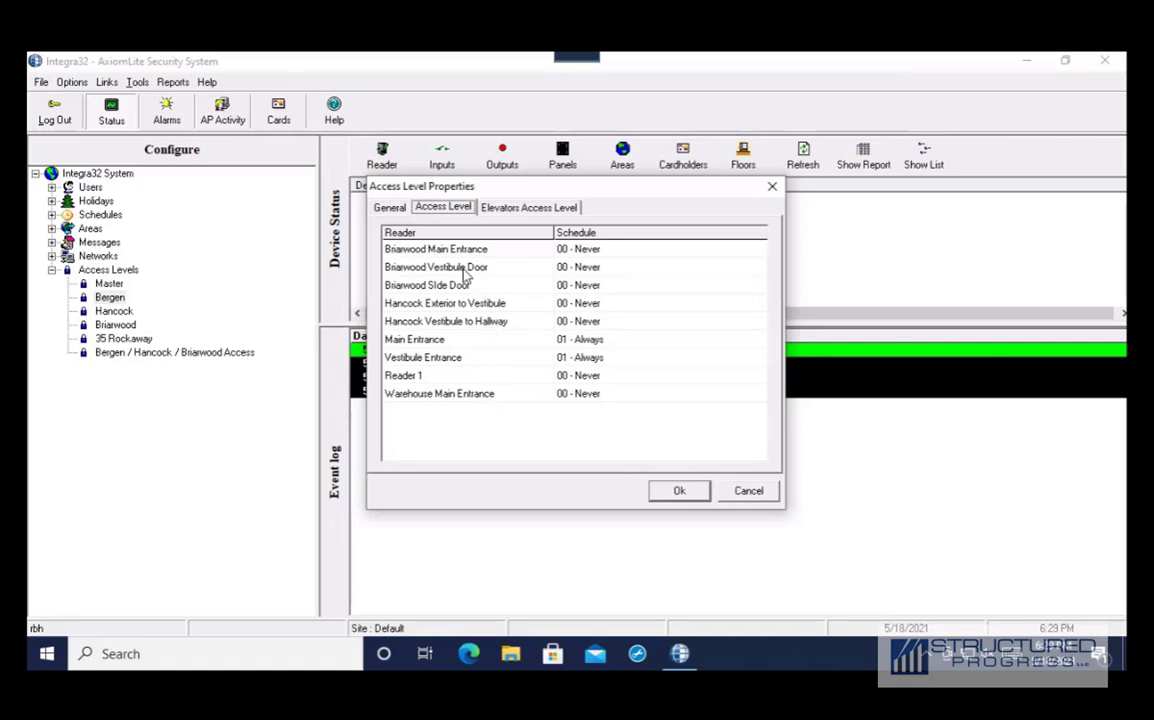
click(603, 252)
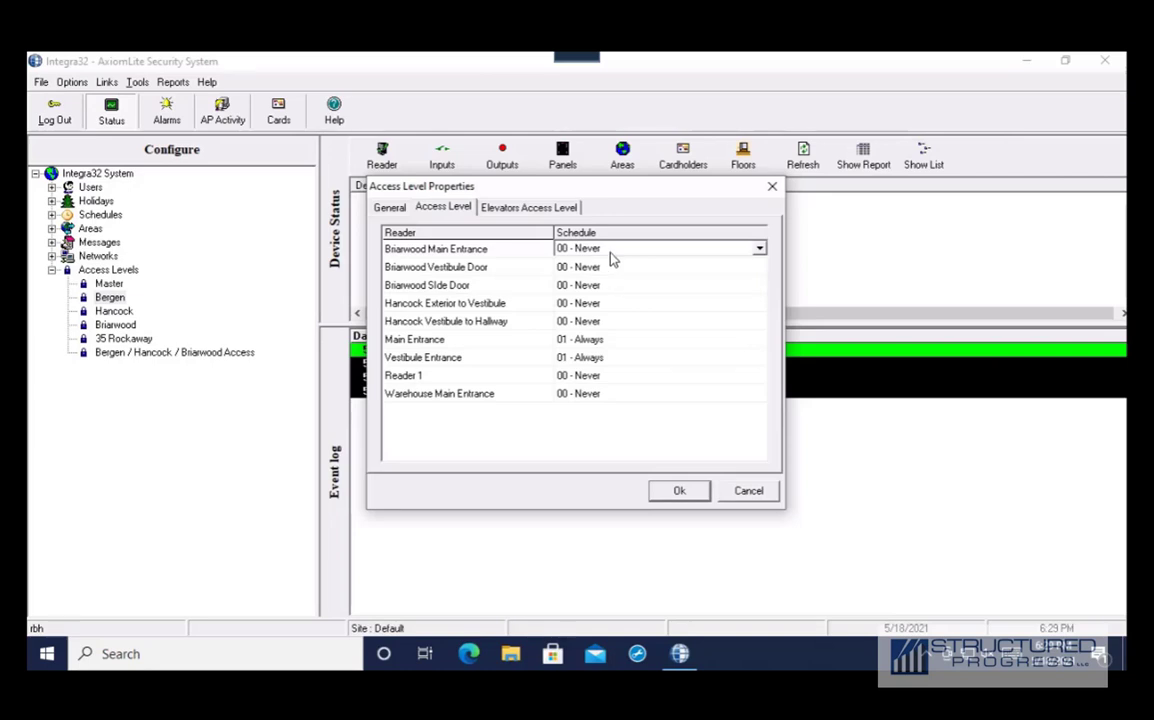
click(749, 491)
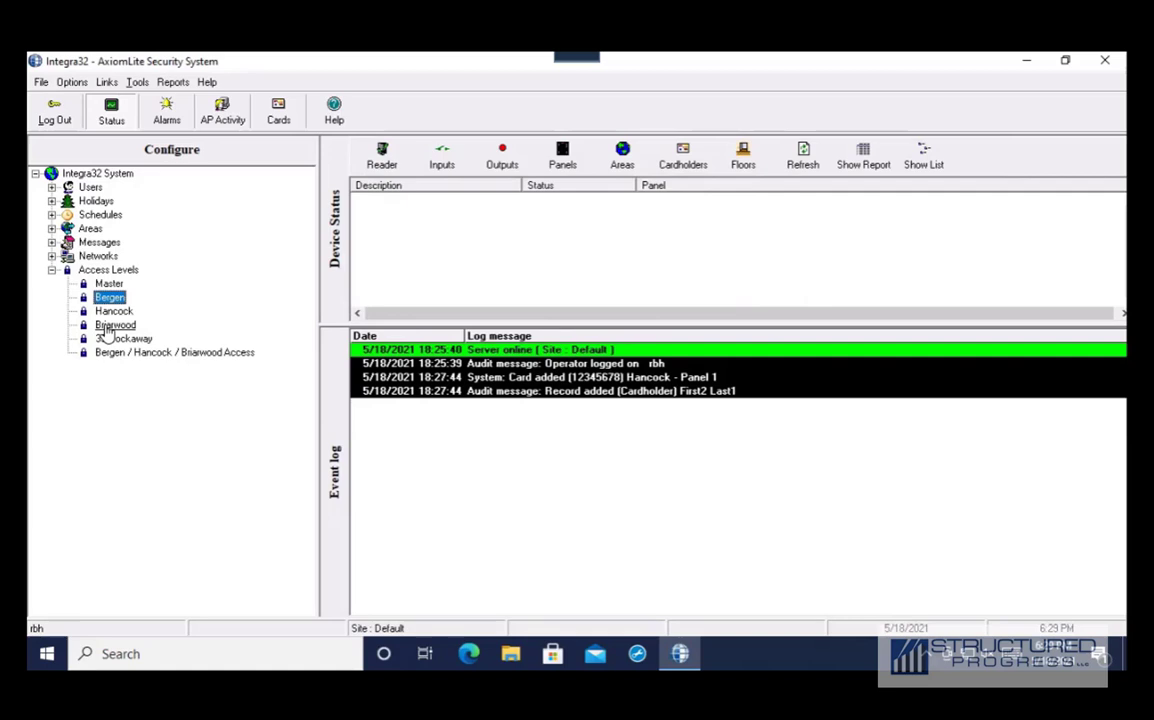
Review the Hancock and Master access level properties and close both unchanged
double_click(113, 311)
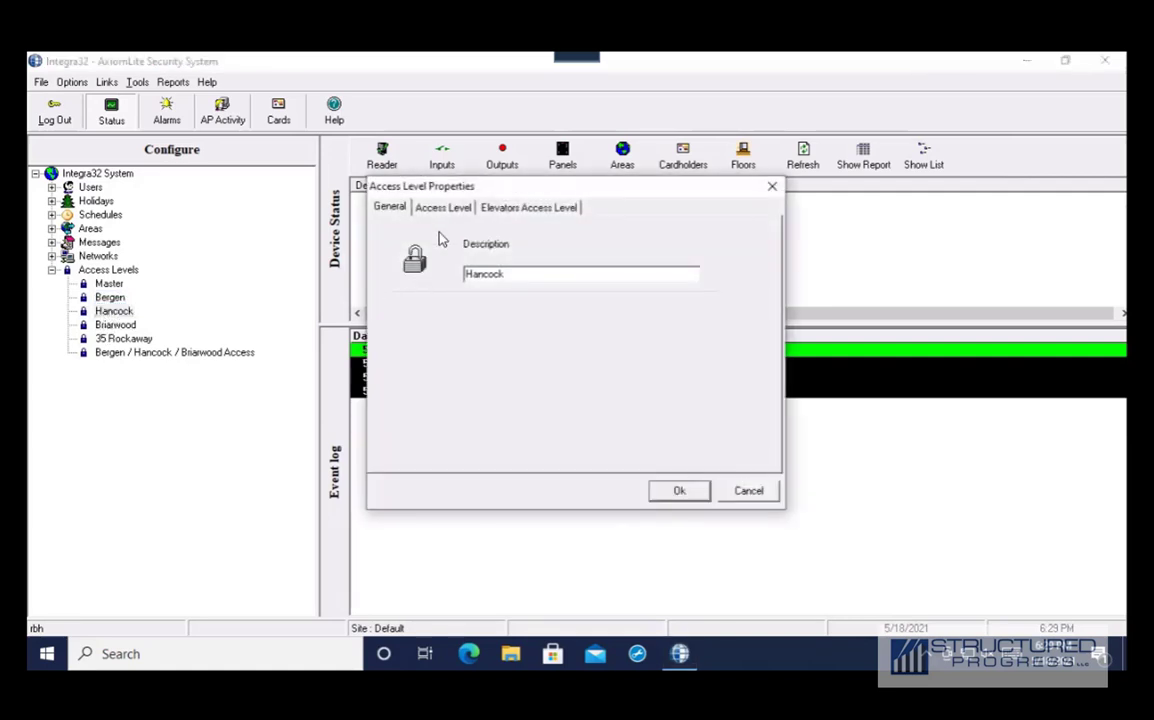
click(445, 208)
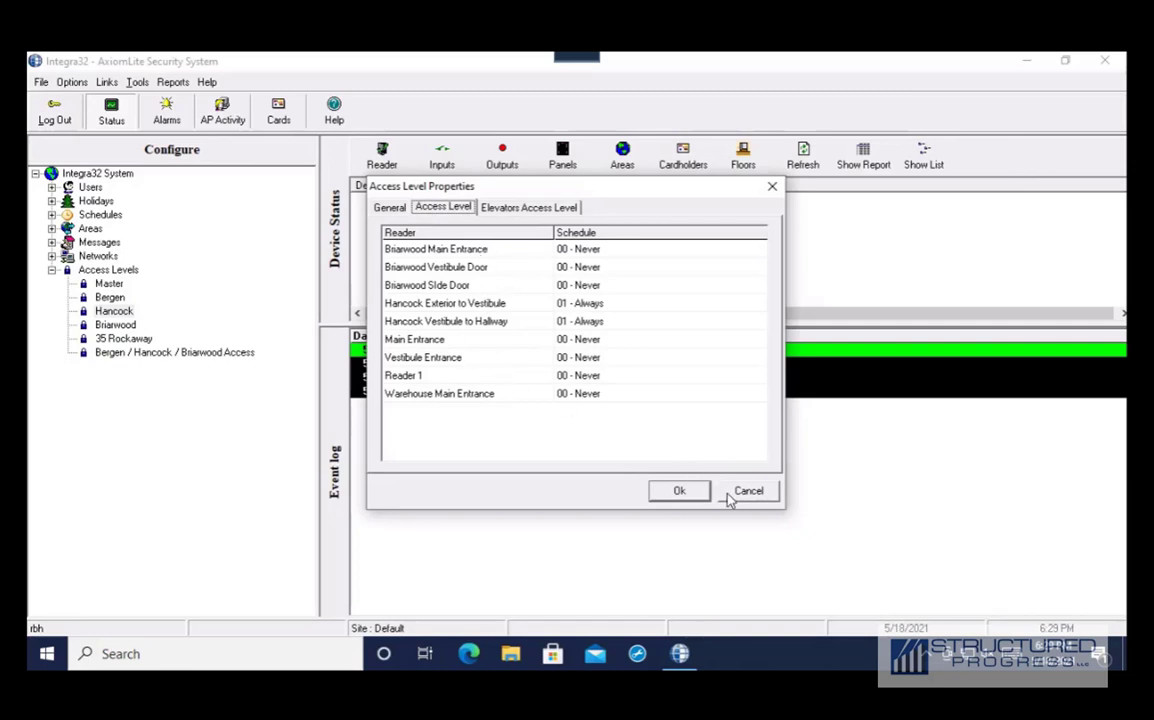
click(728, 492)
double_click(112, 285)
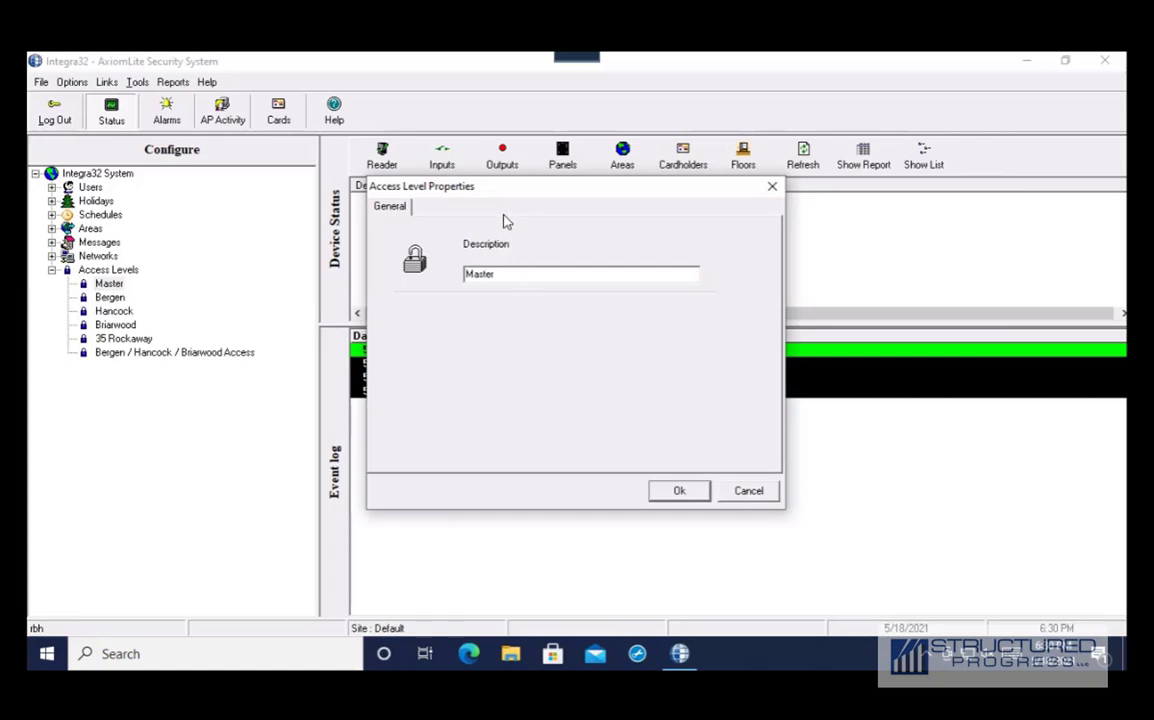
click(745, 492)
Add a new access level and rename it 'Change'
right_click(108, 271)
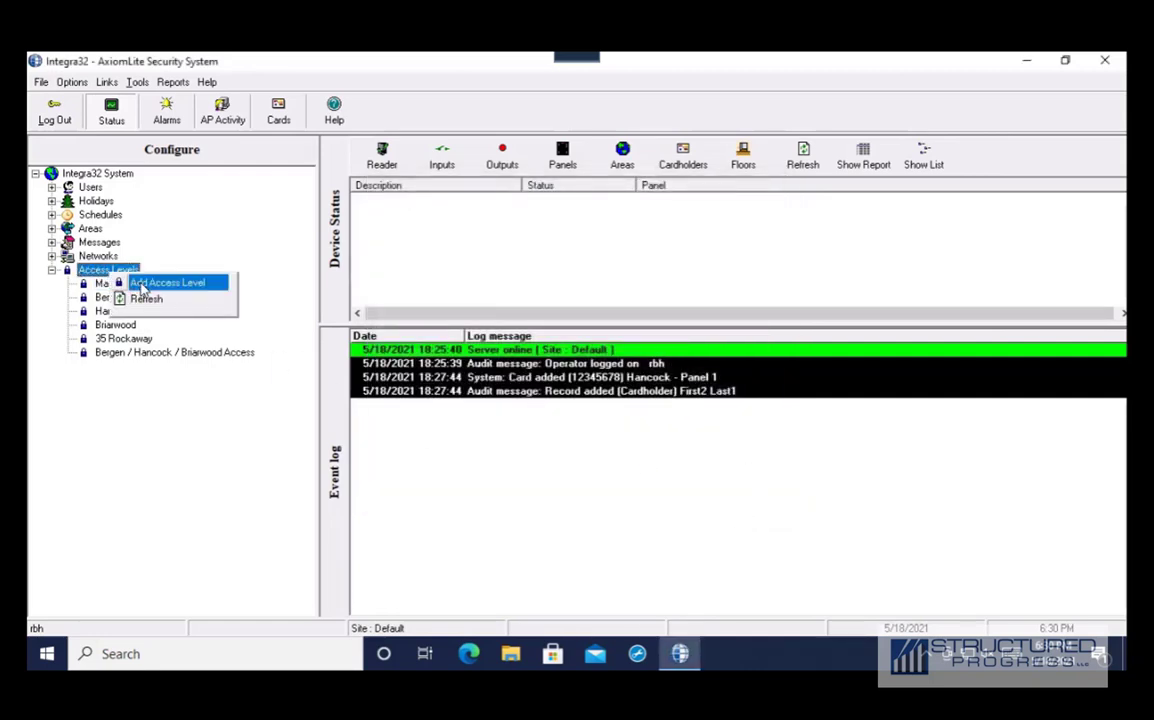
click(135, 283)
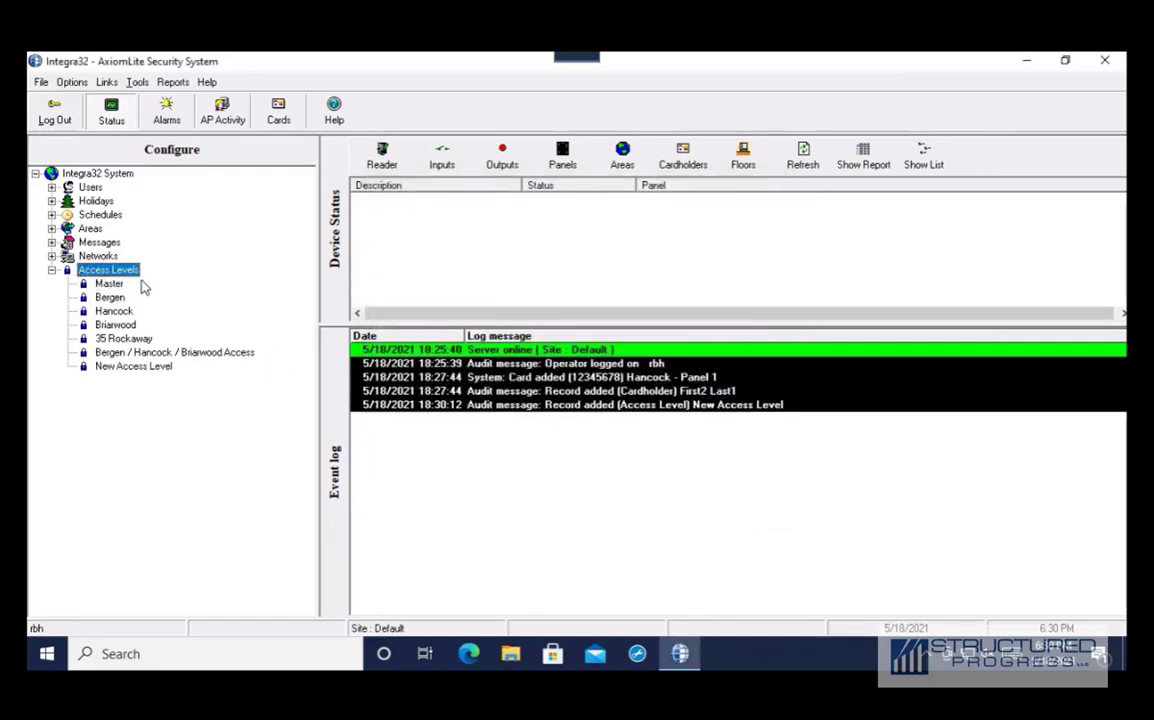
double_click(134, 369)
drag(567, 273, 463, 273)
text(Change)
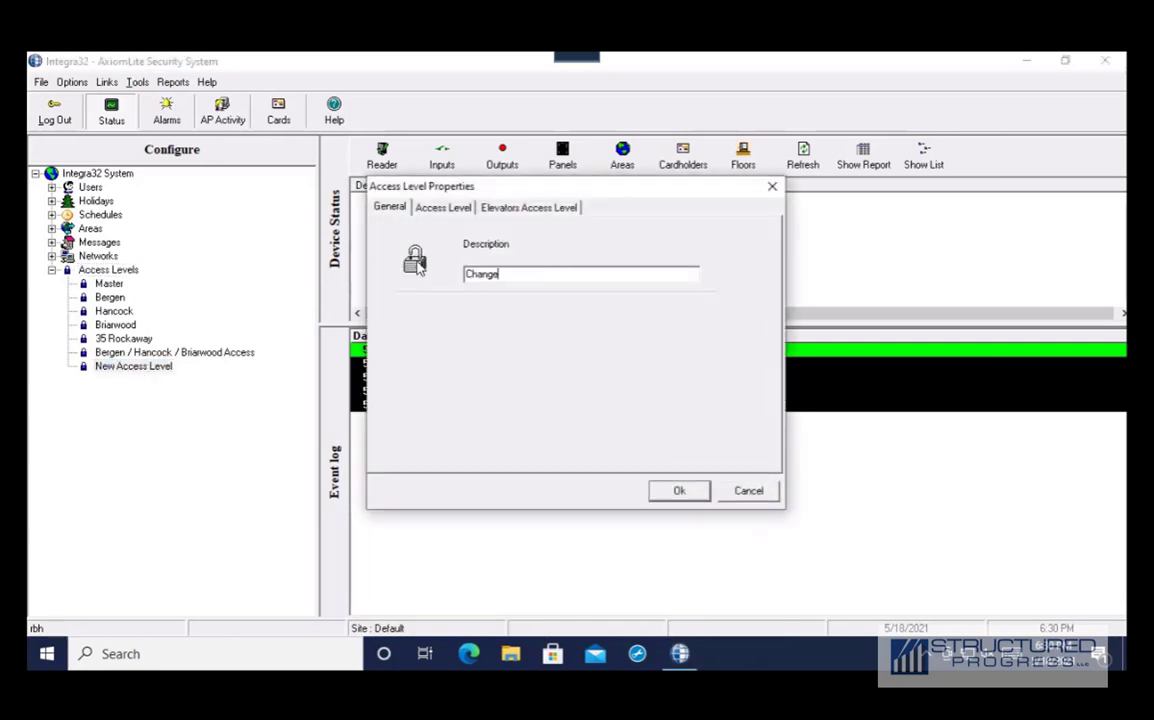
Set Hancock Exterior to Vestibule and Main Entrance to 01 - Always for Change, and save it
click(443, 207)
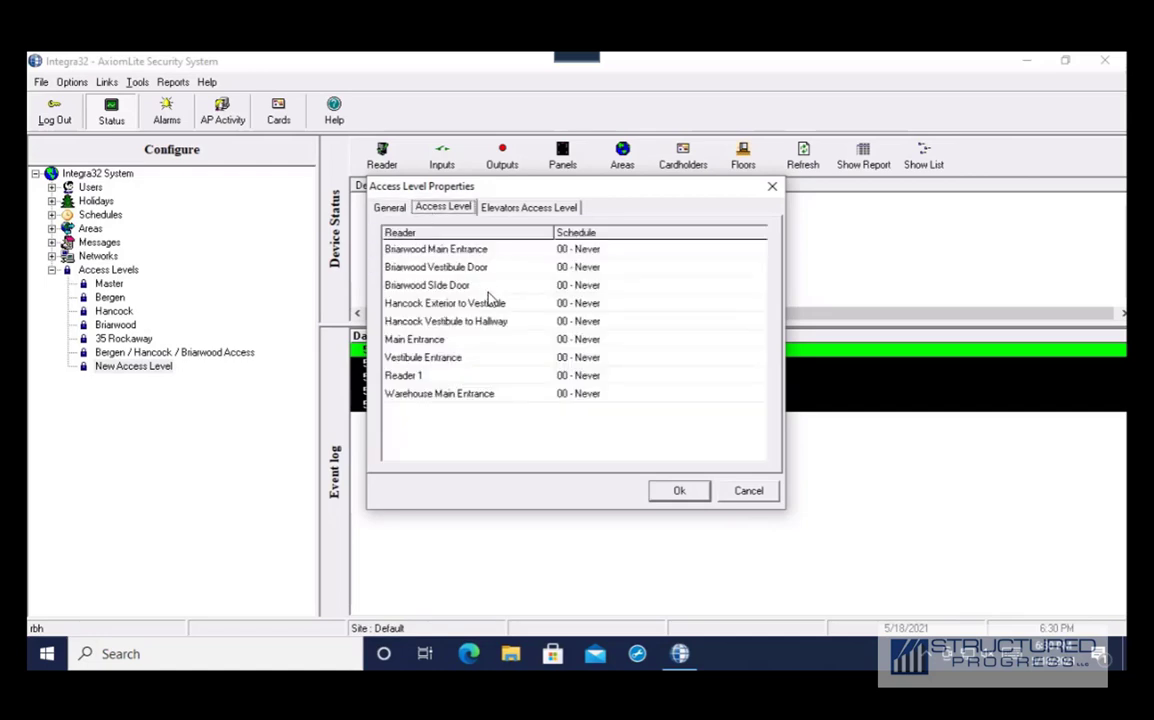
click(604, 304)
click(760, 304)
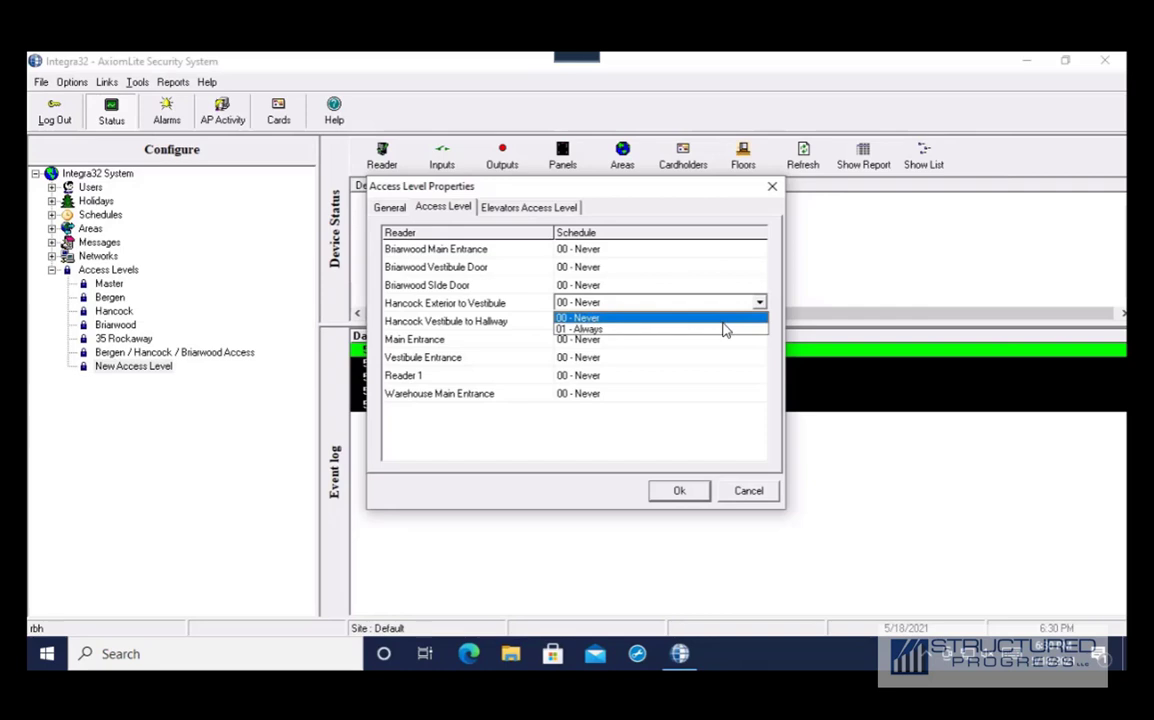
click(726, 326)
click(760, 340)
click(760, 340)
click(731, 366)
click(684, 492)
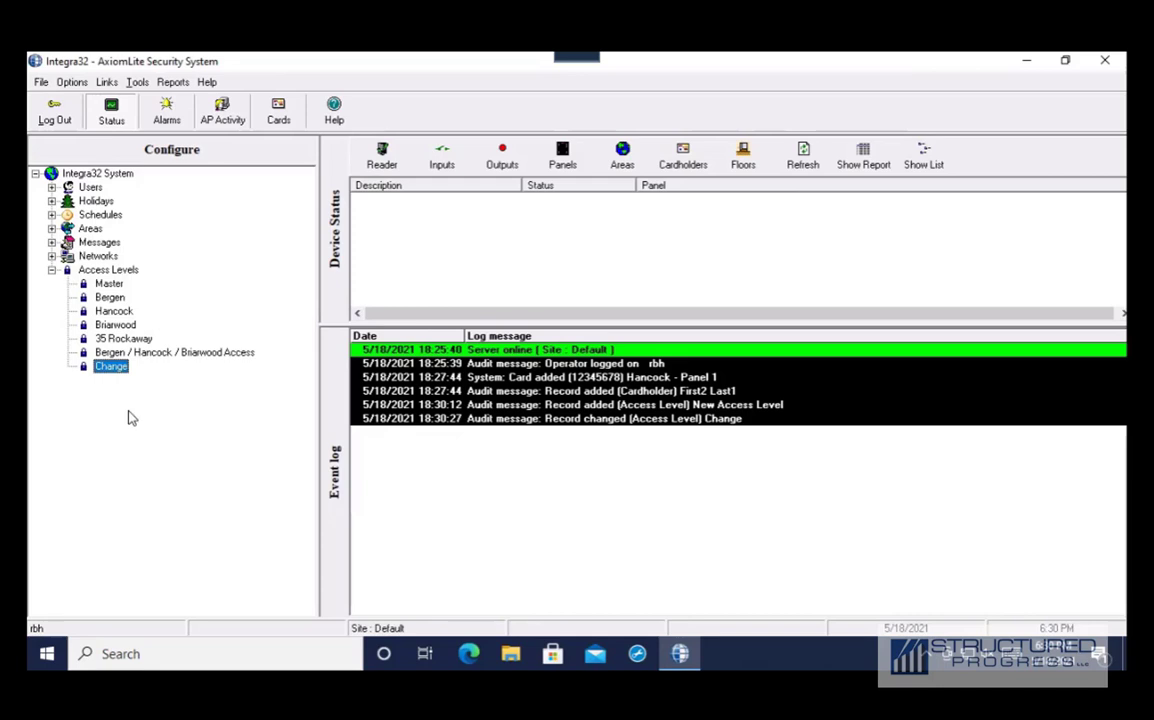
Add a new schedule, Schedule 2, and open its properties
click(51, 215)
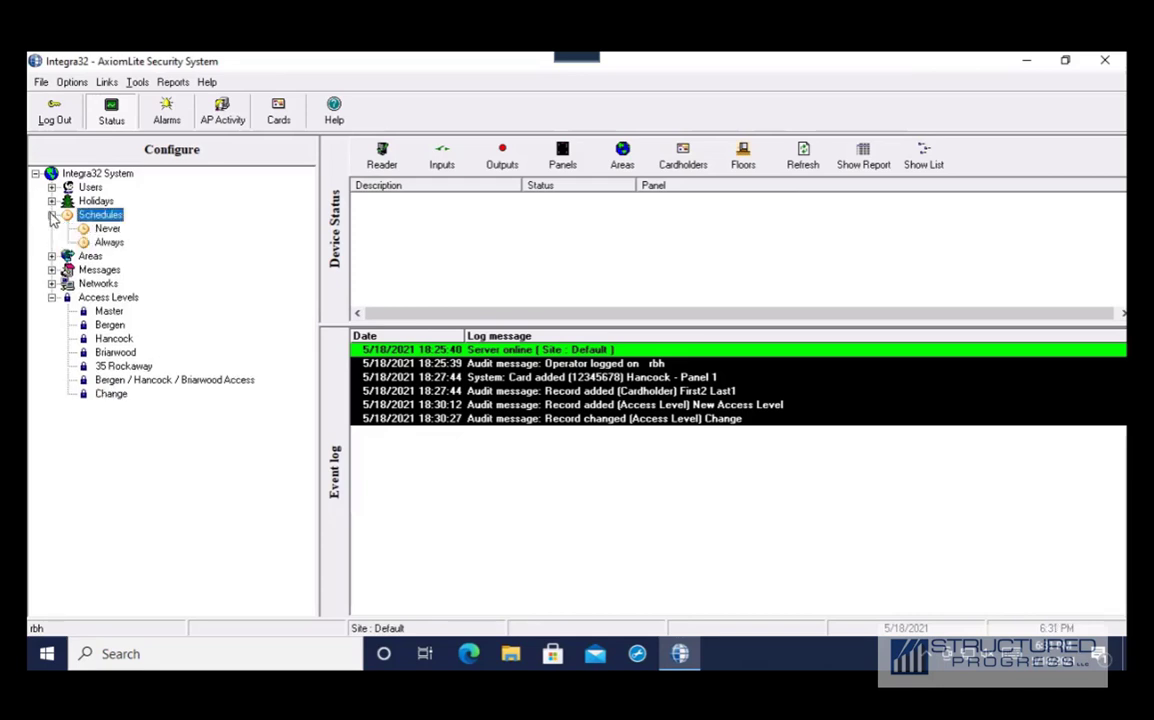
right_click(100, 218)
click(125, 224)
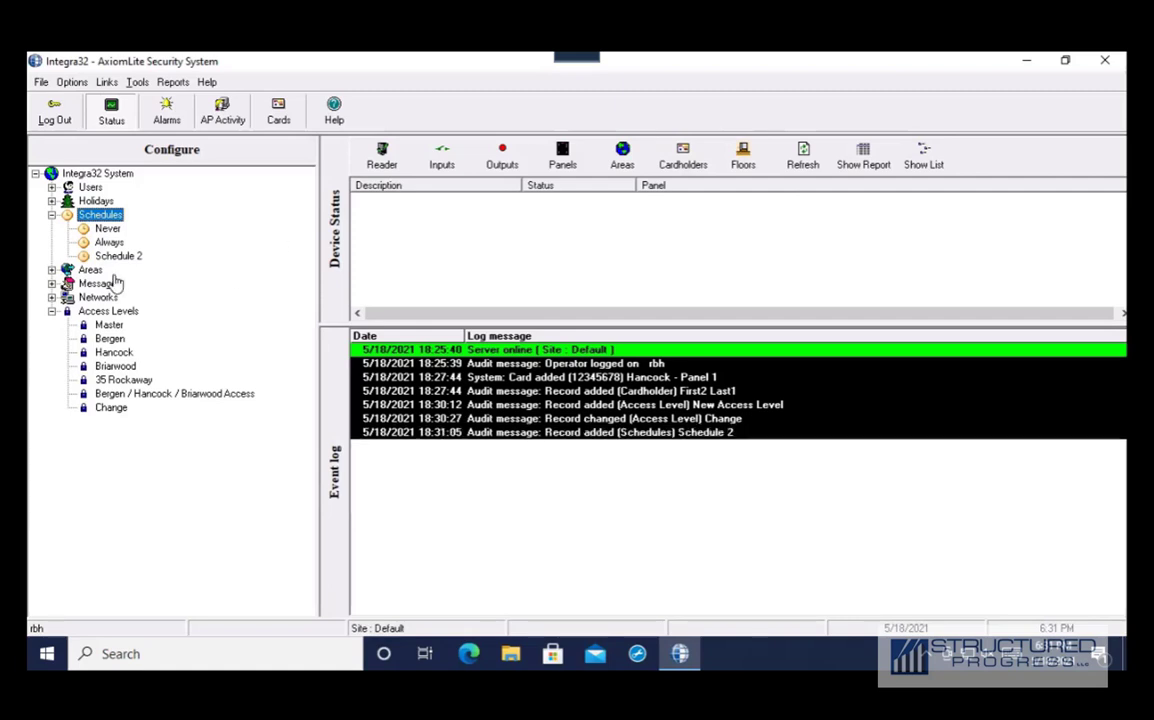
right_click(112, 217)
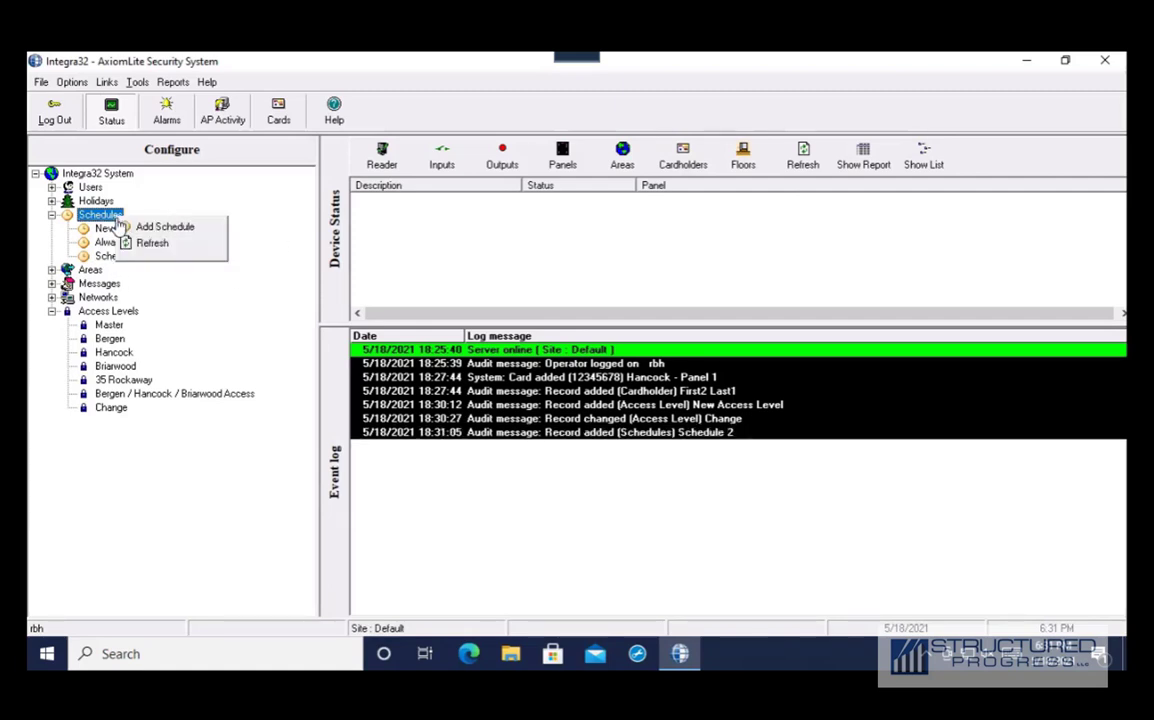
click(140, 261)
click(129, 262)
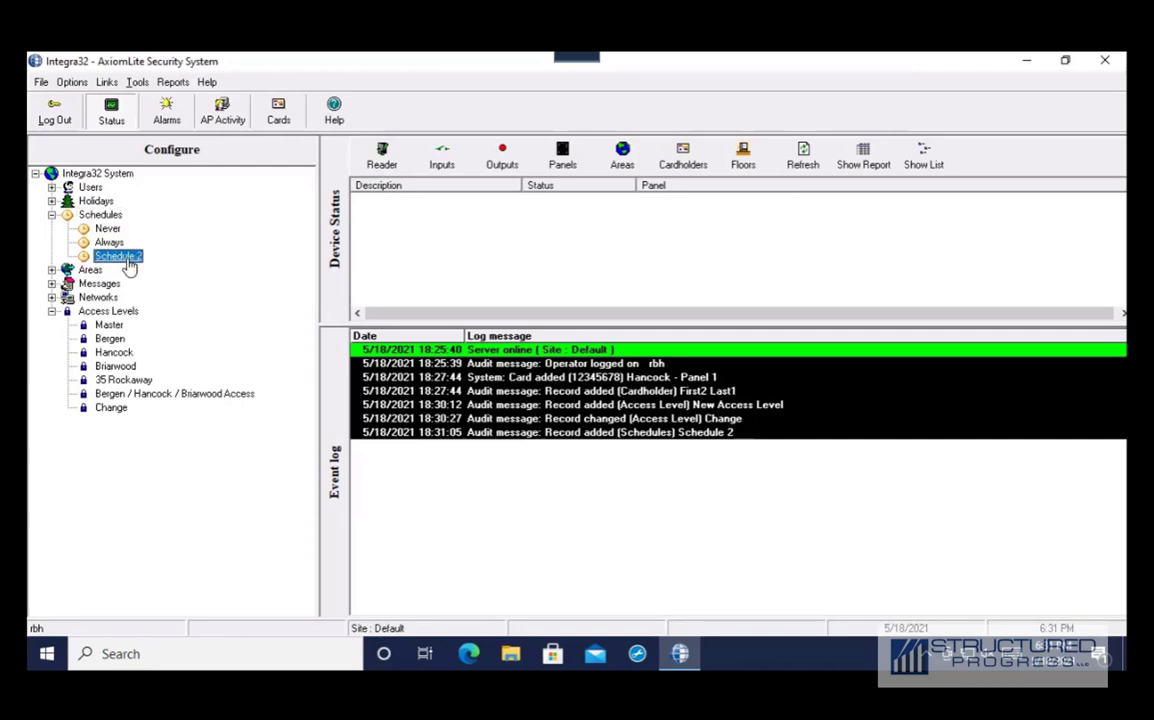
right_click(129, 261)
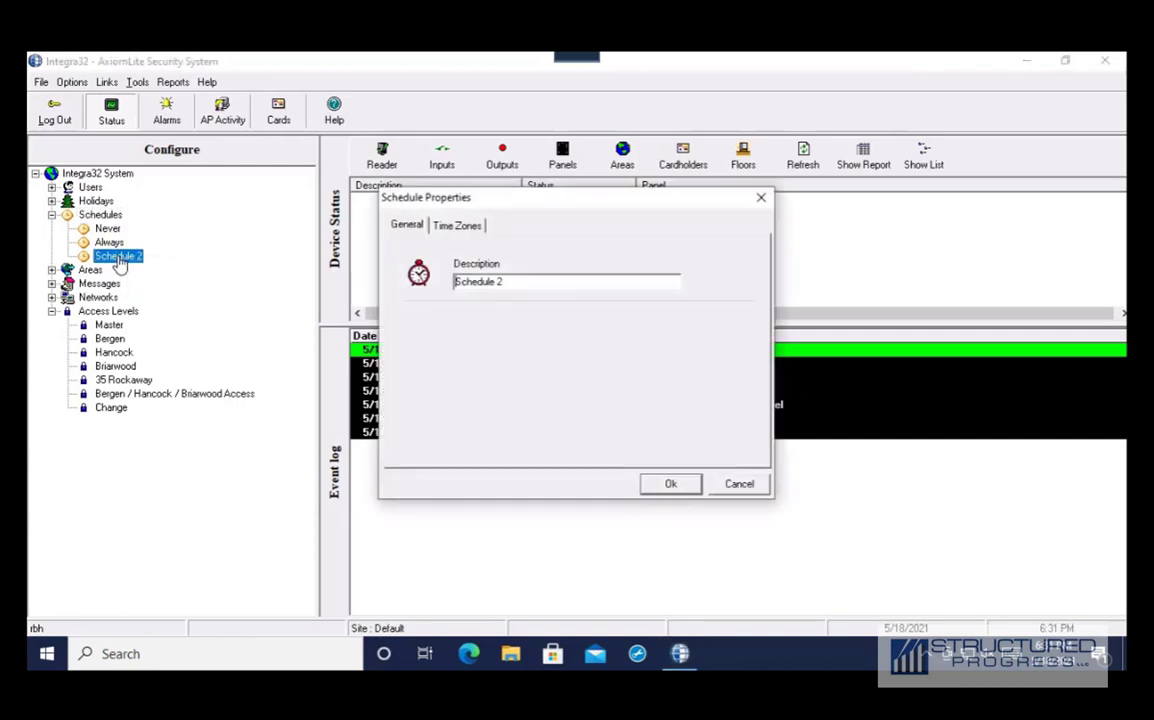
Change the schedule's description to 'Door Schedule 9a-5pm'
drag(518, 282, 418, 287)
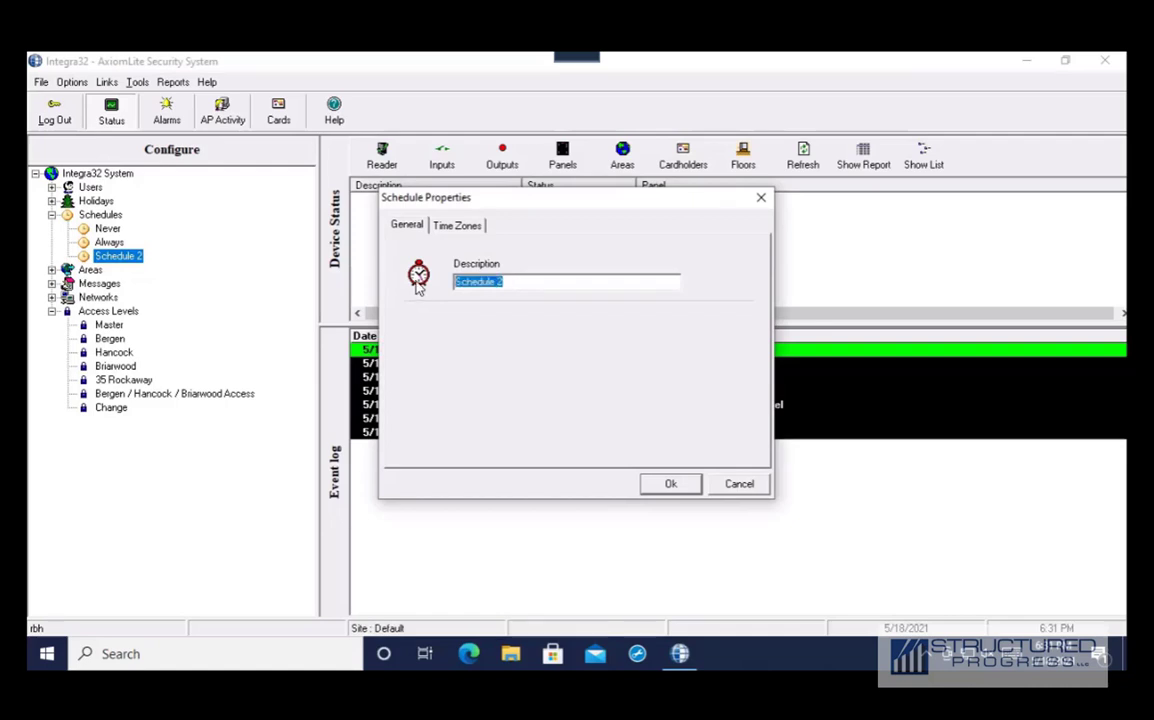
text(Door S)
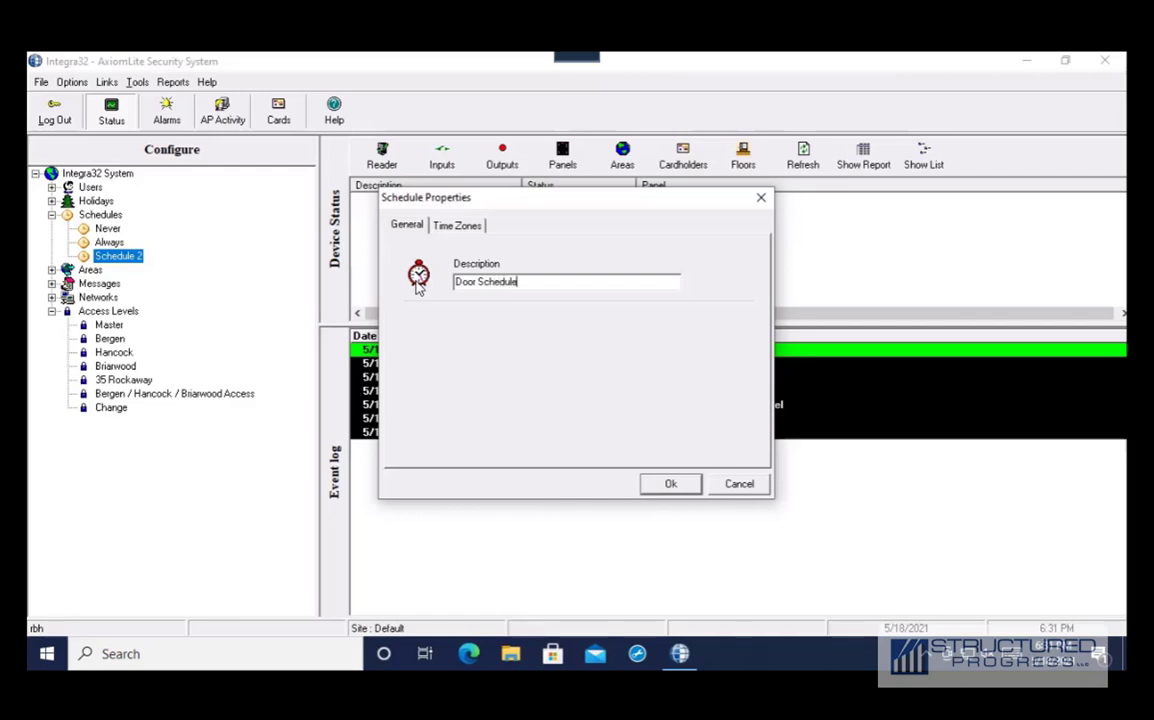
text(chedule 9)
text(a)
key(BackSpace)
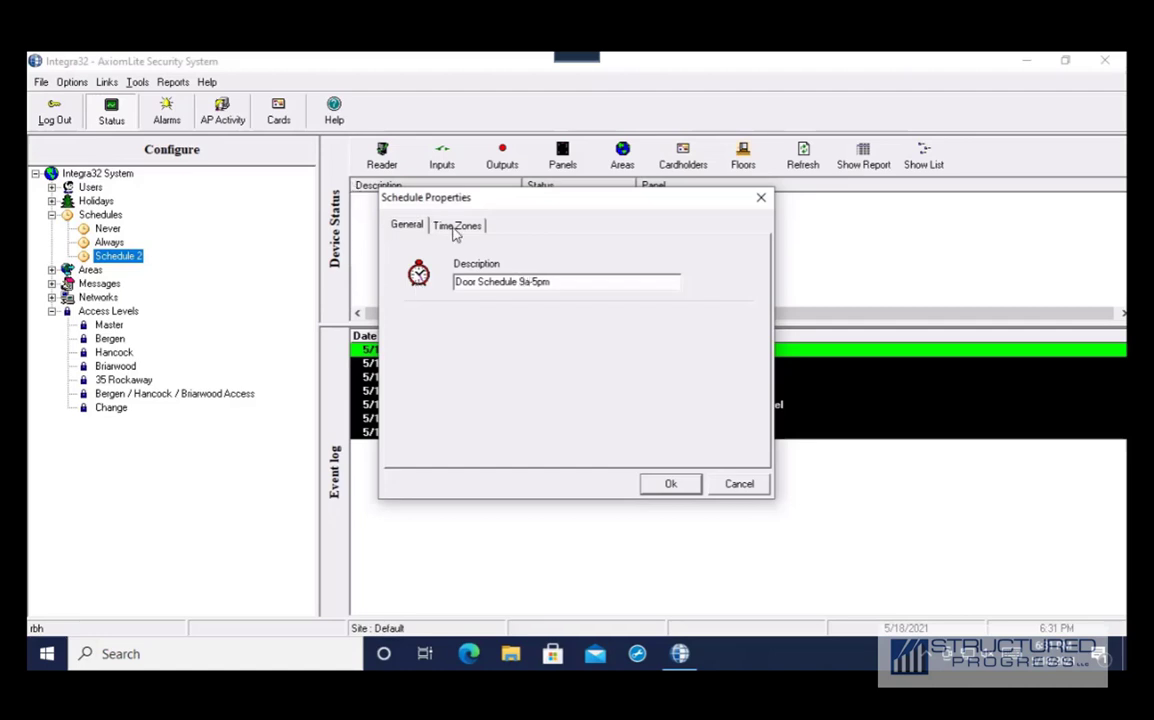
Draft Period 1 as 0900–1700 on weekdays, then clear its day ticks again
click(456, 226)
drag(466, 269, 492, 270)
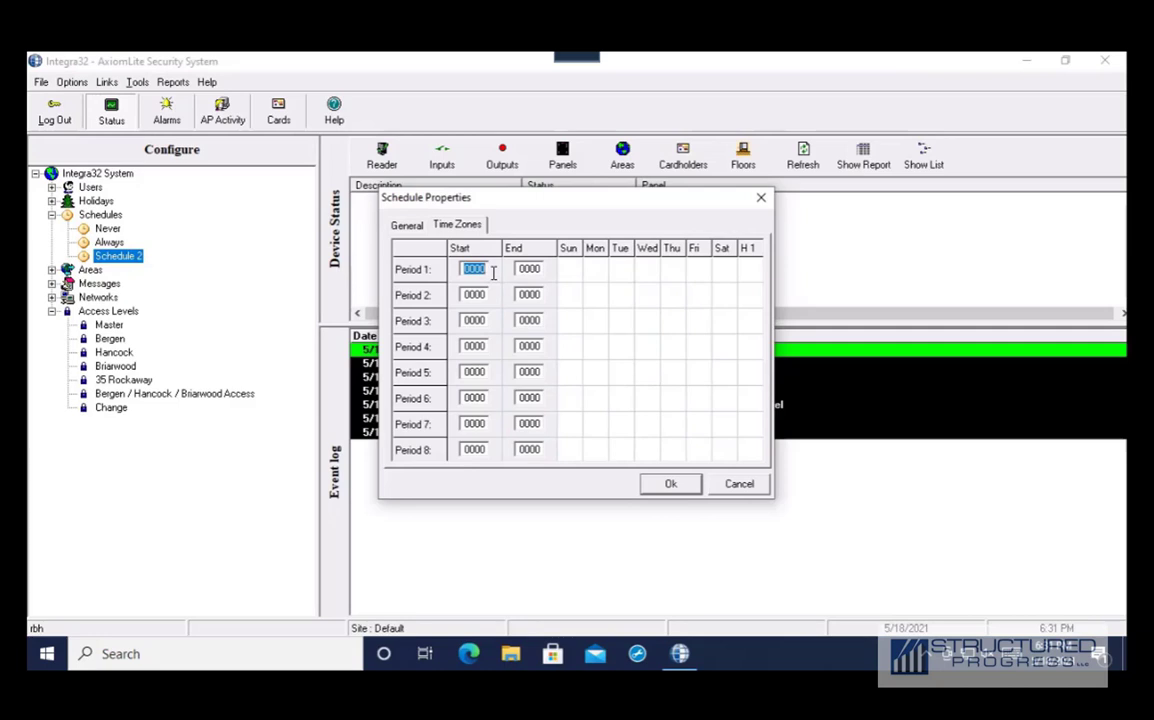
text(0900)
key(shift+End)
text(1700)
click(597, 271)
click(647, 271)
click(673, 271)
click(699, 271)
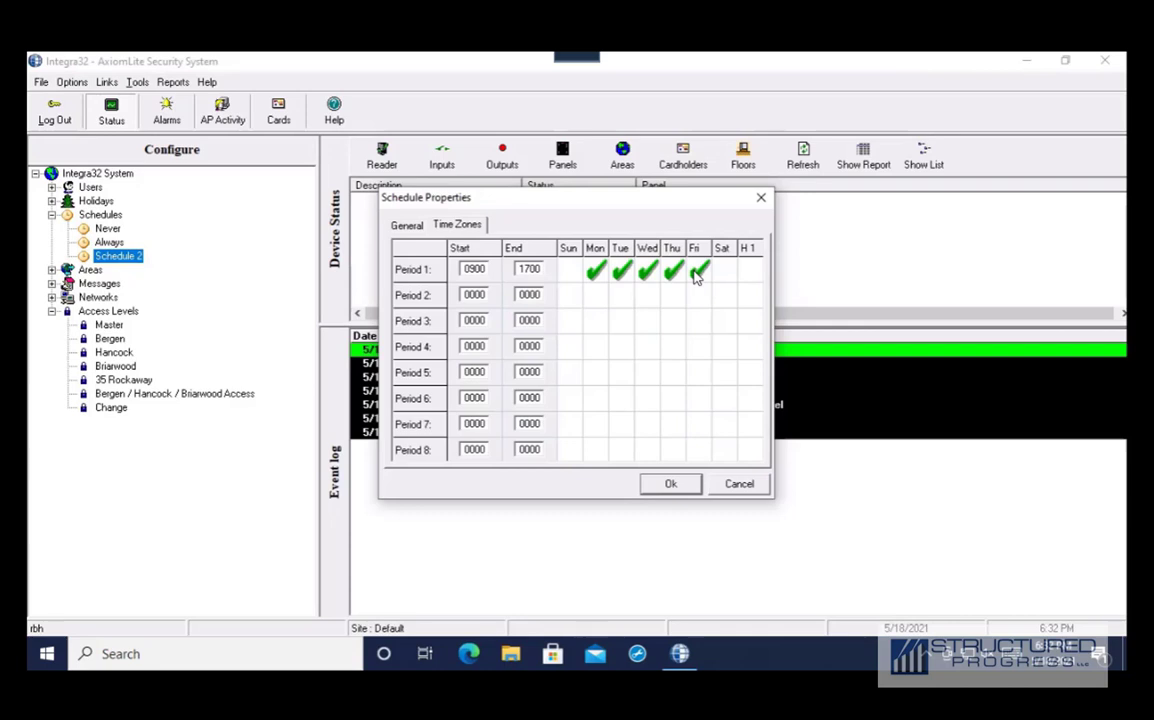
click(697, 273)
click(647, 276)
click(621, 274)
click(600, 276)
Set Period 1 to 0900–1200 and Period 2 to 1300–1700
double_click(465, 268)
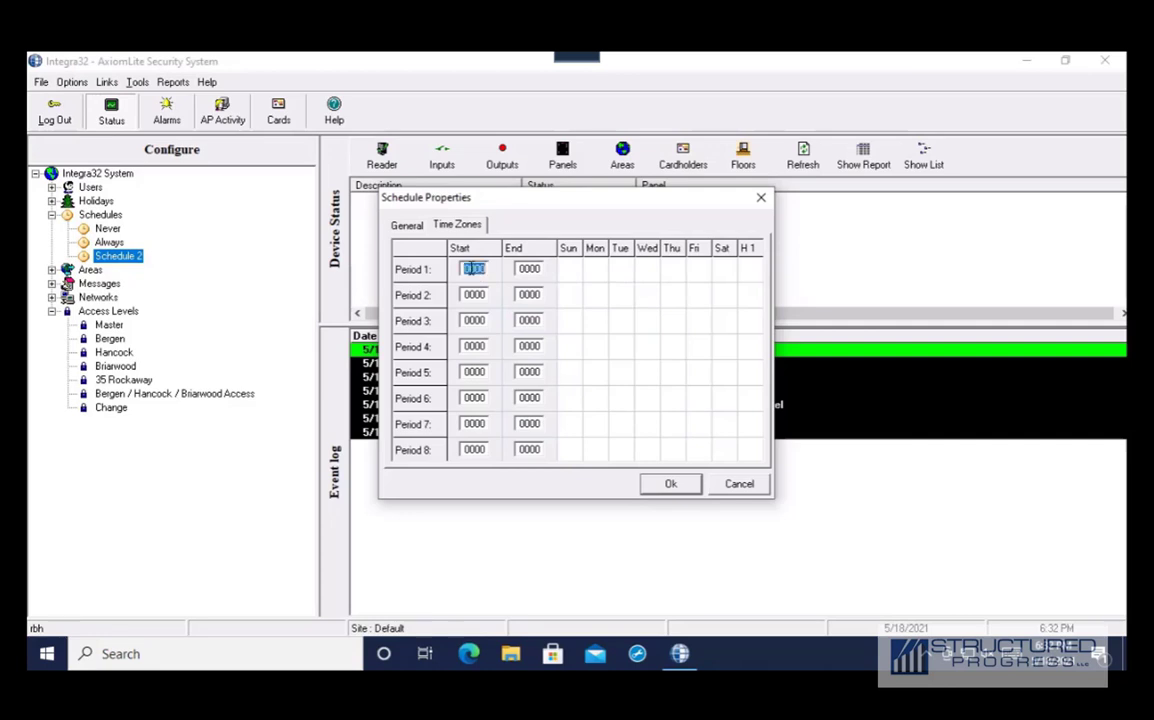
text(0900)
double_click(530, 268)
text(1200)
double_click(480, 295)
text(1300)
key(shift+End)
text(1700)
Enable Monday–Friday for both periods, save, and download the schedule to all panels
click(596, 295)
click(596, 270)
click(621, 270)
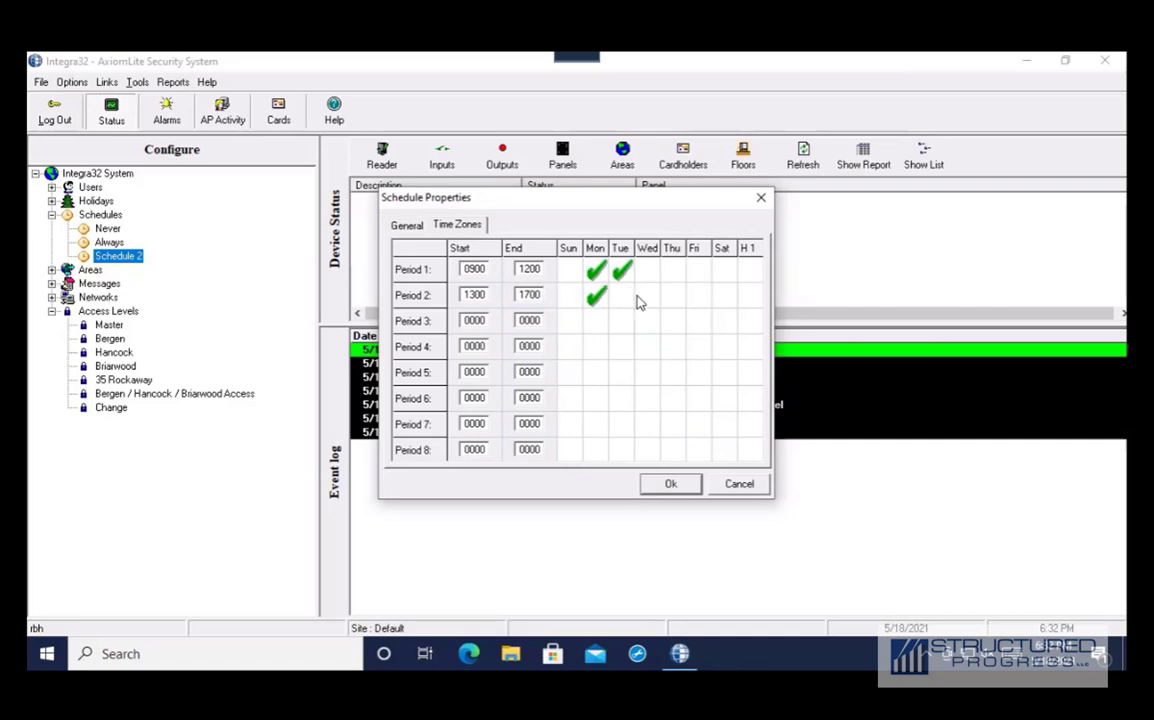
click(648, 270)
click(672, 295)
click(697, 295)
click(697, 270)
click(684, 486)
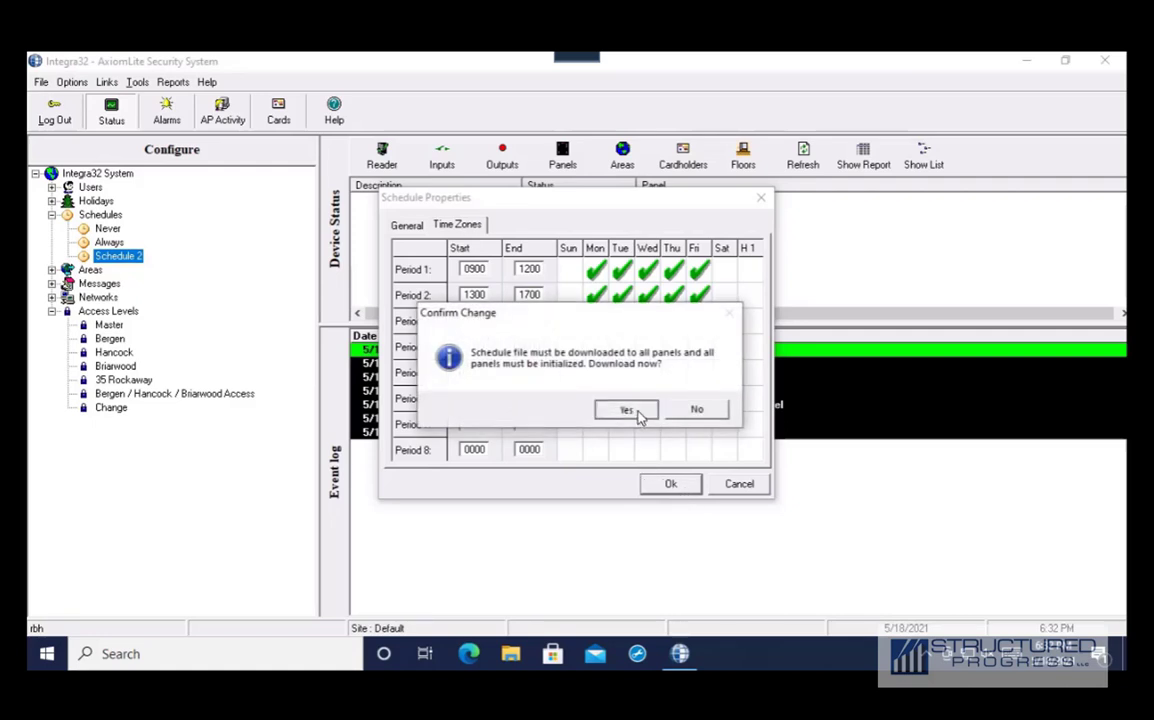
click(627, 410)
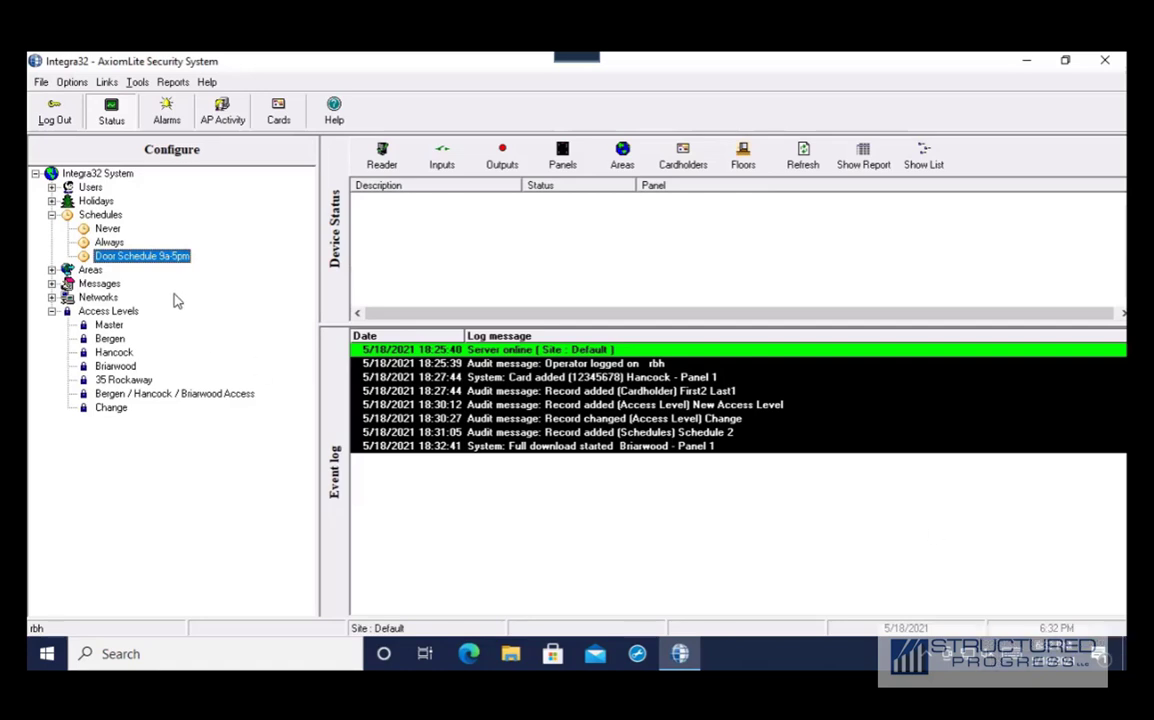
click(51, 297)
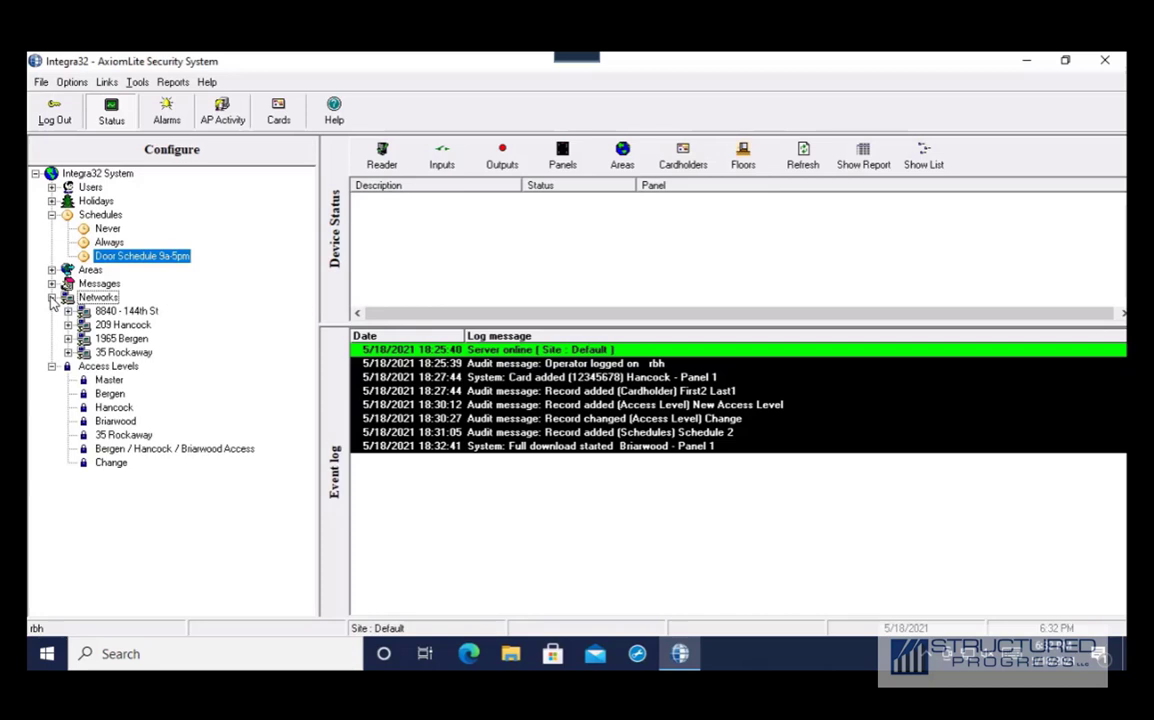
click(68, 311)
click(84, 325)
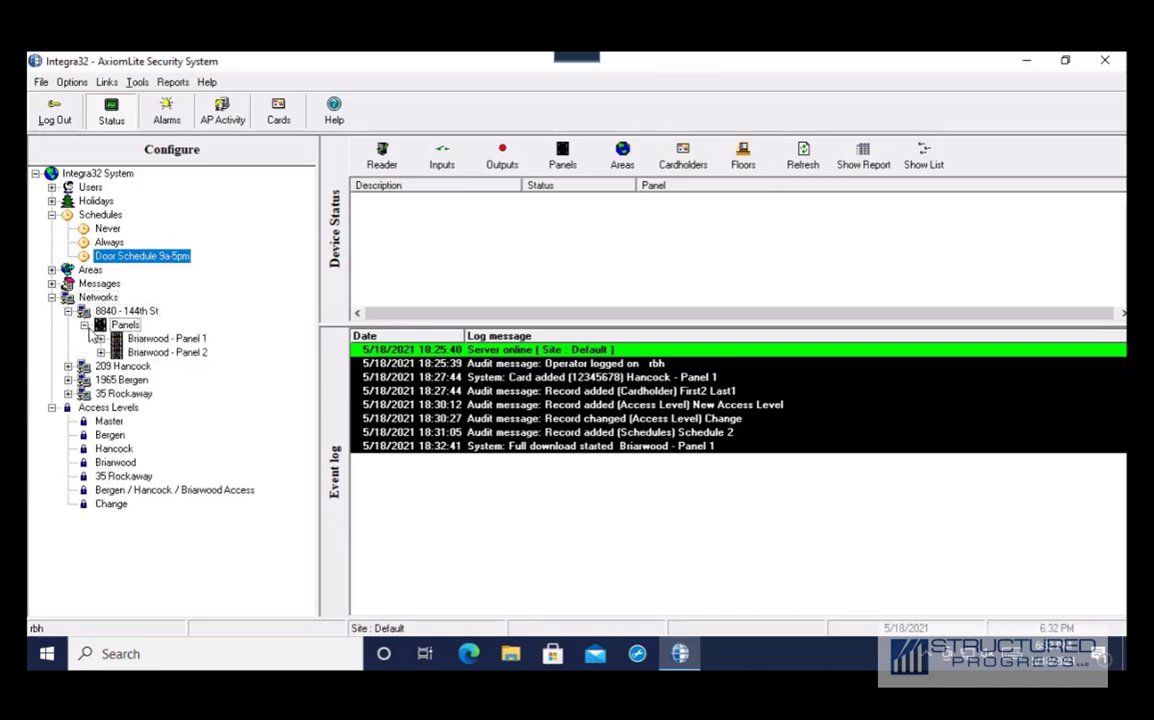
click(100, 338)
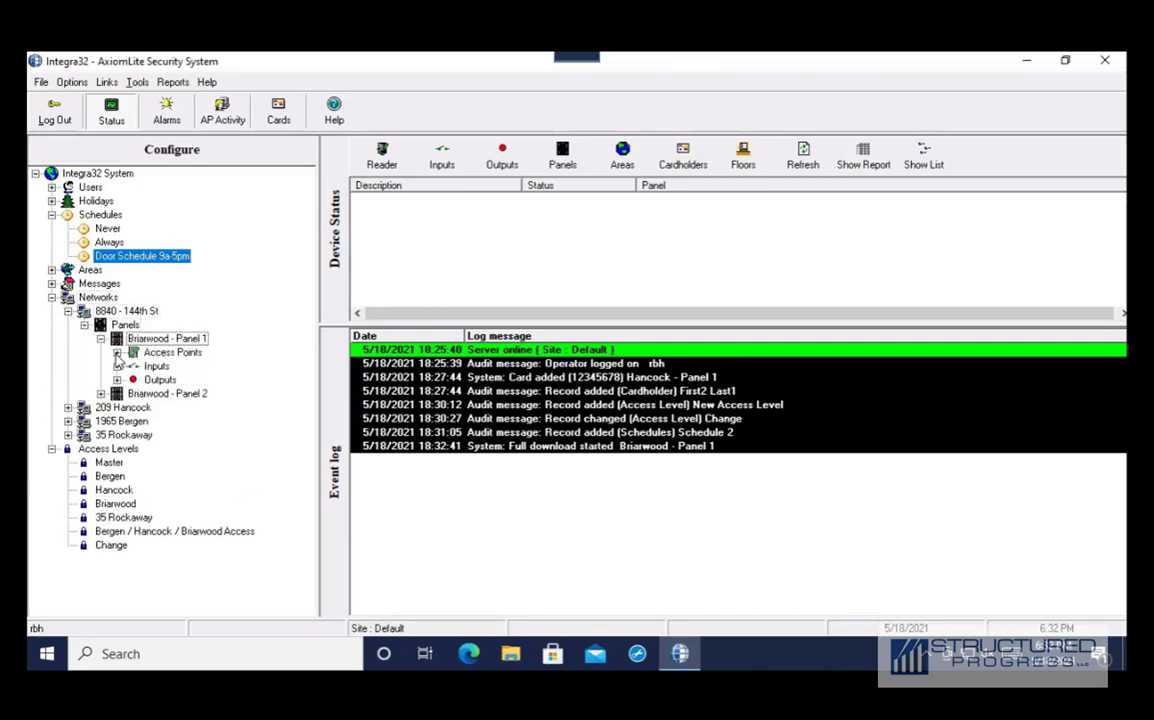
click(117, 352)
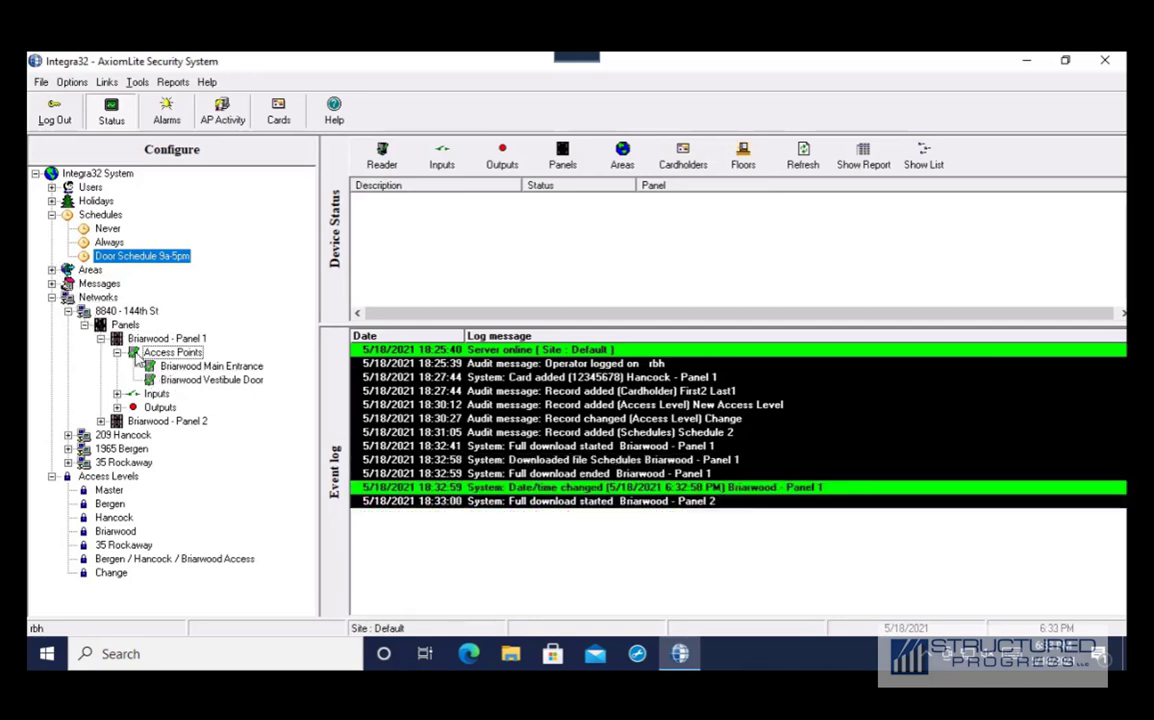
click(195, 369)
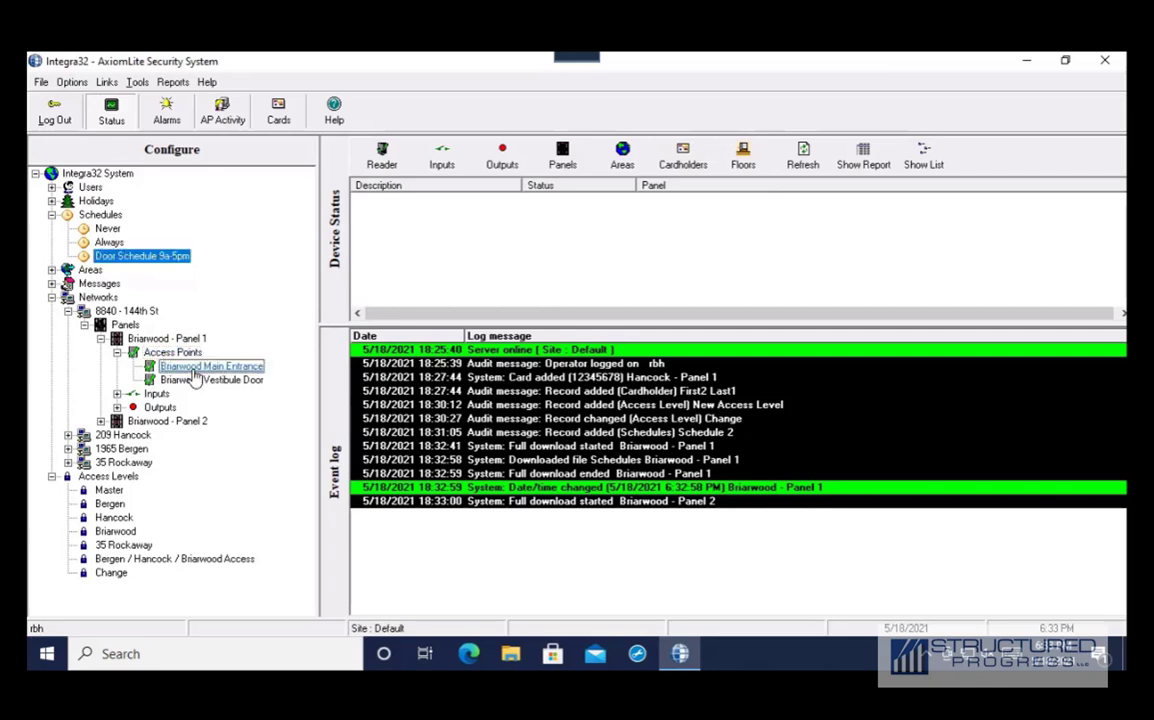
Set Briarwood Main Entrance's unlock schedule to Door Schedule 9a-5pm and acknowledge the panel-initialization notice
right_click(195, 375)
click(228, 381)
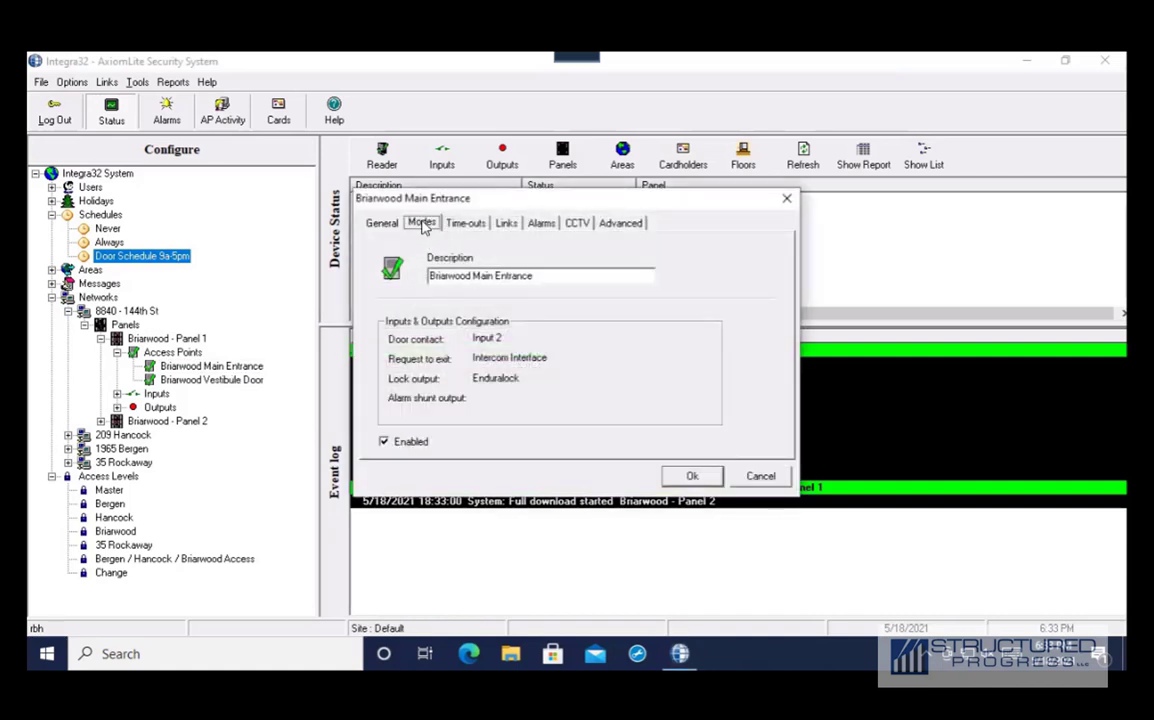
click(423, 224)
click(563, 406)
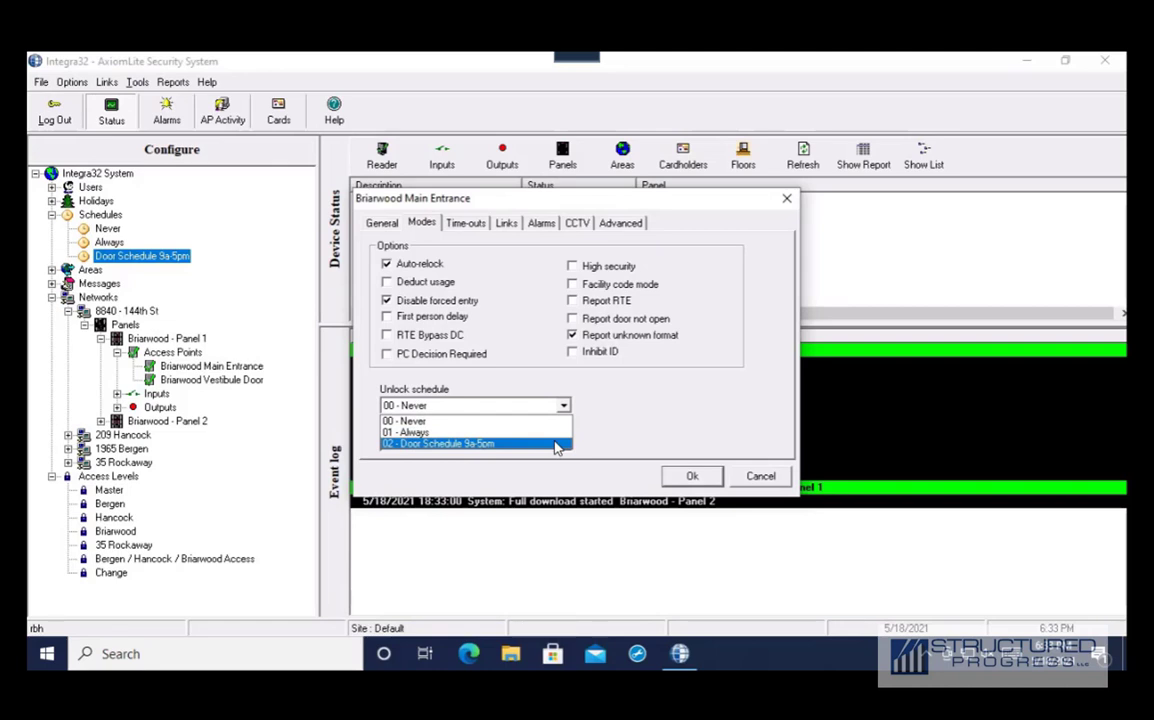
click(557, 447)
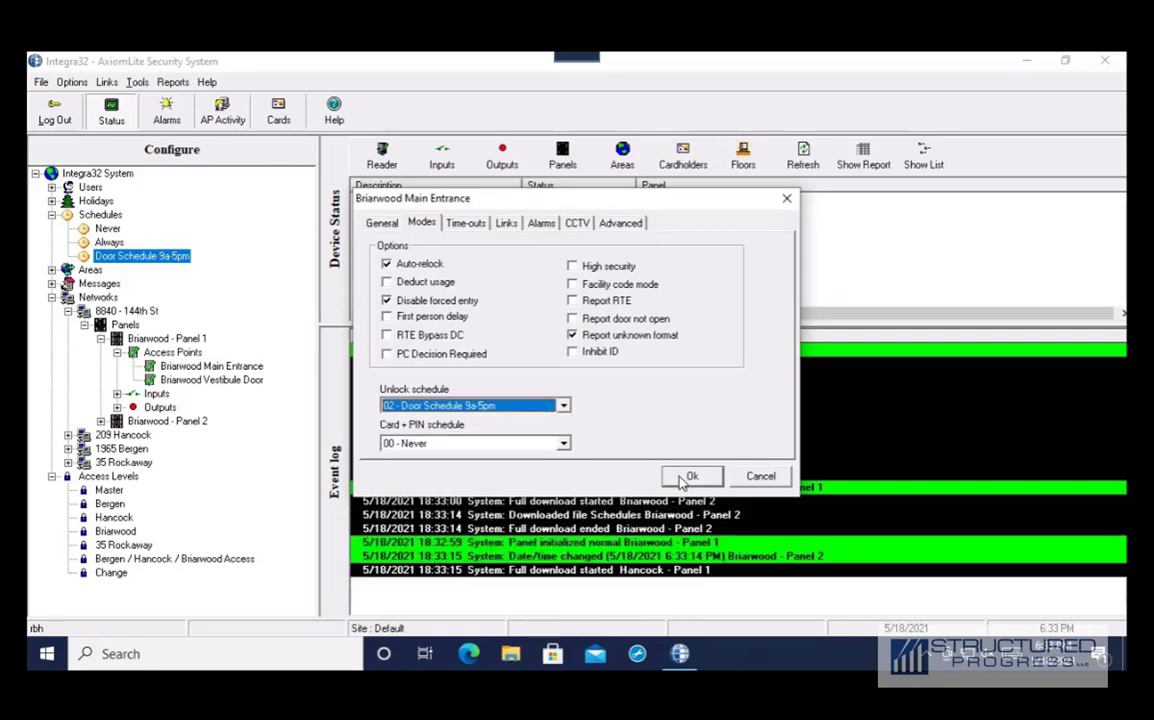
click(688, 477)
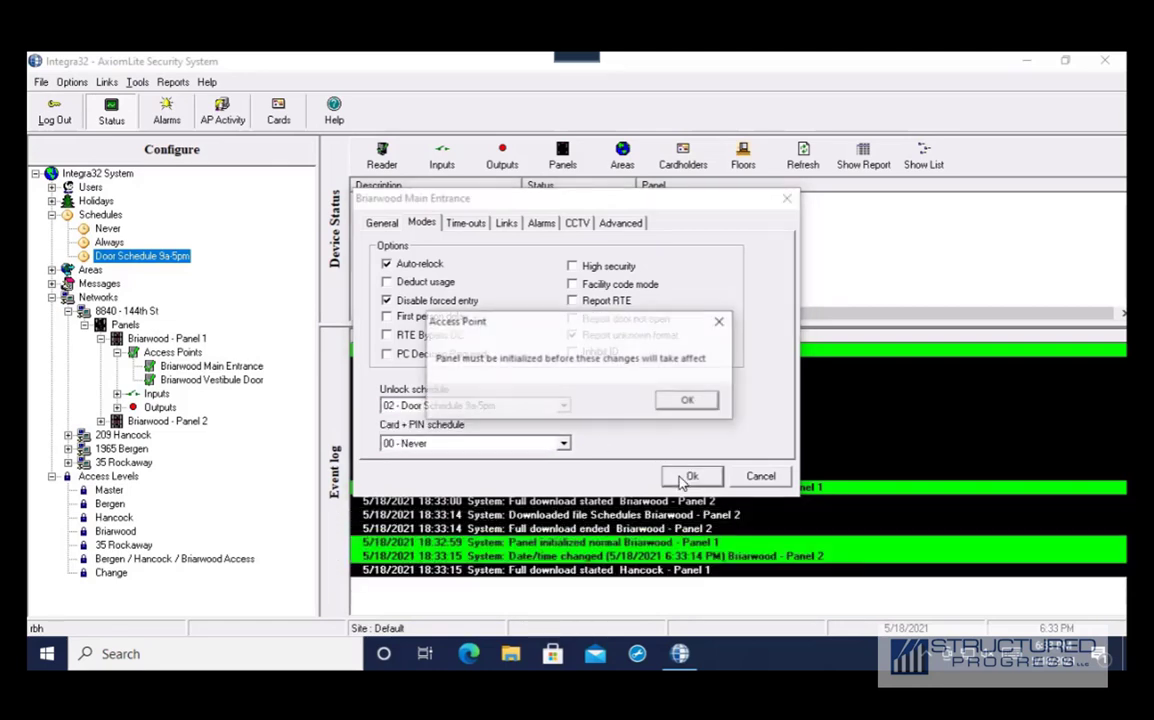
click(683, 403)
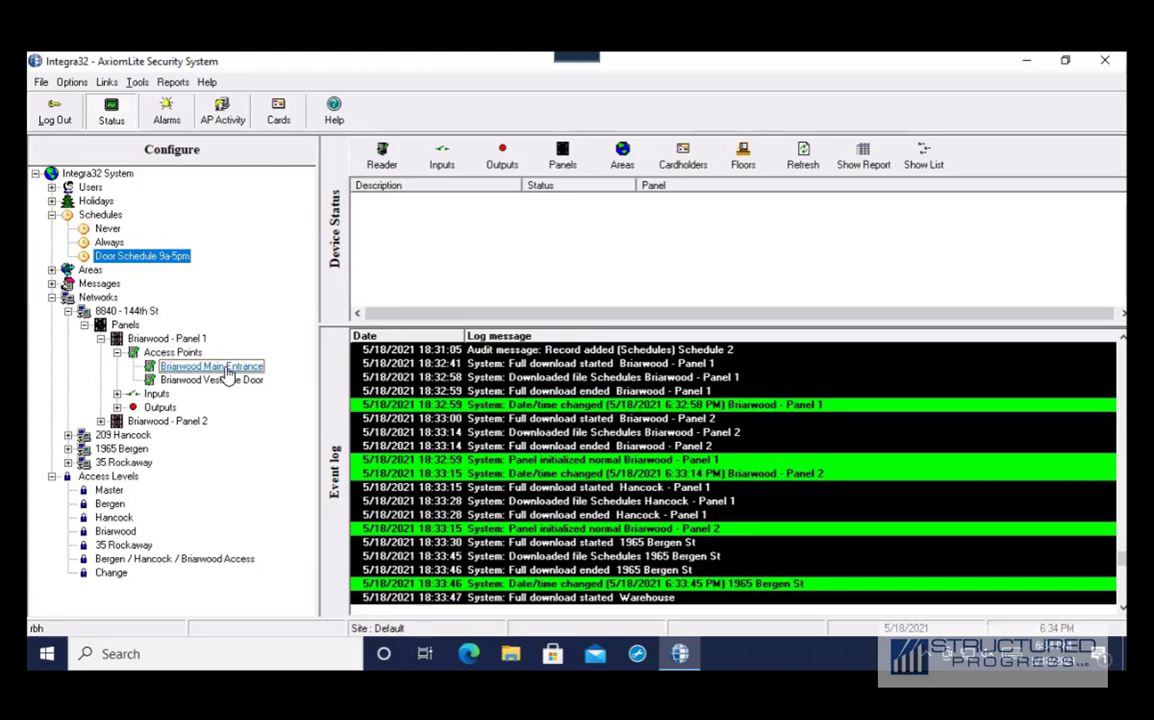
In Briarwood Main Entrance's Modes, toggle First person delay on and off, and set unlock schedule to 00 - Never
double_click(228, 368)
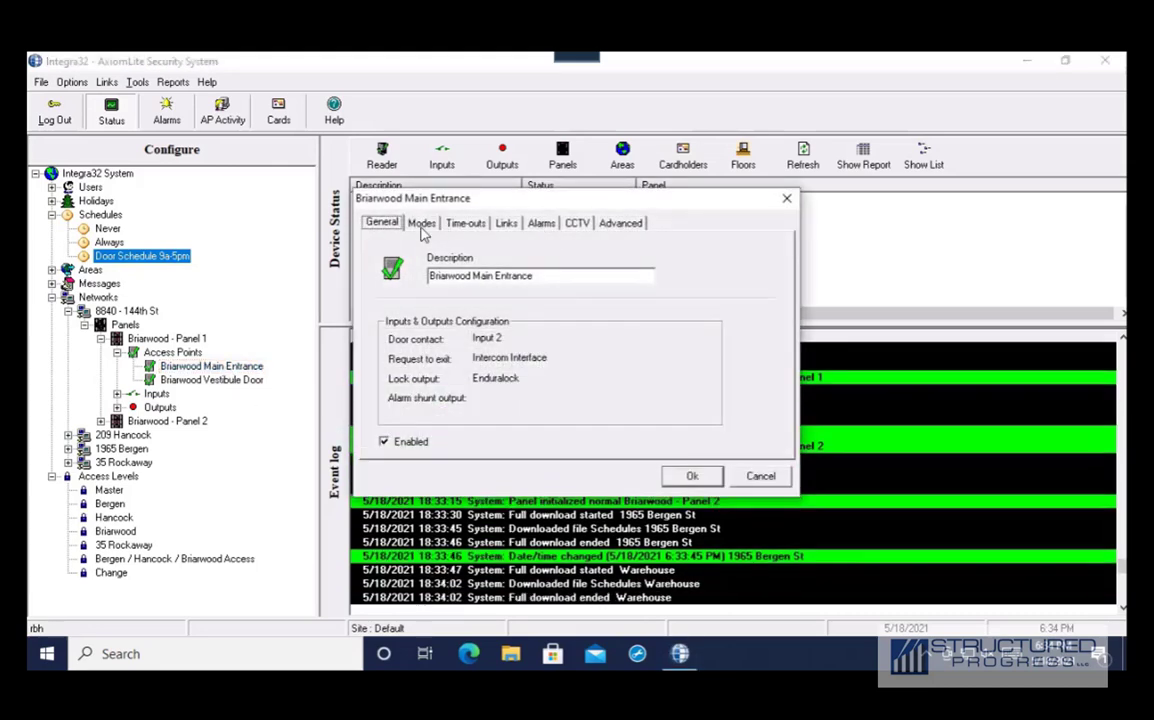
click(422, 226)
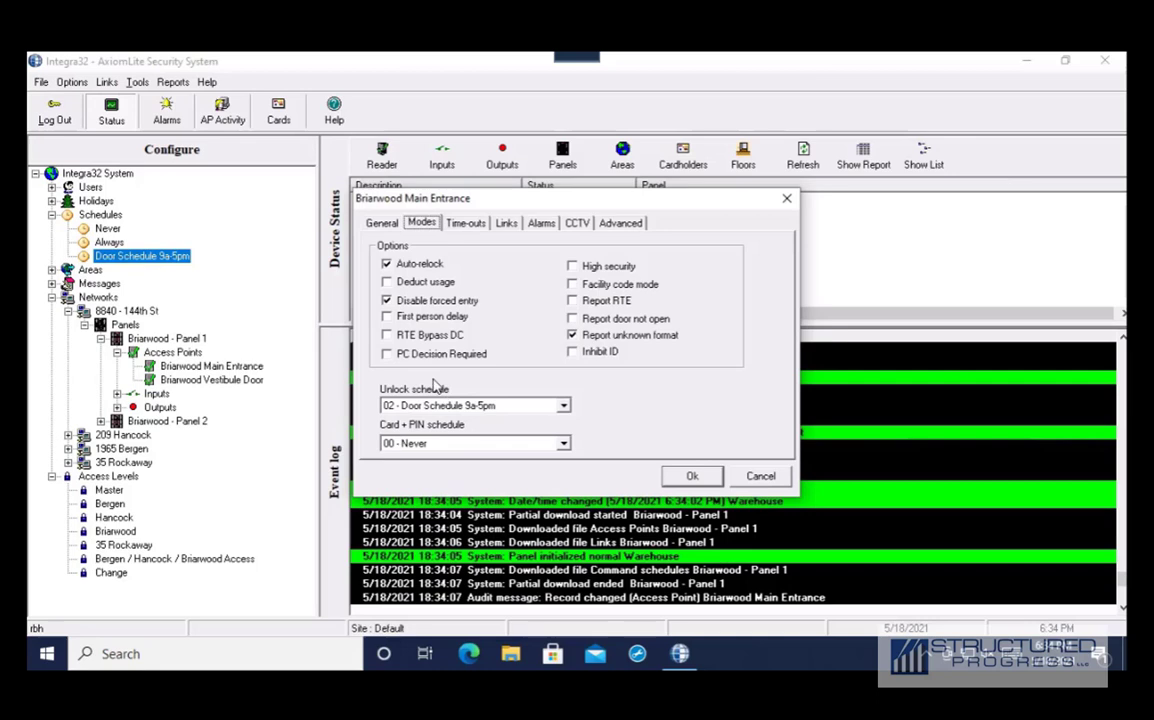
click(388, 317)
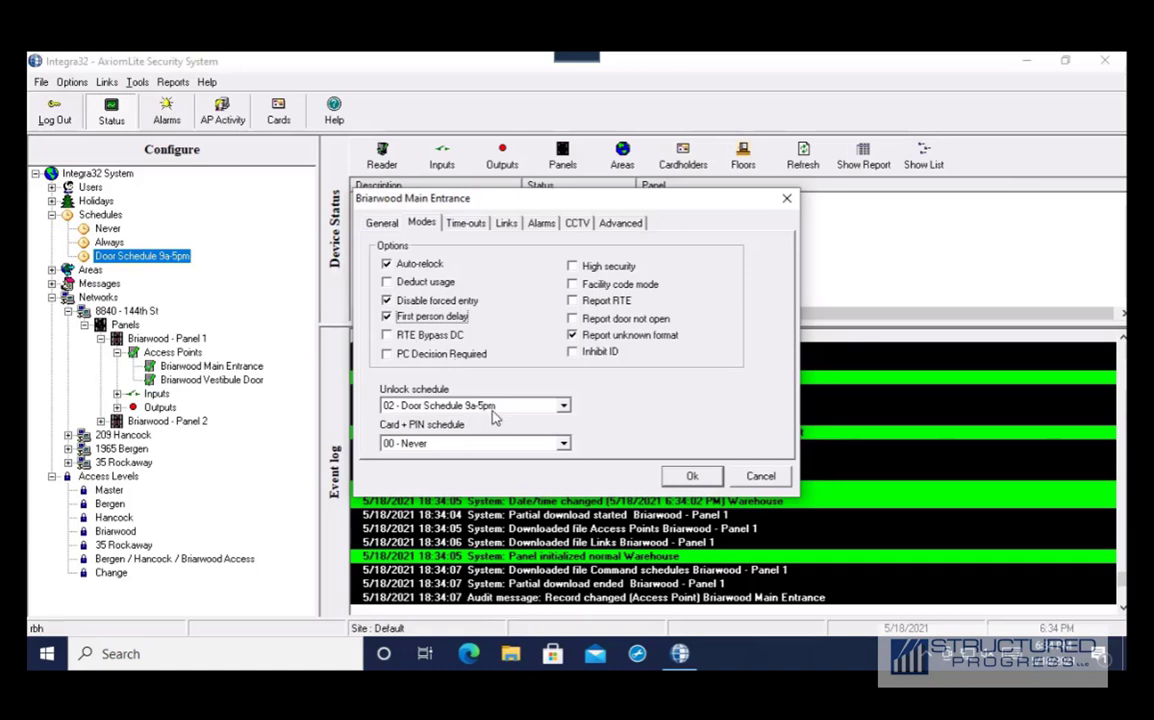
click(387, 317)
click(562, 406)
click(470, 418)
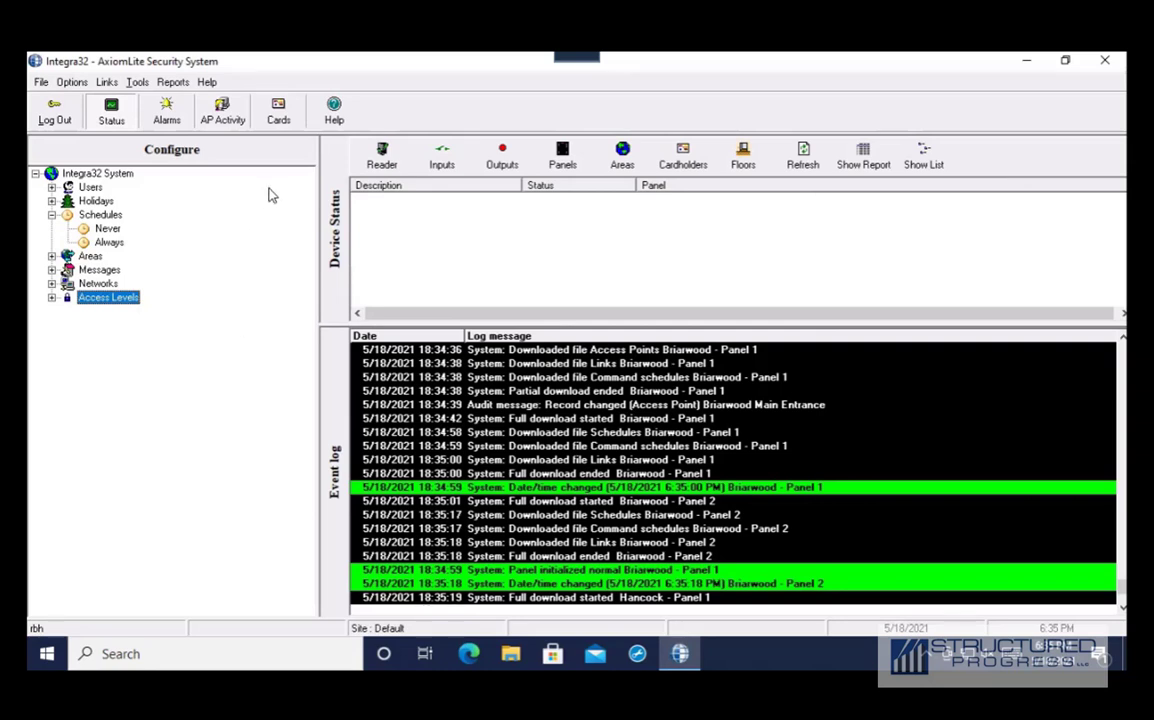
List reader status, then send Grant access and Unlock Door to Briarwood Main Entrance
click(381, 156)
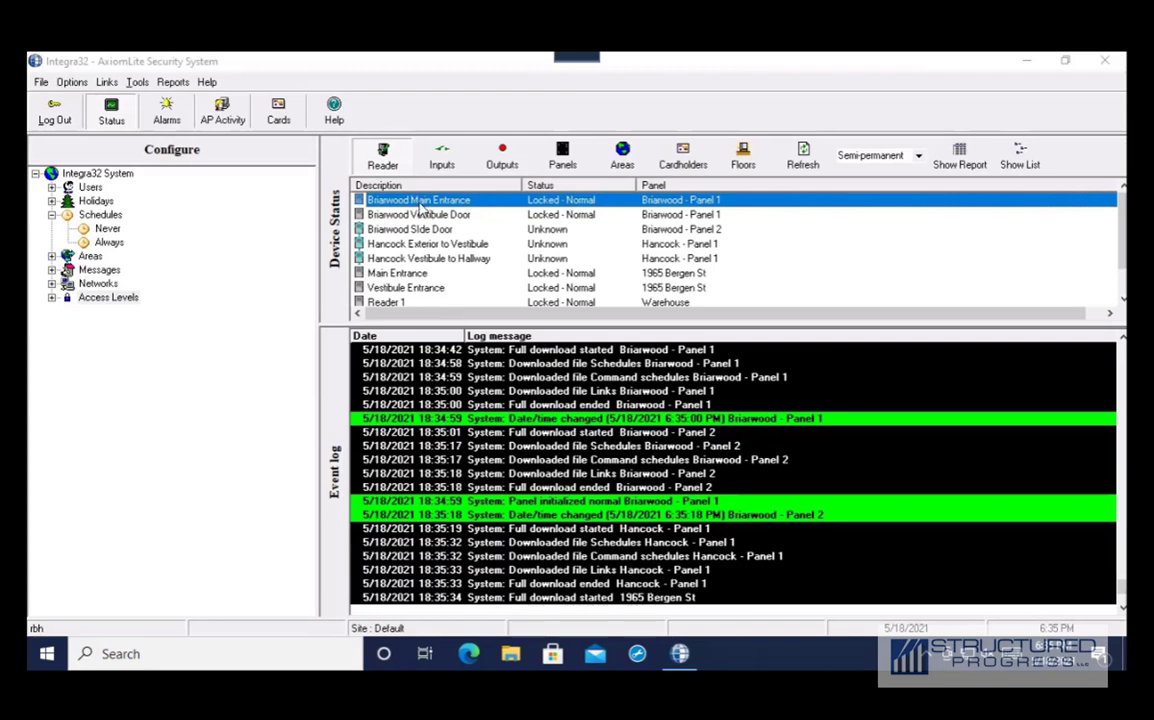
right_click(419, 205)
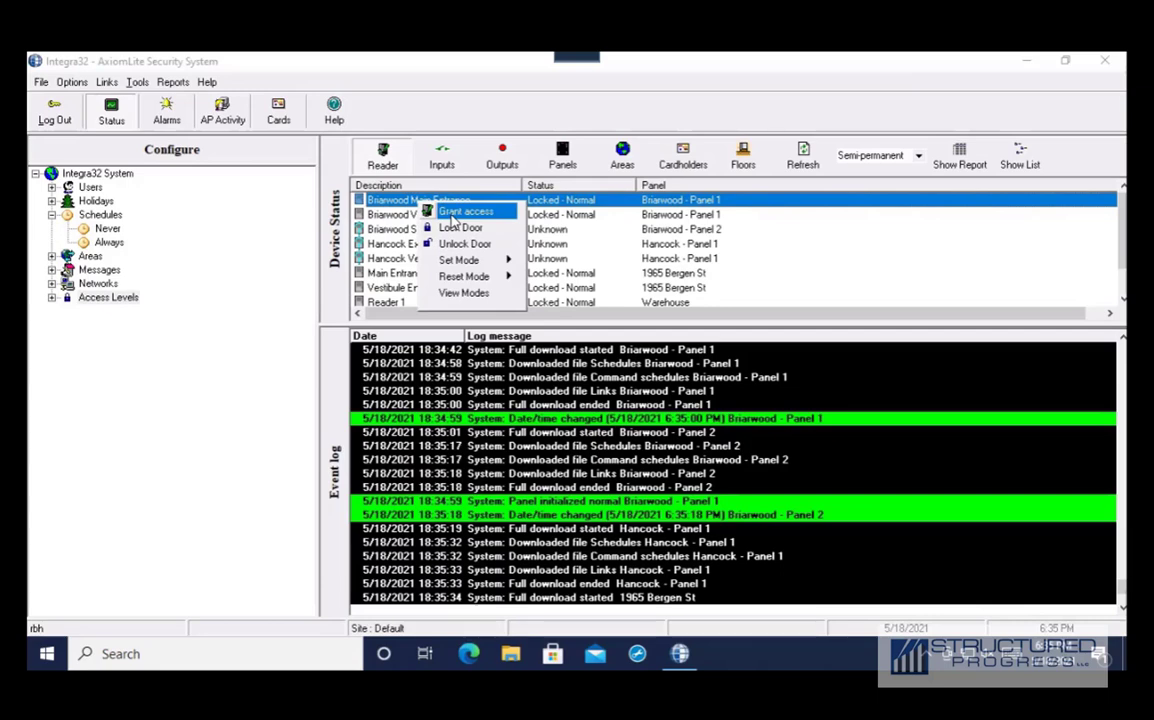
click(452, 217)
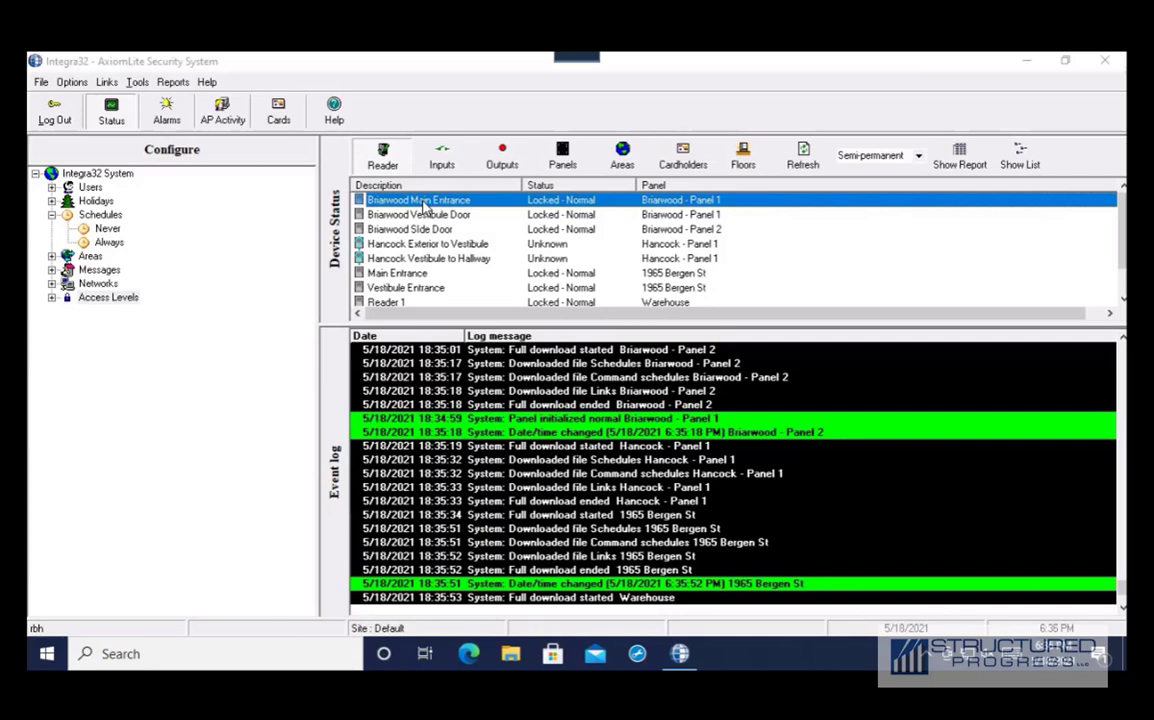
right_click(424, 204)
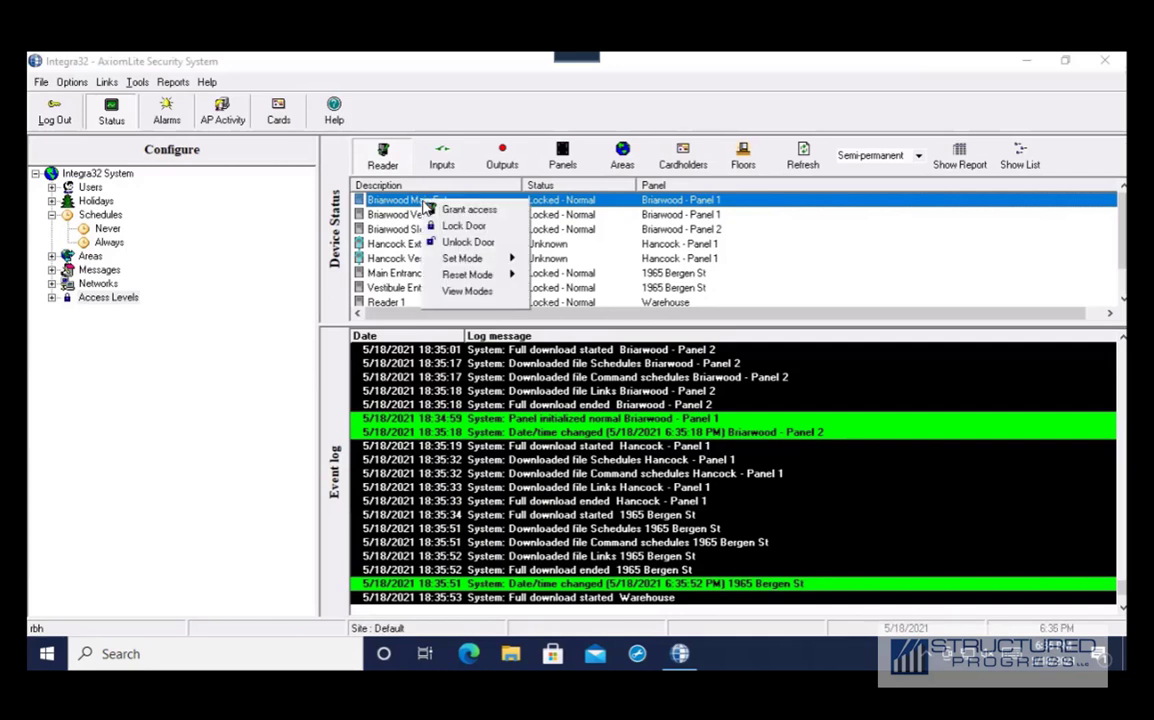
click(465, 242)
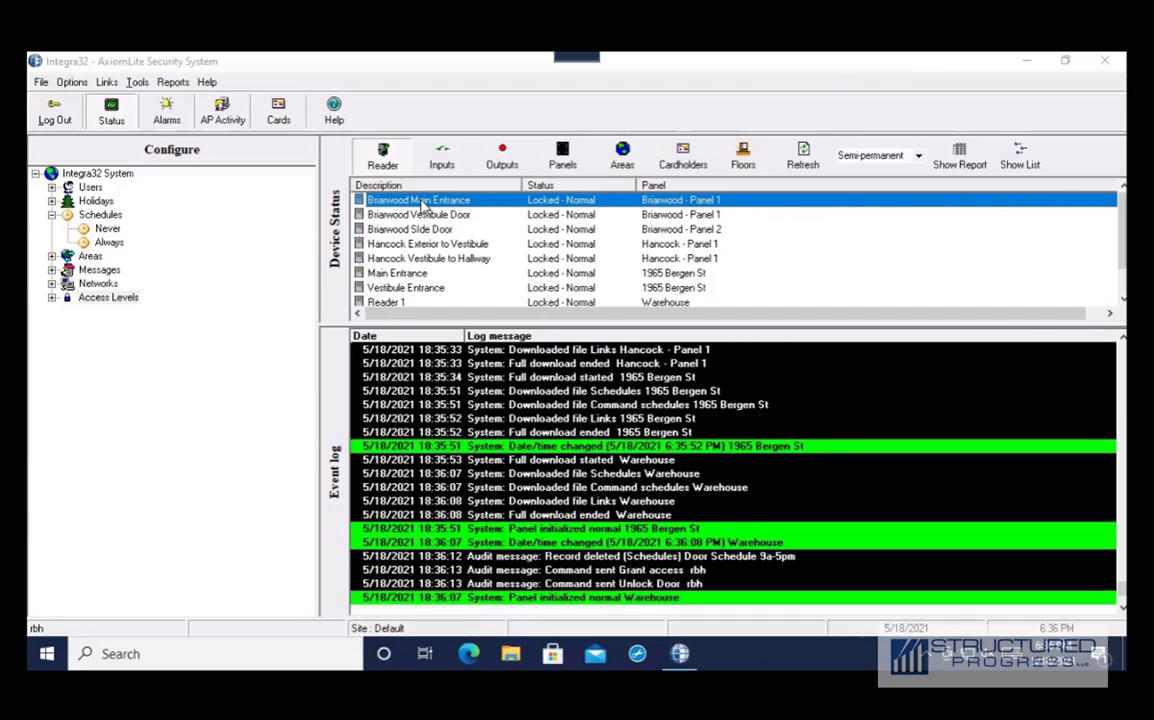
Send Lock Door to Briarwood Main Entrance, then dismiss its command menu twice without sending anything
right_click(423, 204)
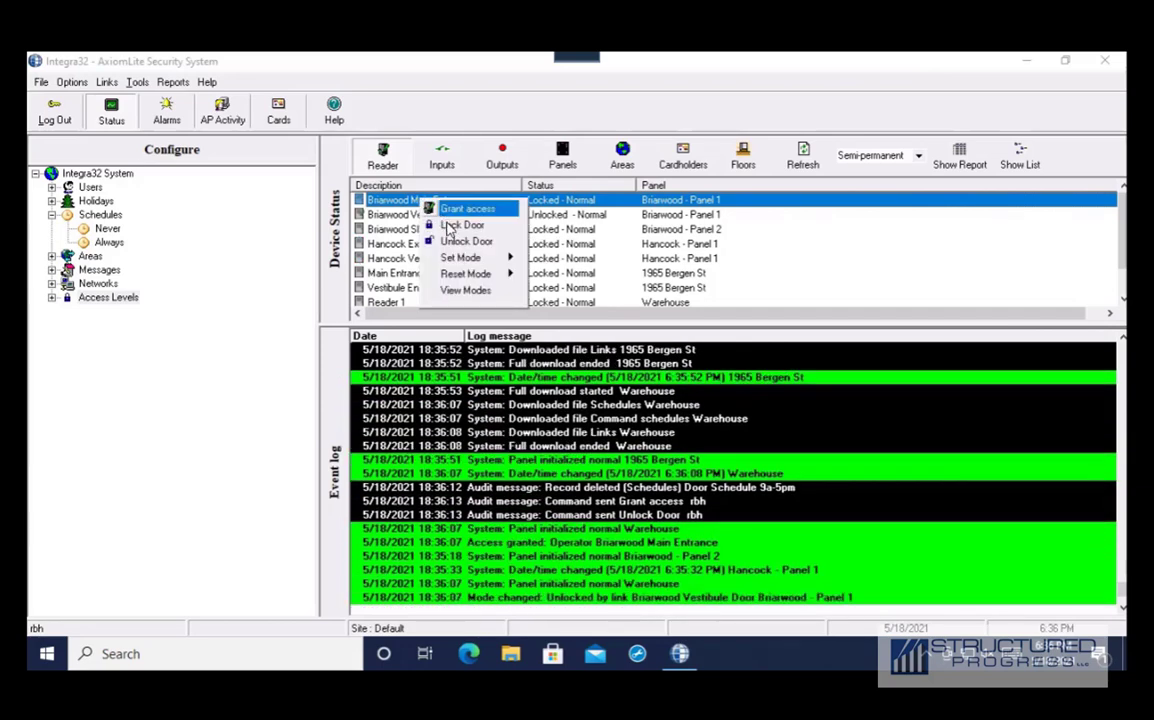
click(449, 226)
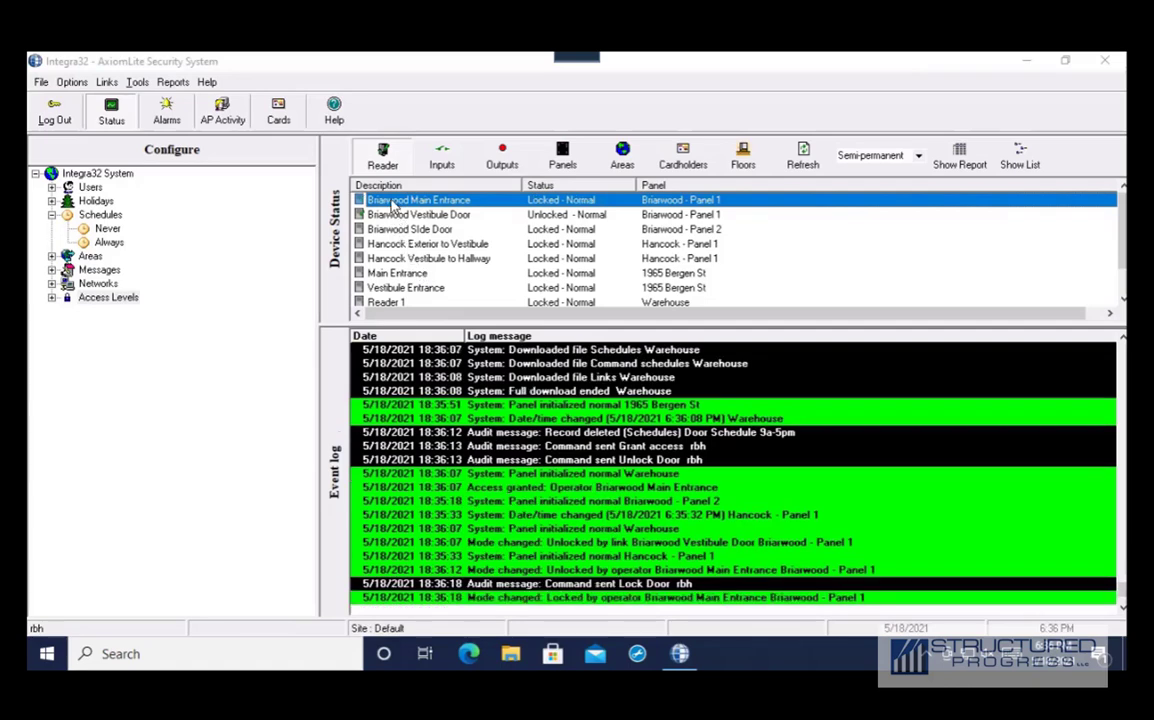
right_click(379, 197)
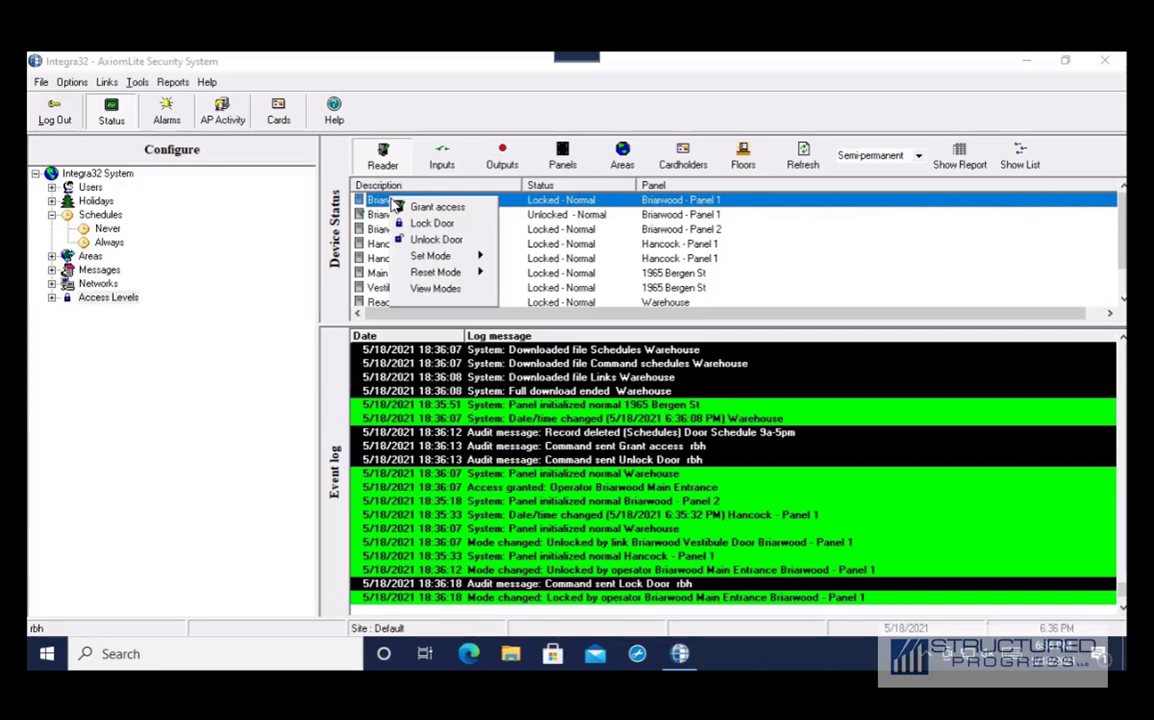
click(373, 215)
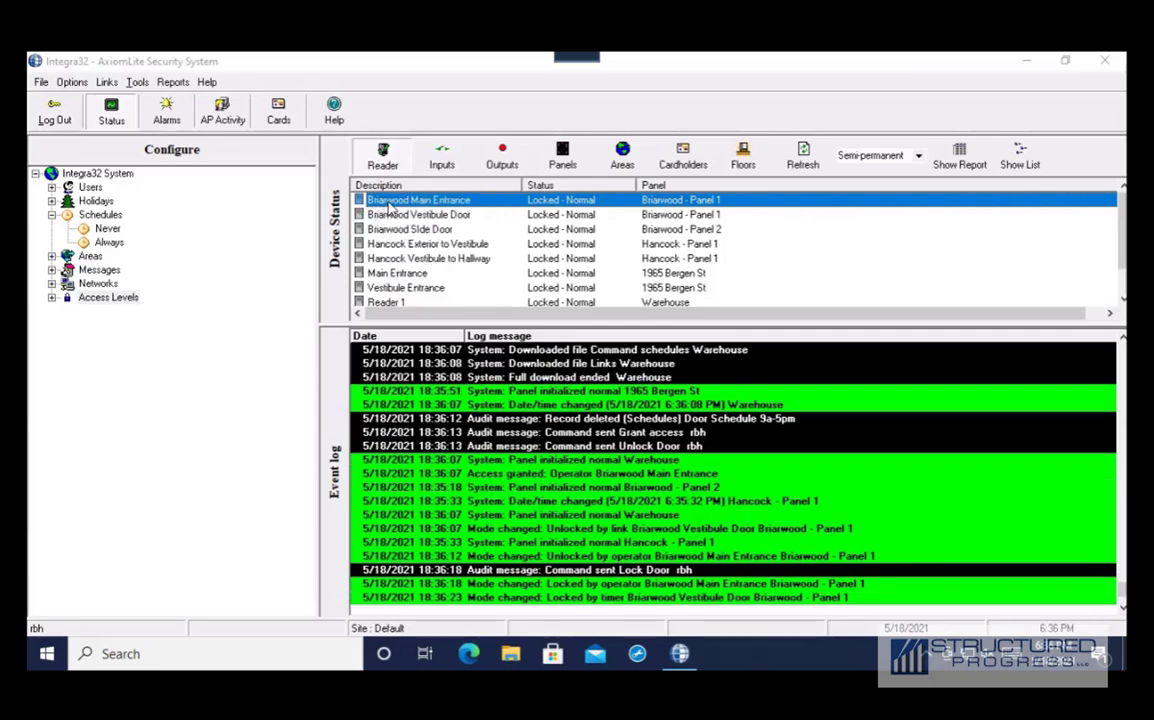
right_click(389, 207)
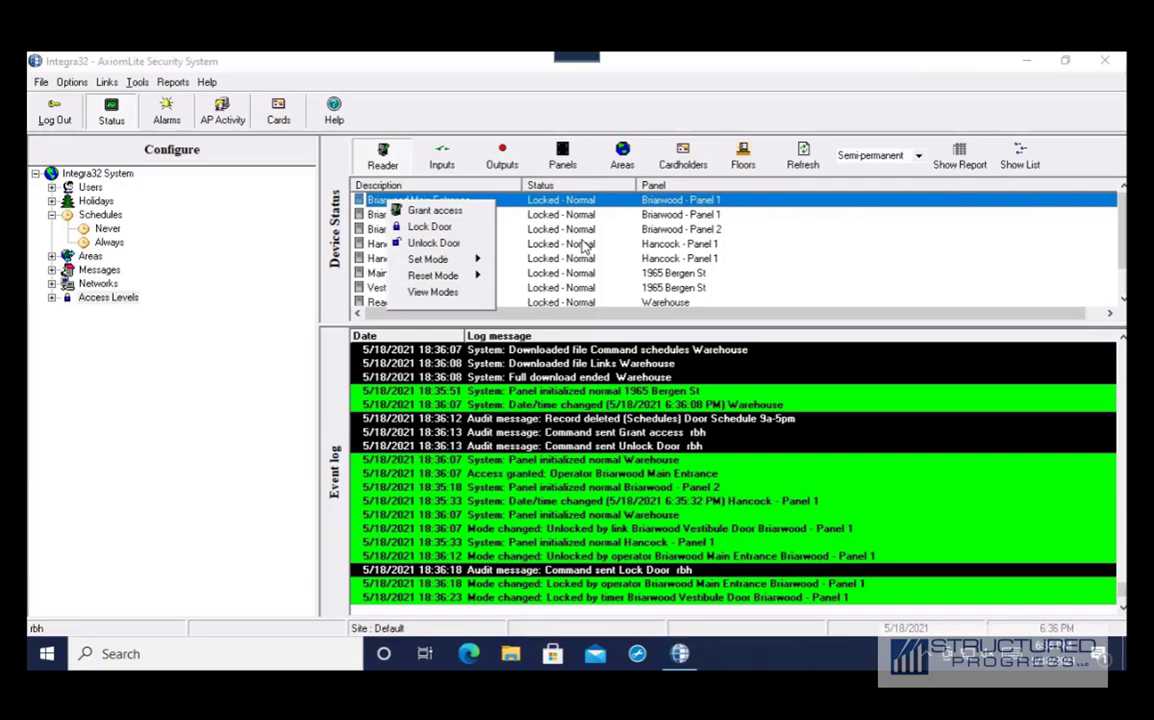
click(697, 244)
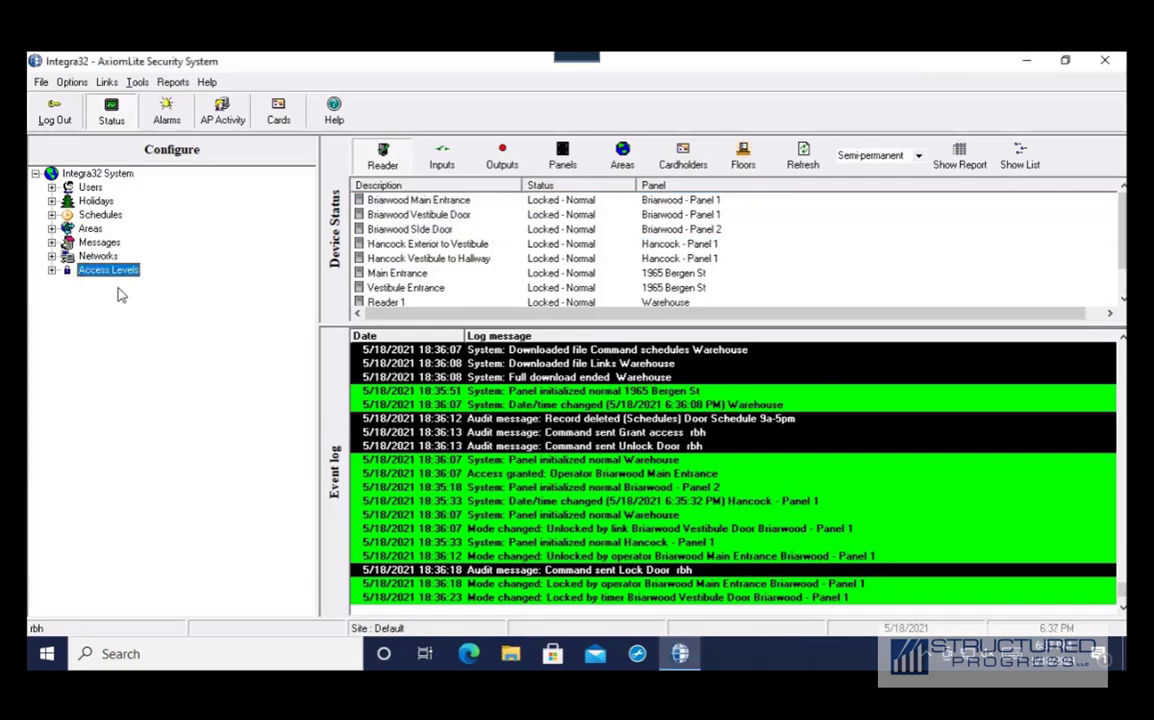
Open Reports > History Report and show the list of history report types
click(174, 84)
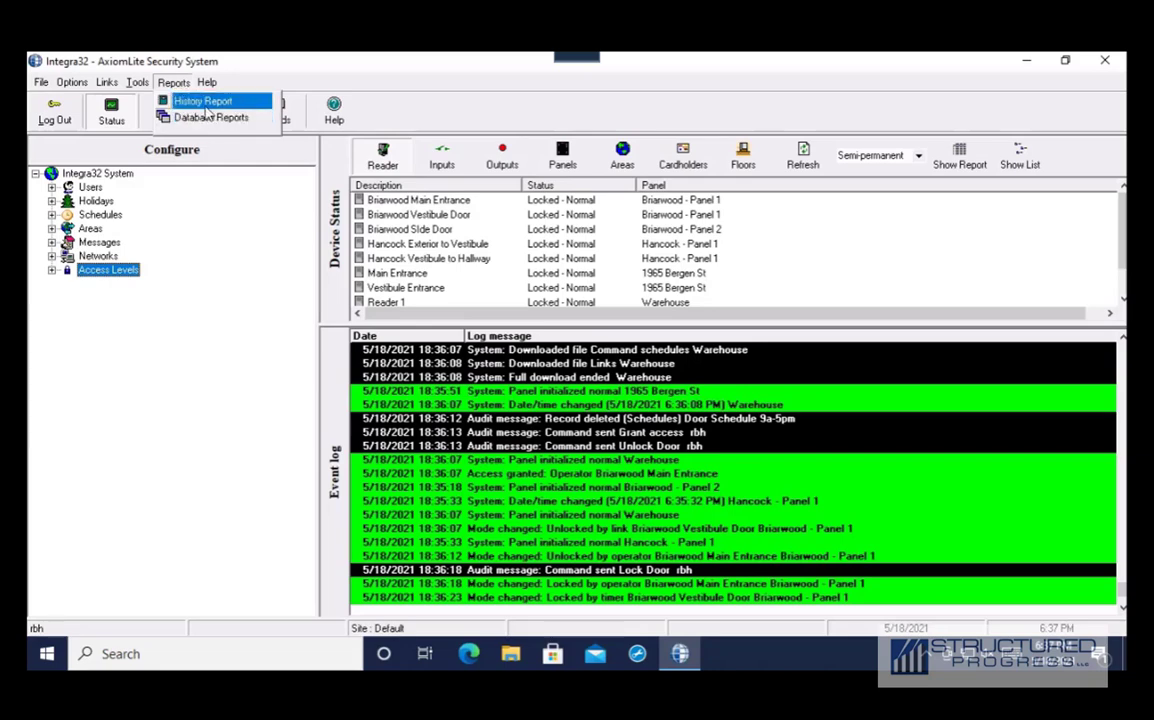
click(205, 104)
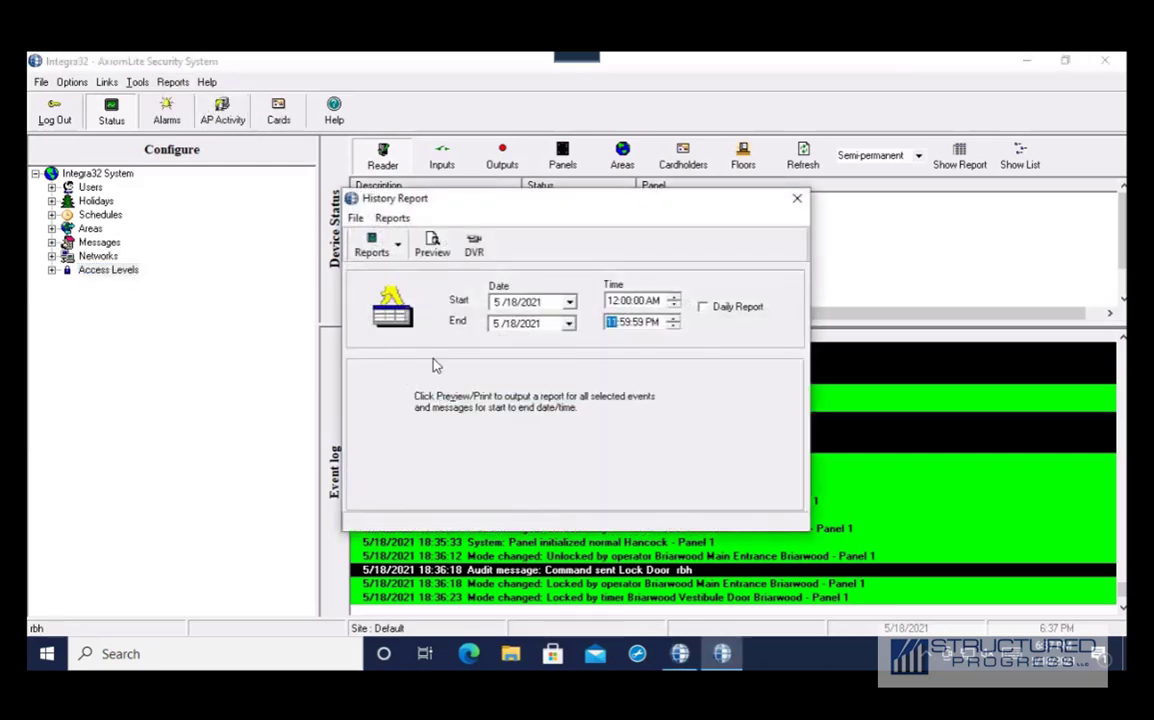
click(399, 249)
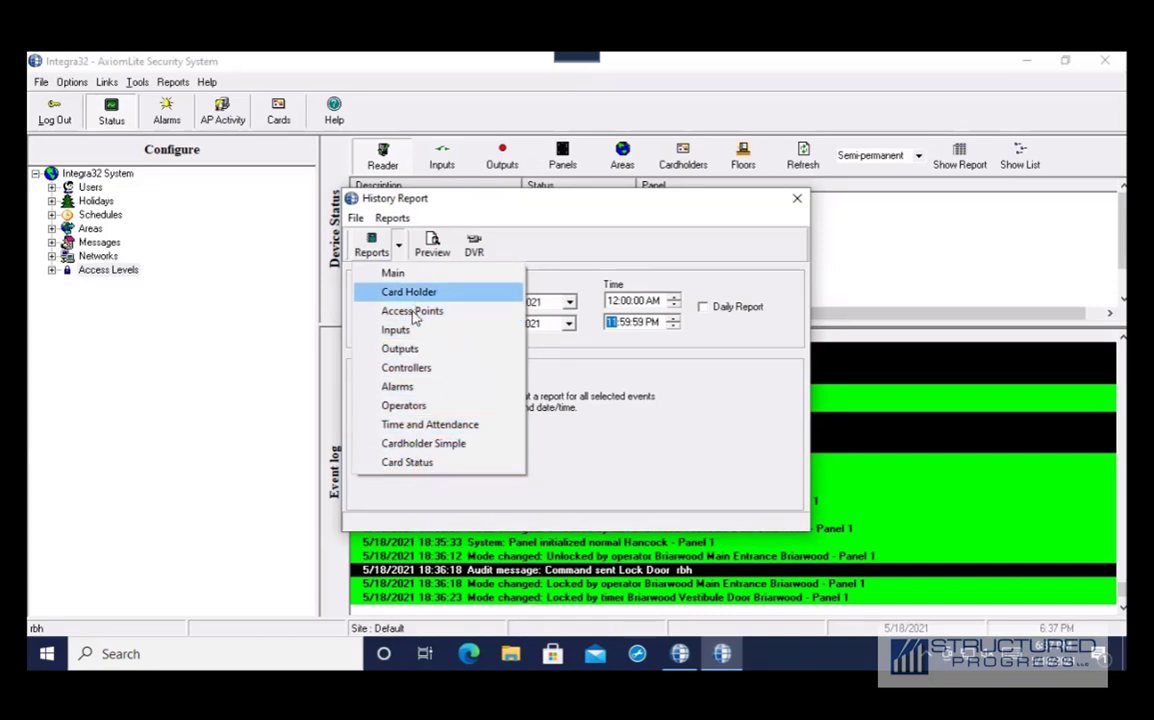
Choose the Access Points report, limited to access point 16843009, with start date 5/17/2021
click(414, 316)
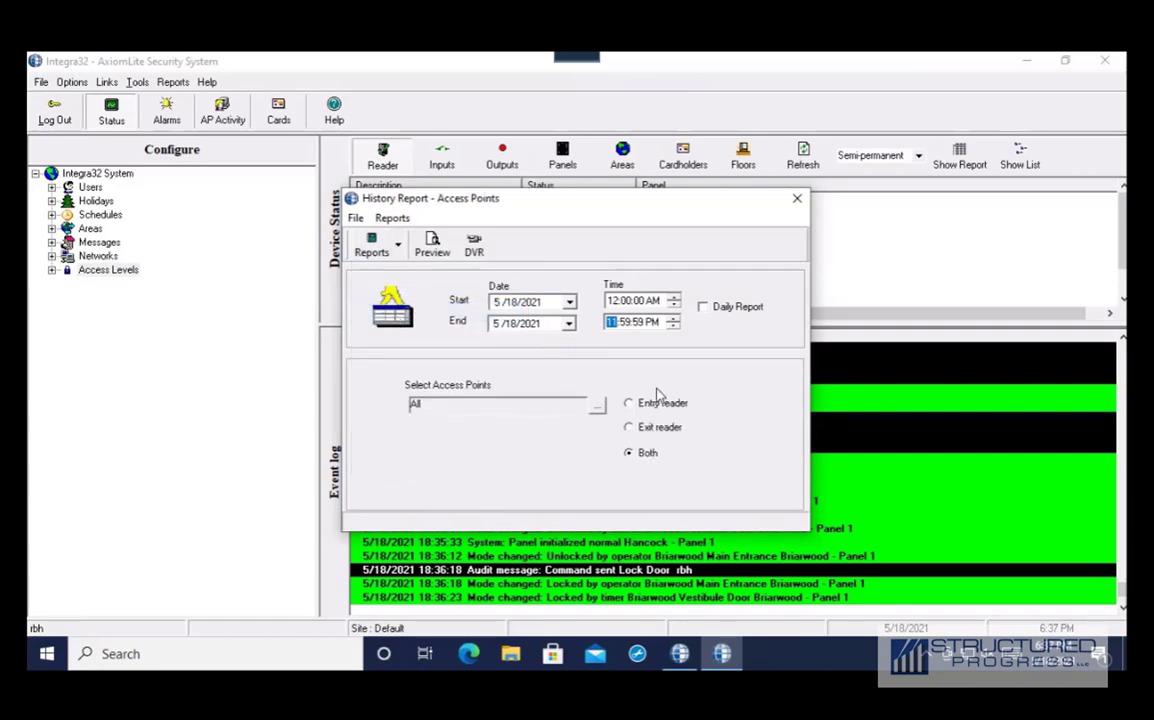
click(596, 407)
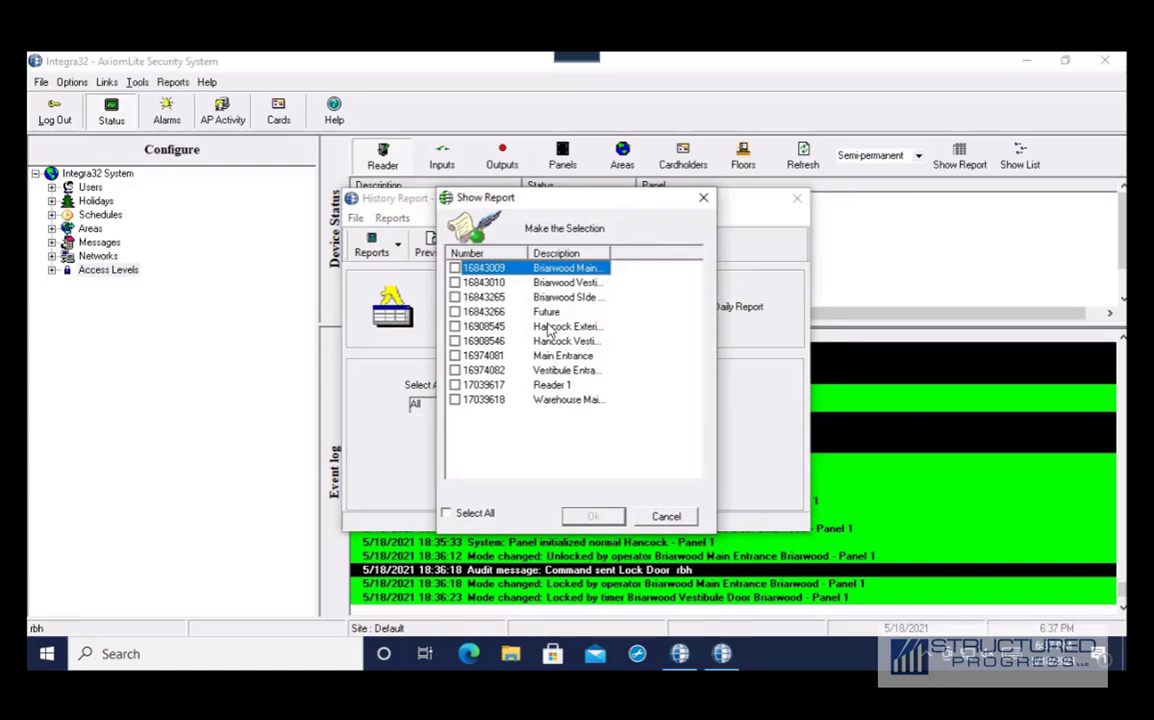
click(455, 269)
click(596, 516)
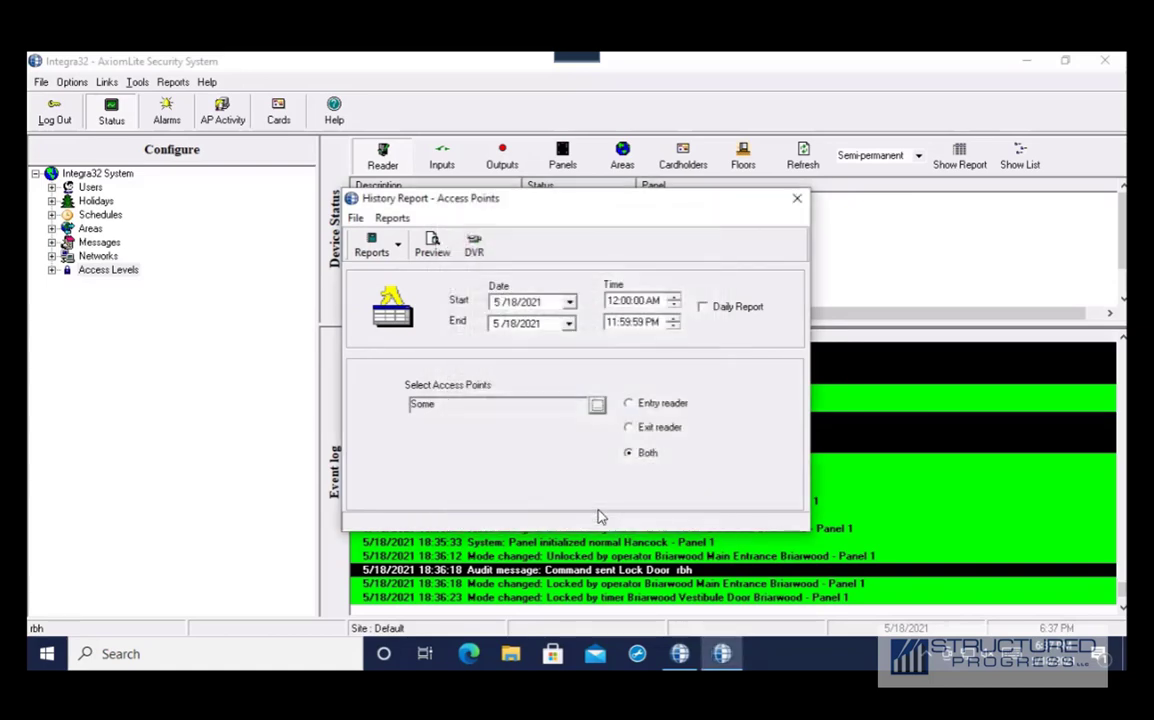
click(596, 404)
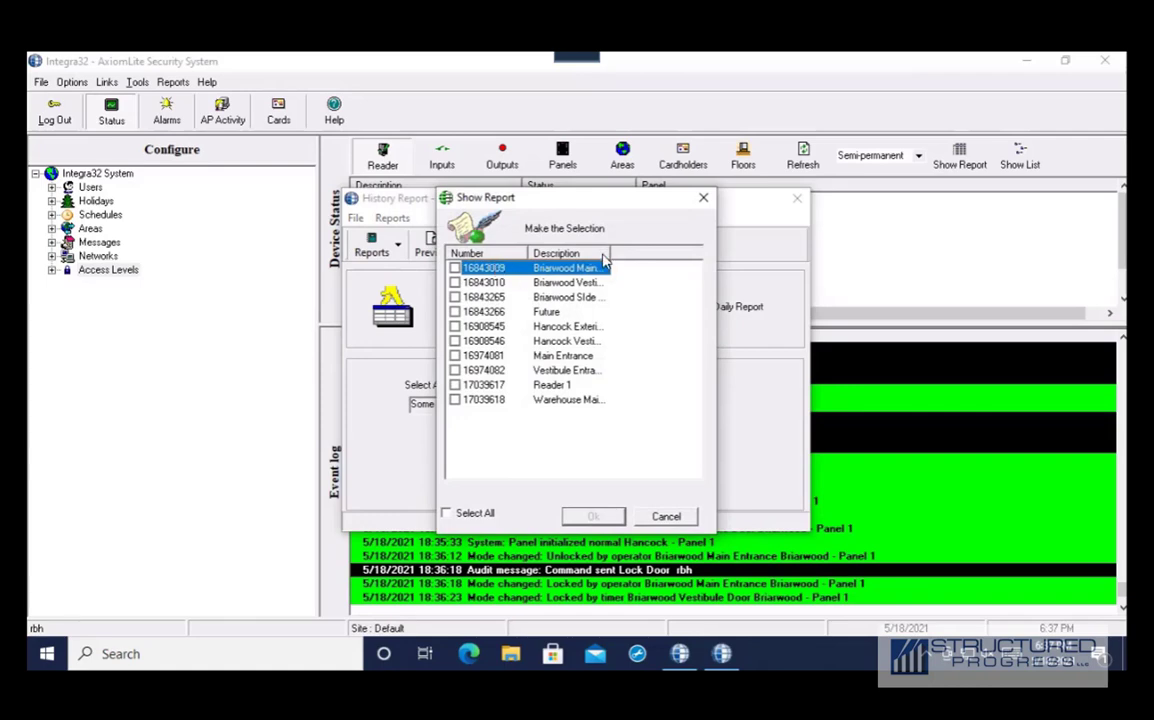
drag(609, 254, 638, 258)
click(703, 198)
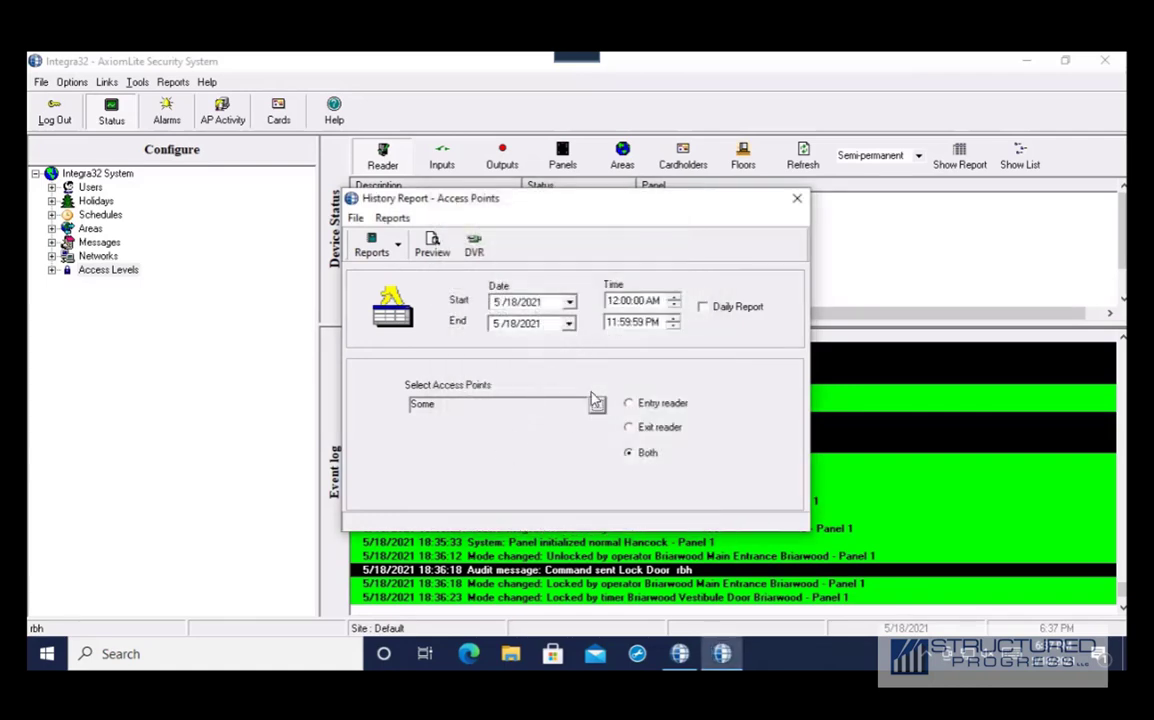
click(569, 302)
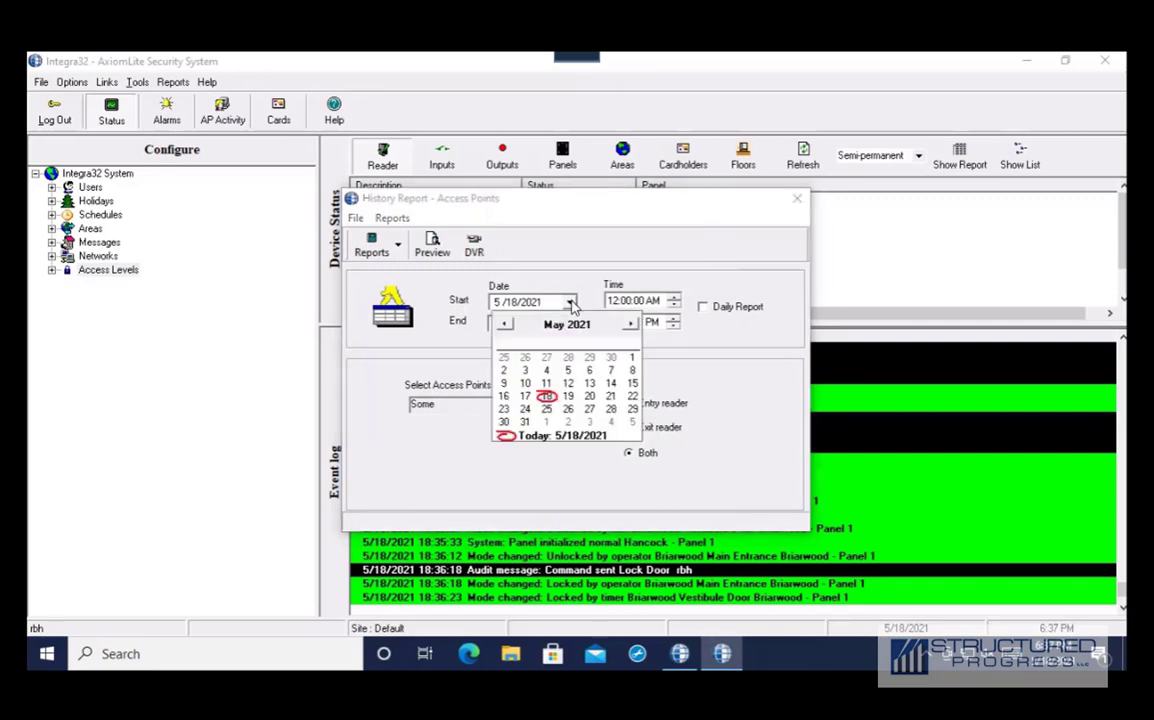
click(523, 397)
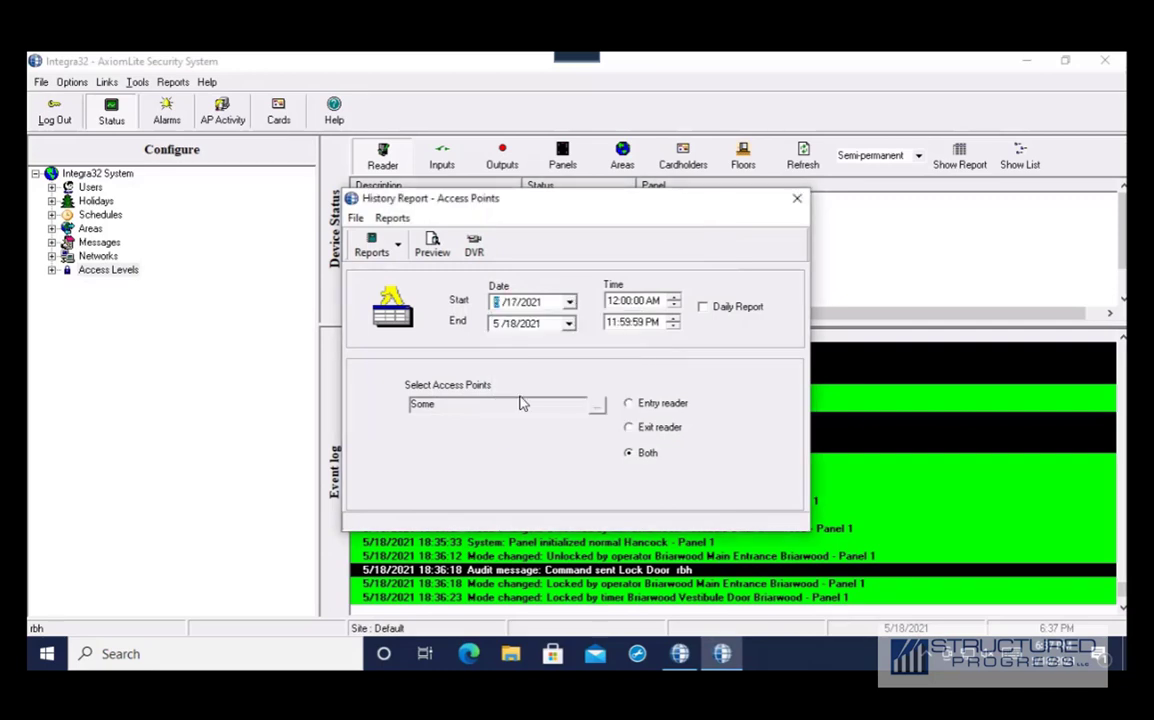
Preview the Access Points report maximized and jump between its 5/18/2021 and 5/17/2021 entries
click(432, 246)
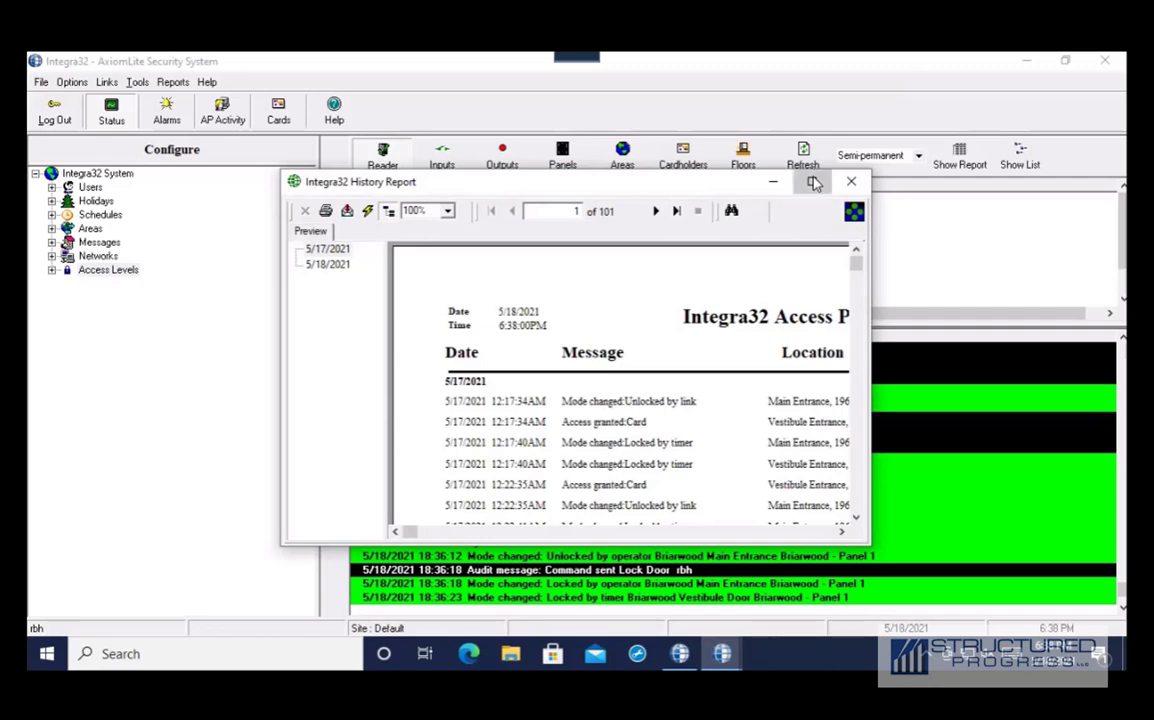
click(811, 181)
scroll(600, 240, down, 5)
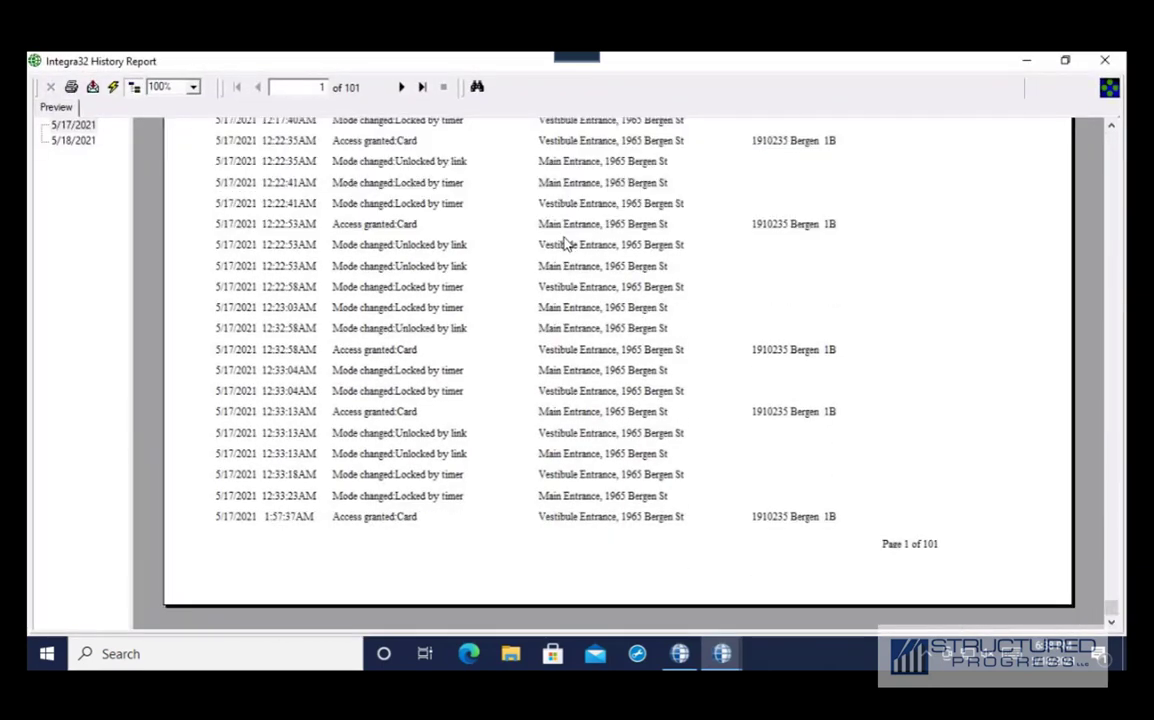
scroll(562, 245, up, 5)
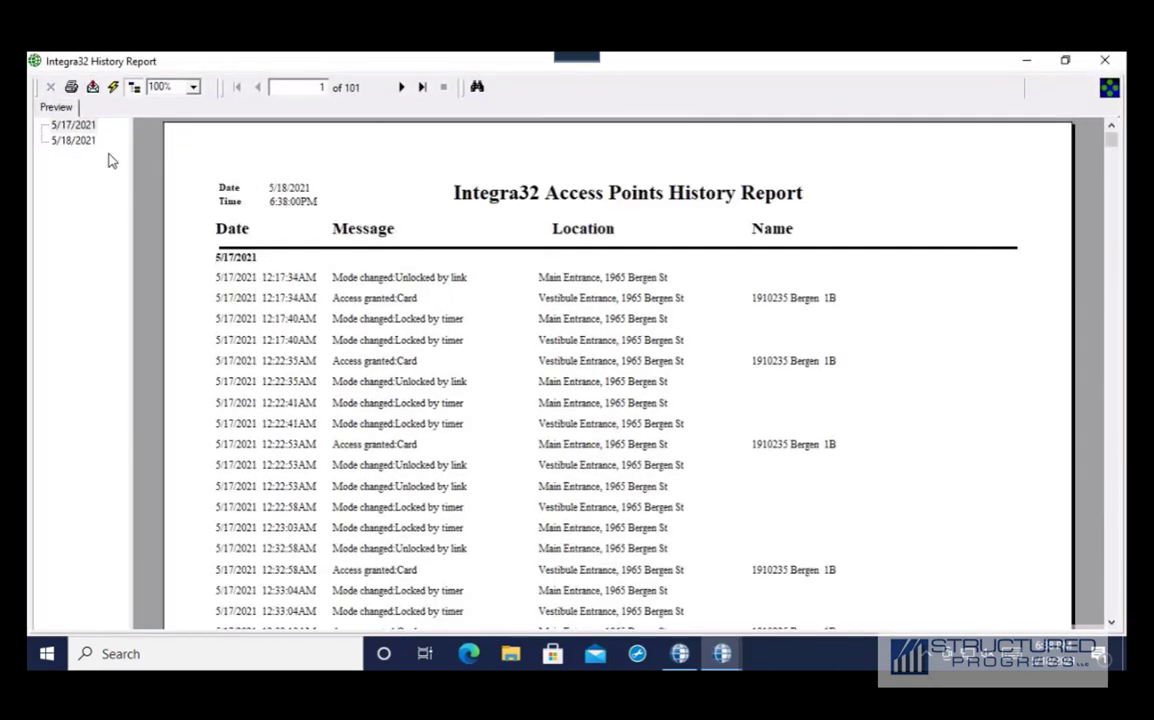
click(78, 141)
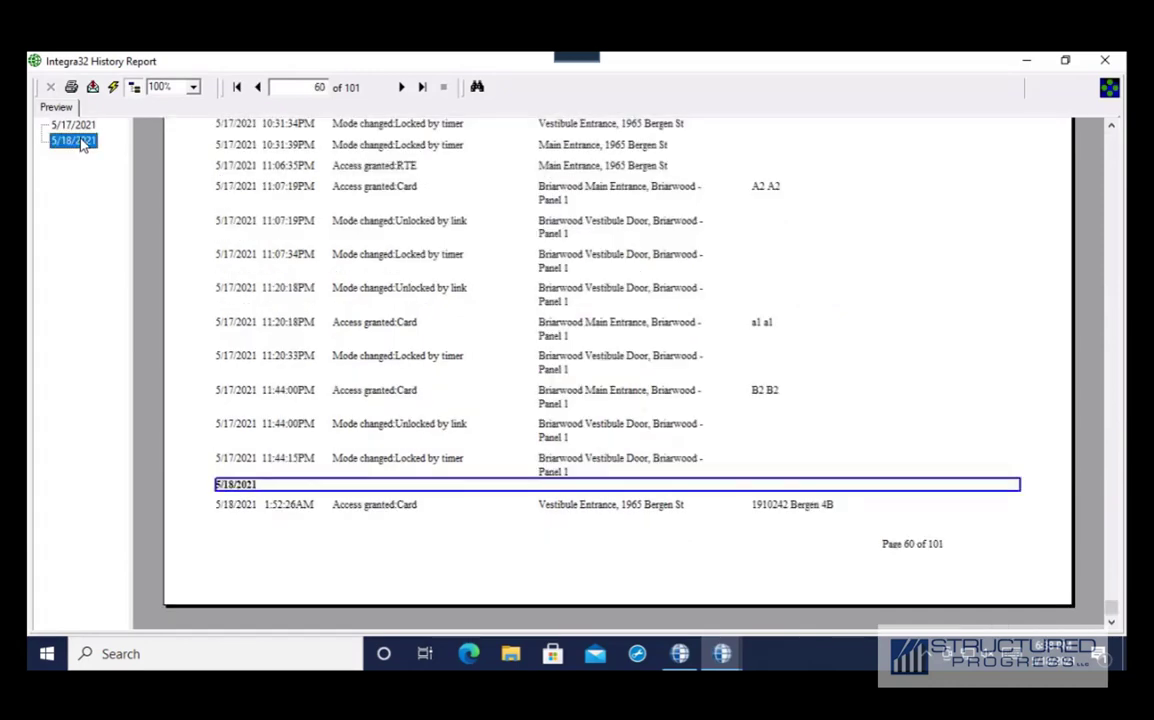
click(78, 126)
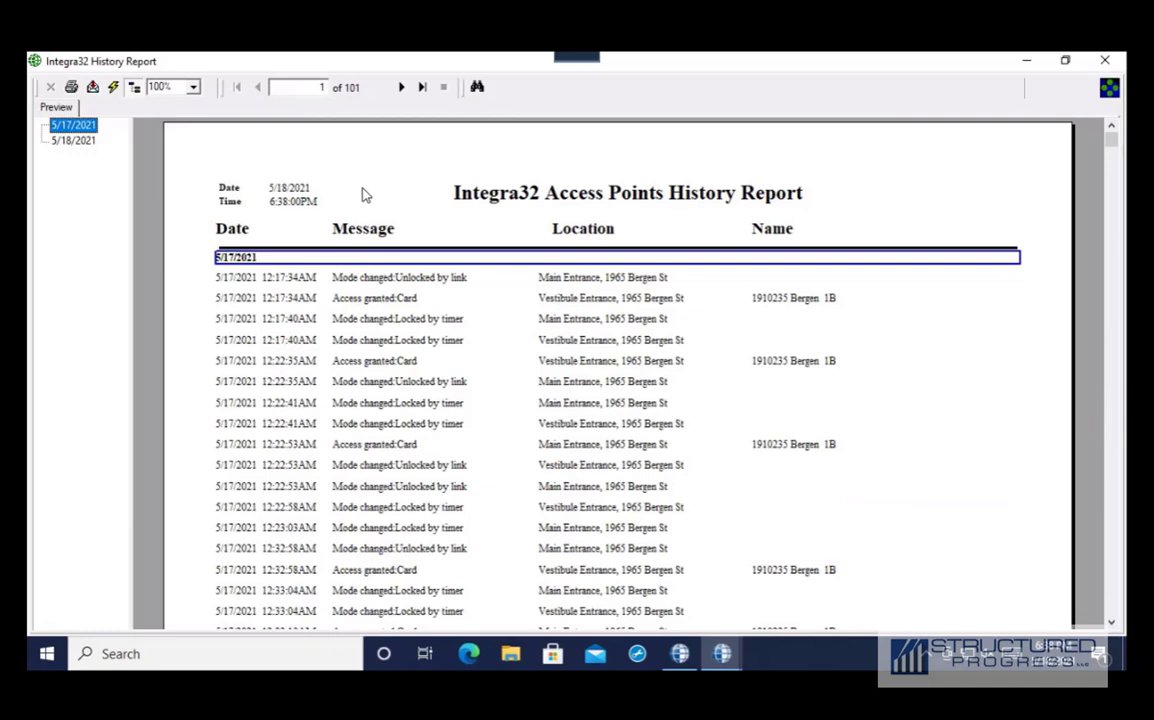
Export the report as Acrobat Format (PDF) to a disk file
click(92, 88)
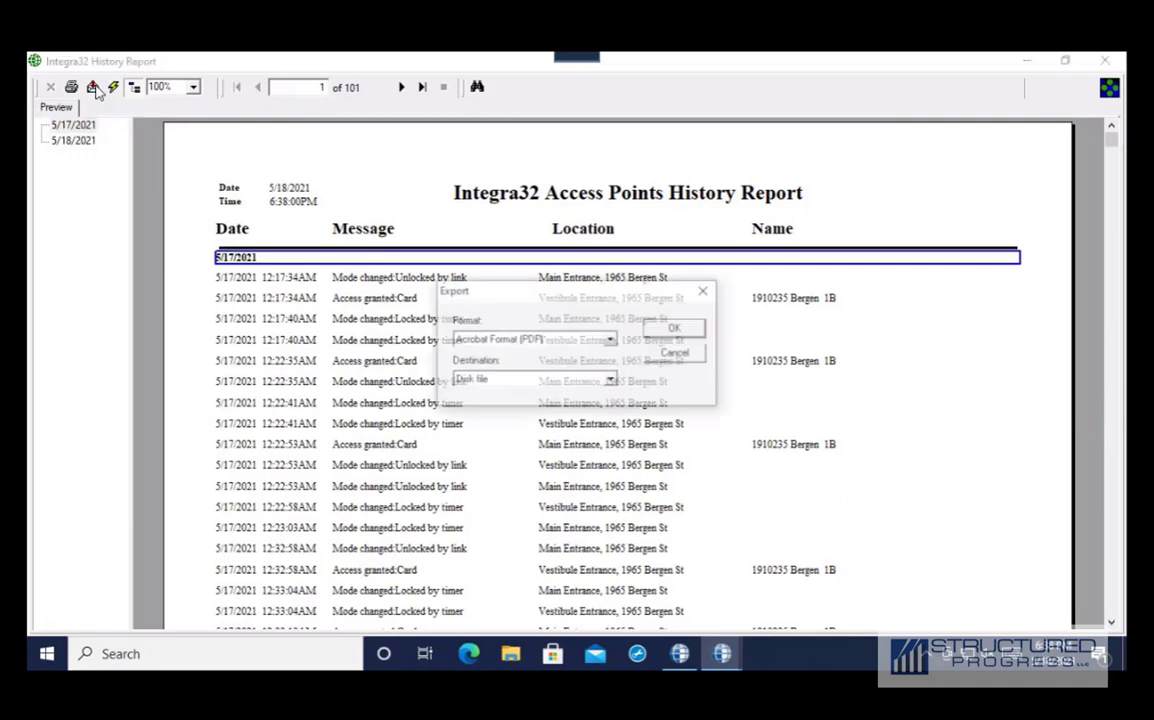
click(612, 341)
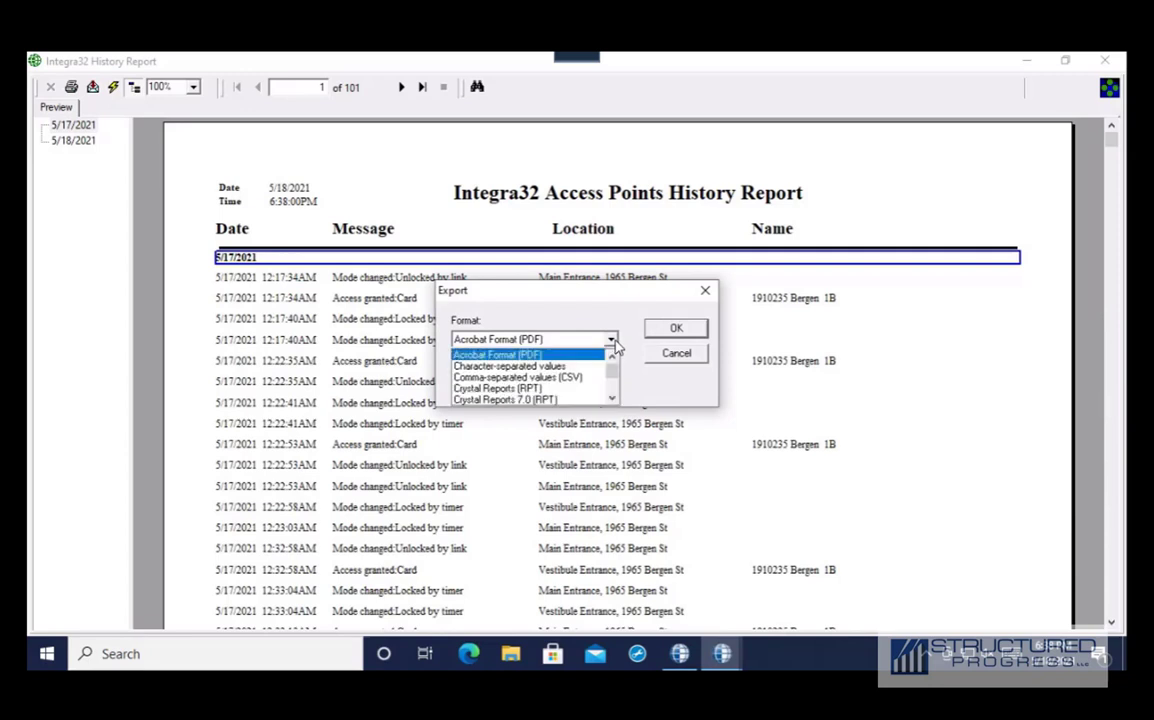
scroll(605, 375, down, 4)
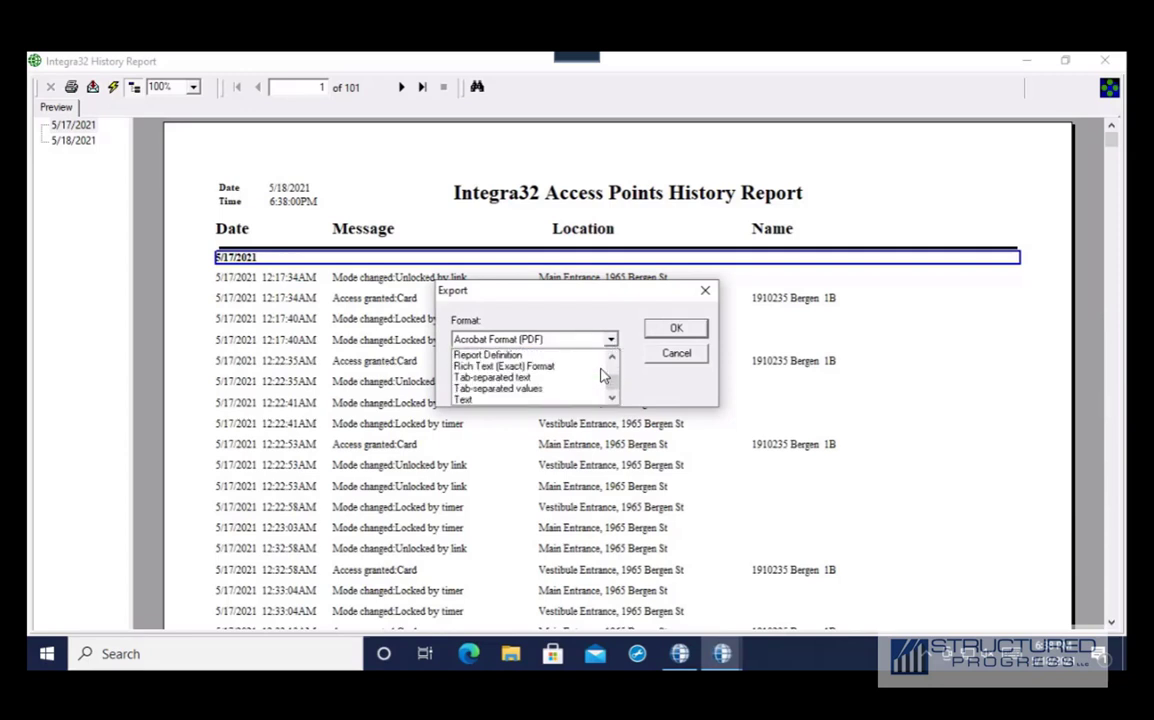
scroll(607, 384, down, 1)
scroll(611, 385, up, 4)
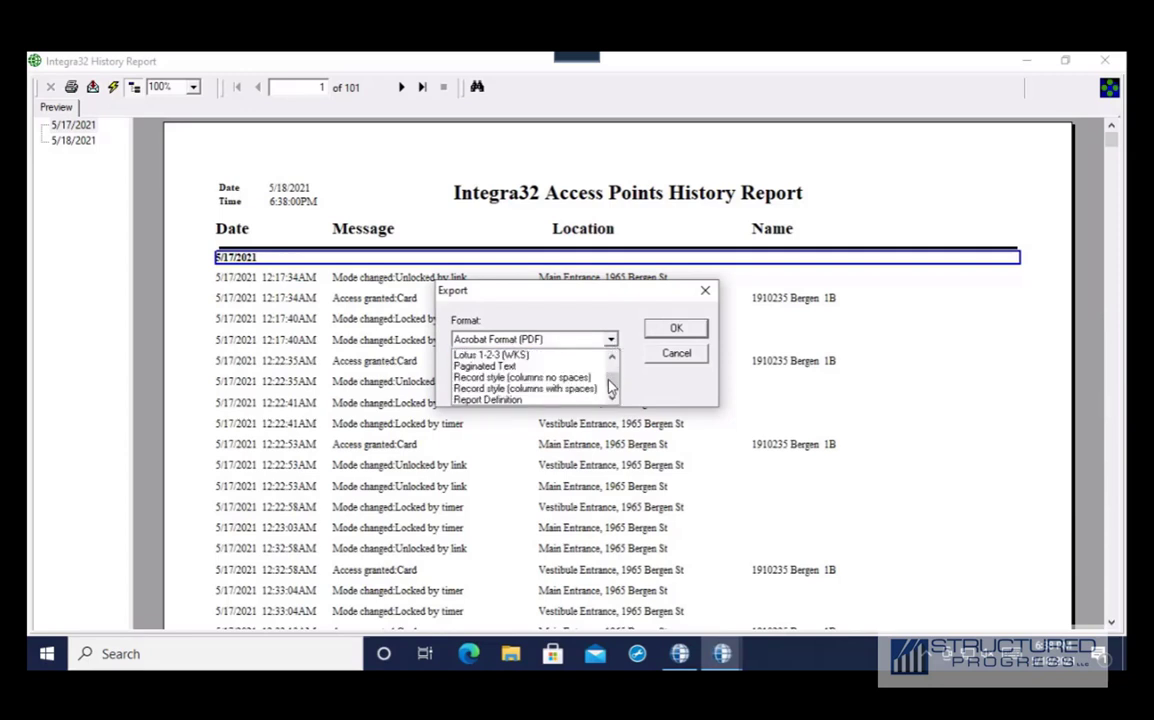
scroll(605, 380, up, 3)
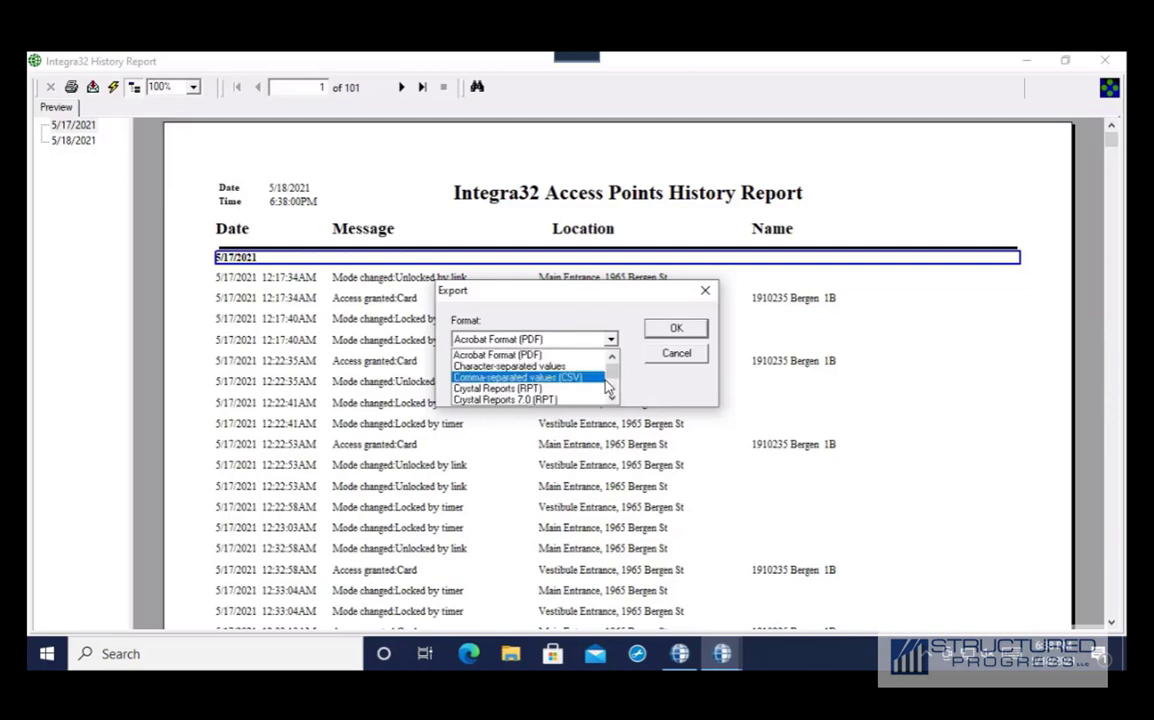
click(579, 361)
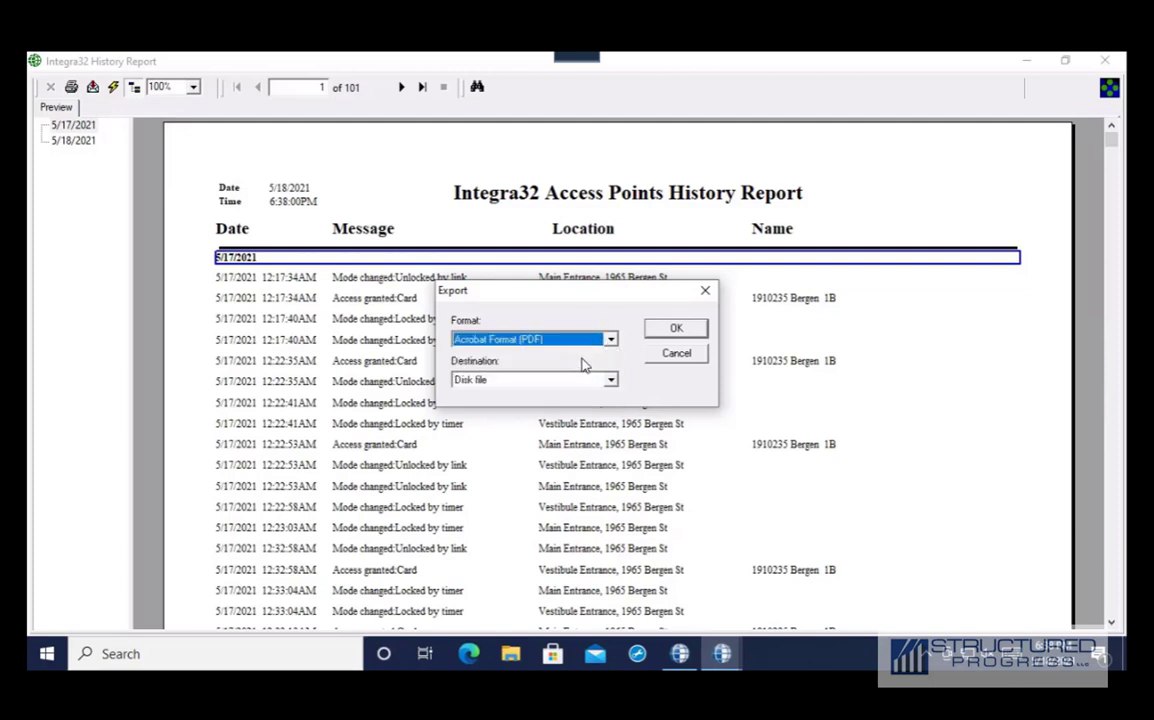
click(693, 329)
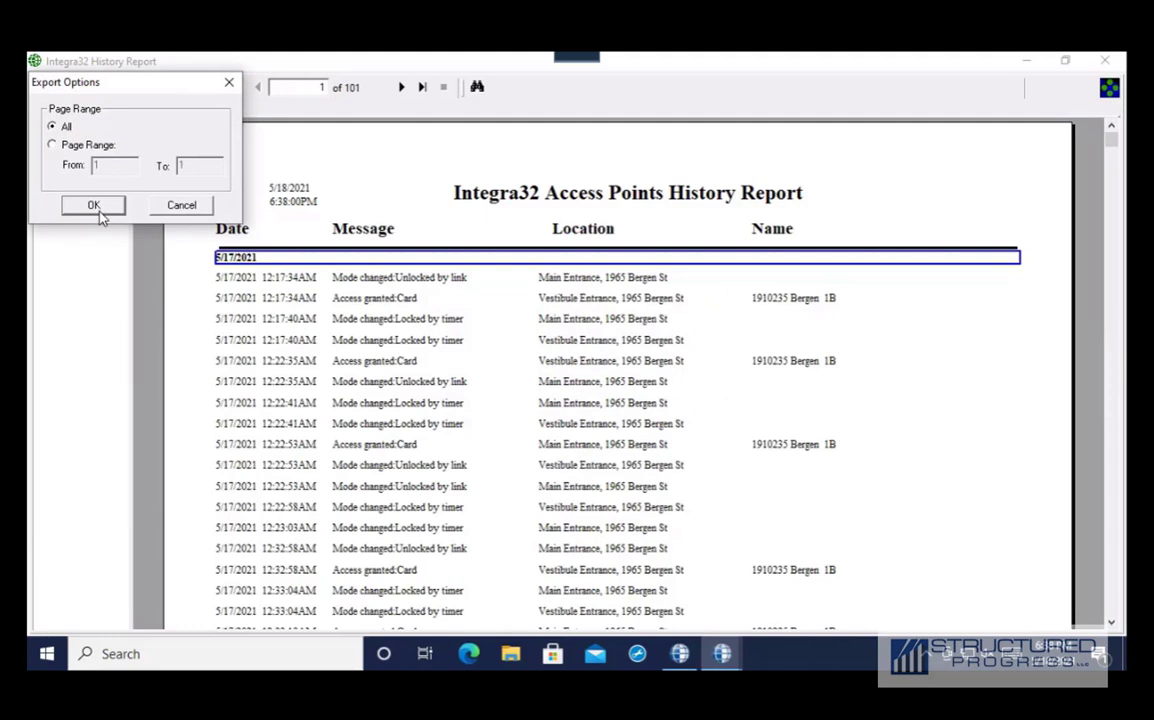
Export all pages and save the PDF as FB7 on the Desktop
click(95, 207)
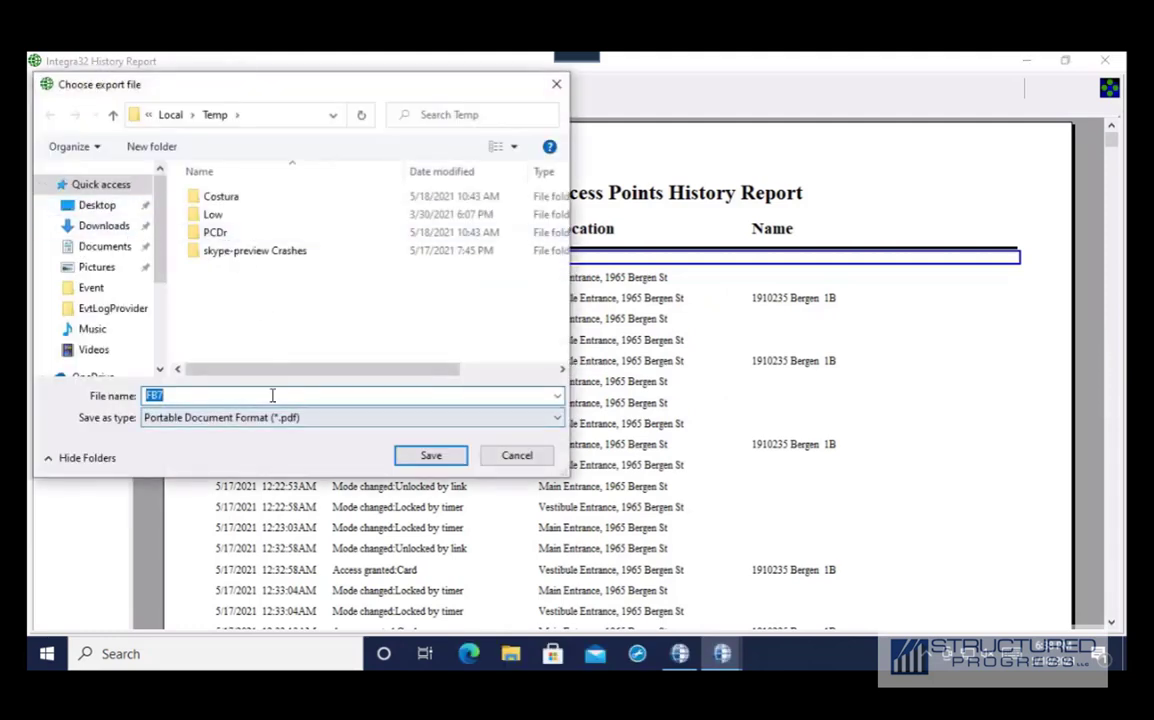
click(100, 206)
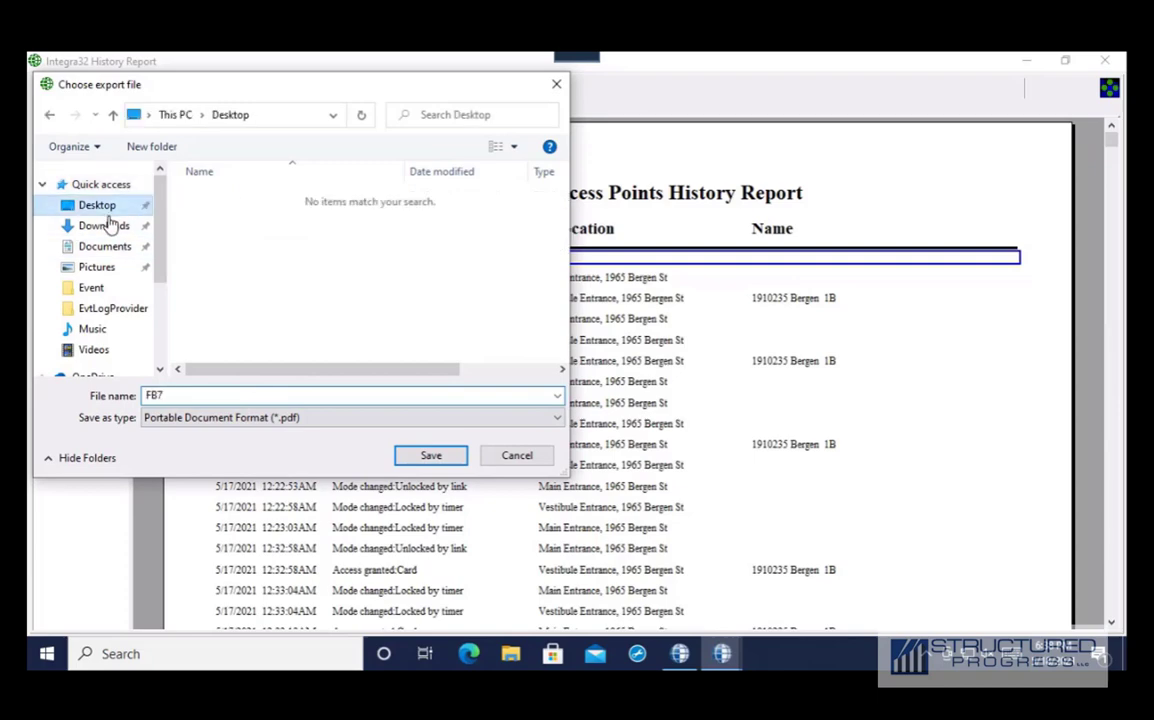
click(451, 460)
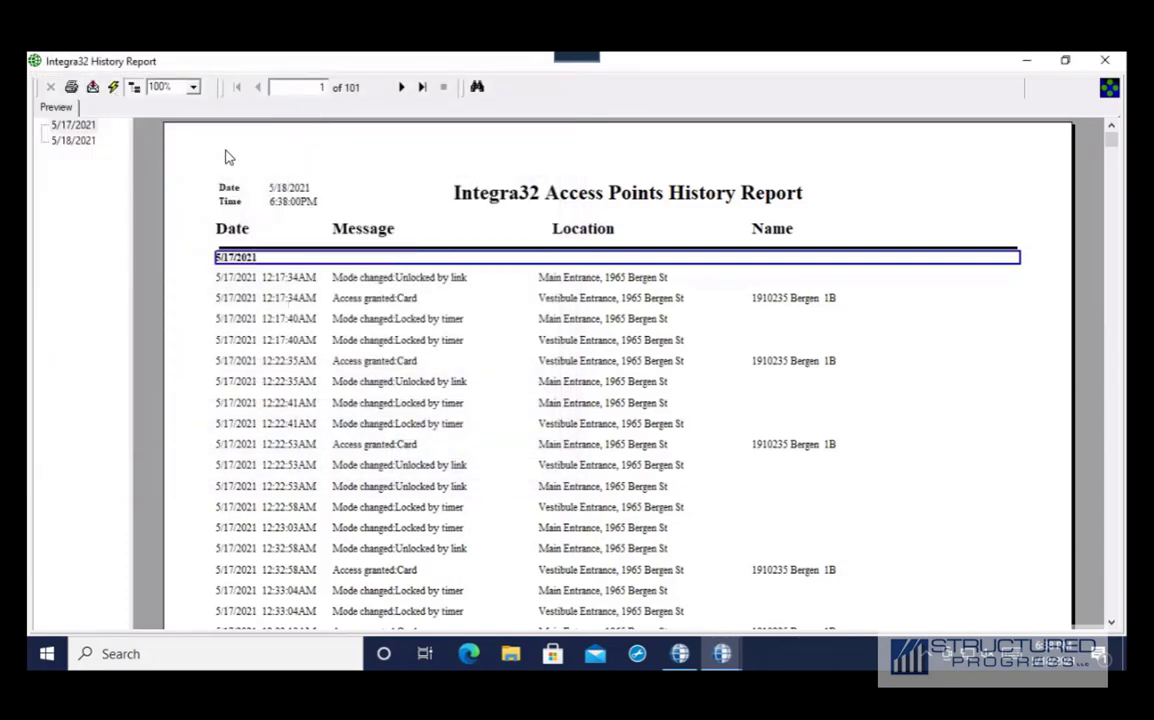
click(511, 653)
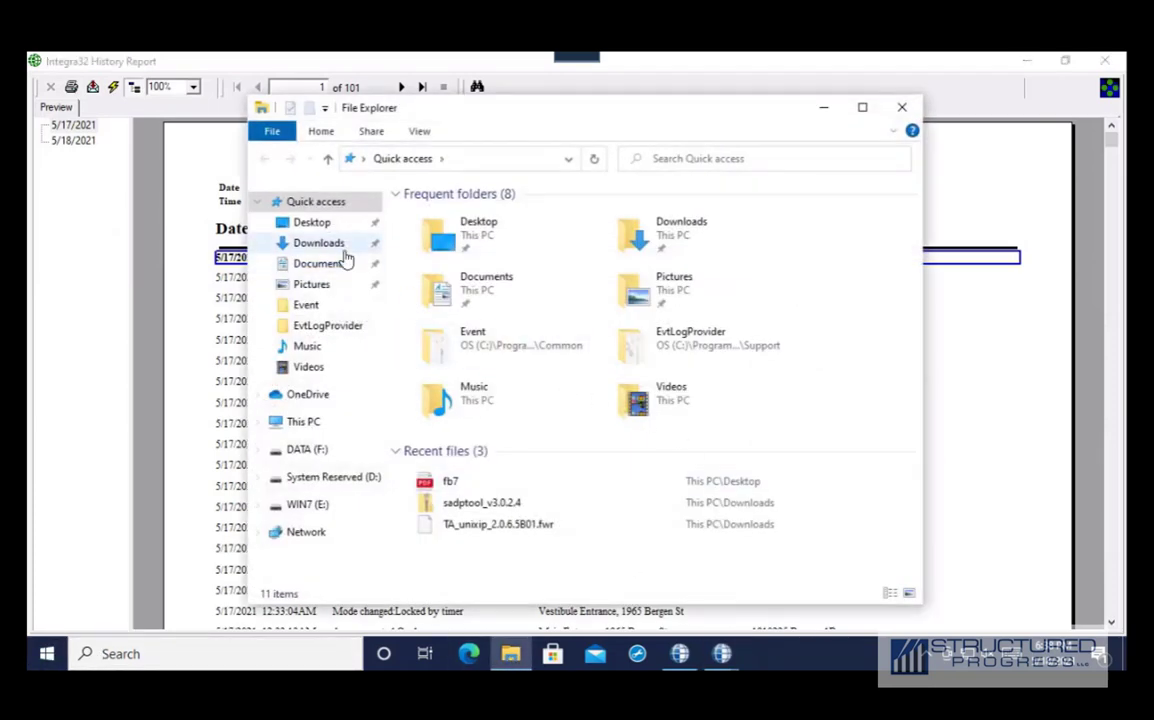
click(340, 246)
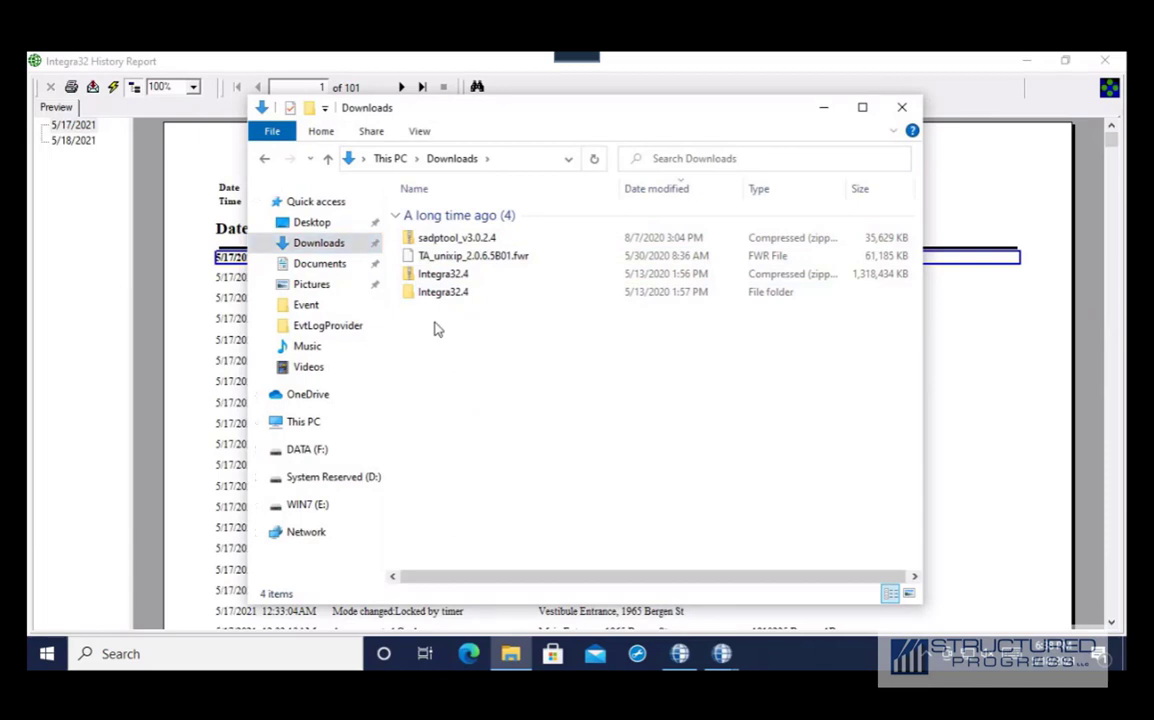
click(314, 266)
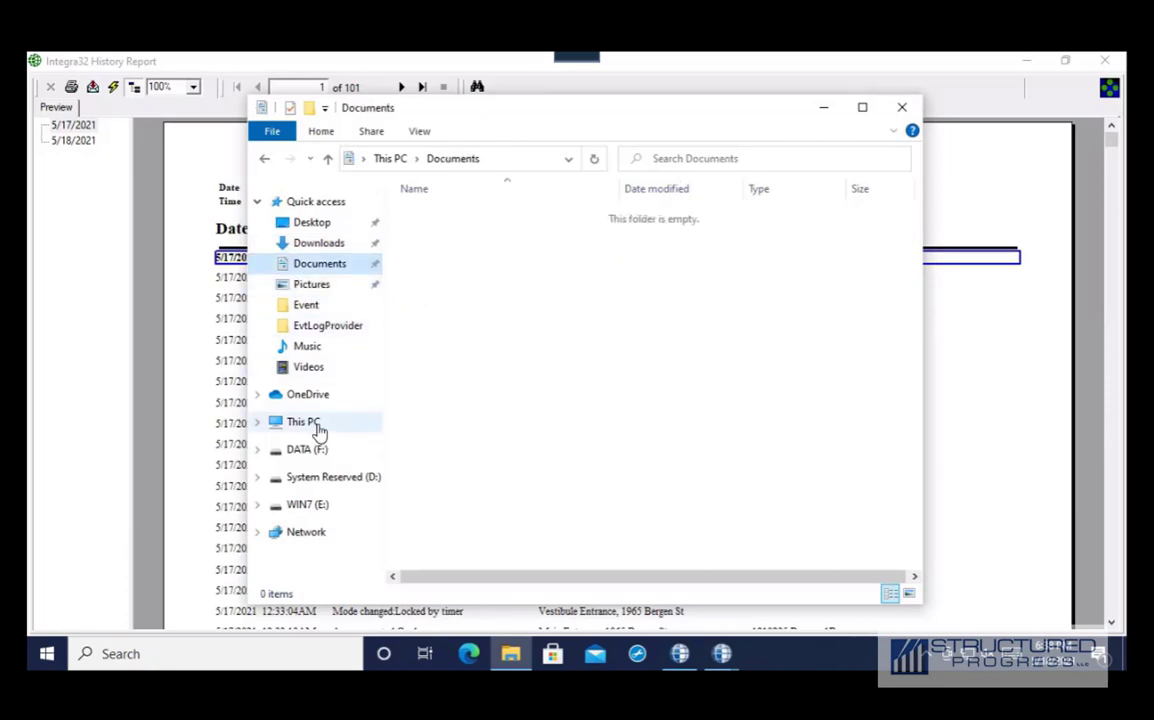
click(901, 107)
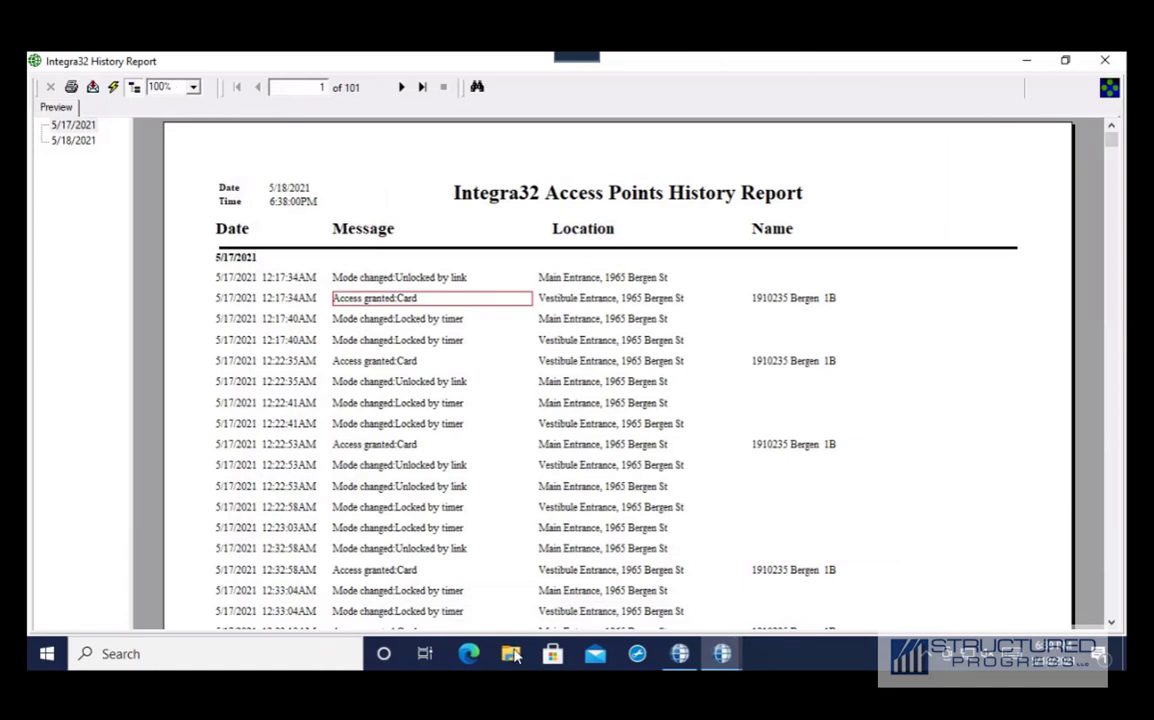
Show the desktop, view fb7 in Edge and close it, then close History Report and restore Integra32
right_click(812, 662)
click(880, 536)
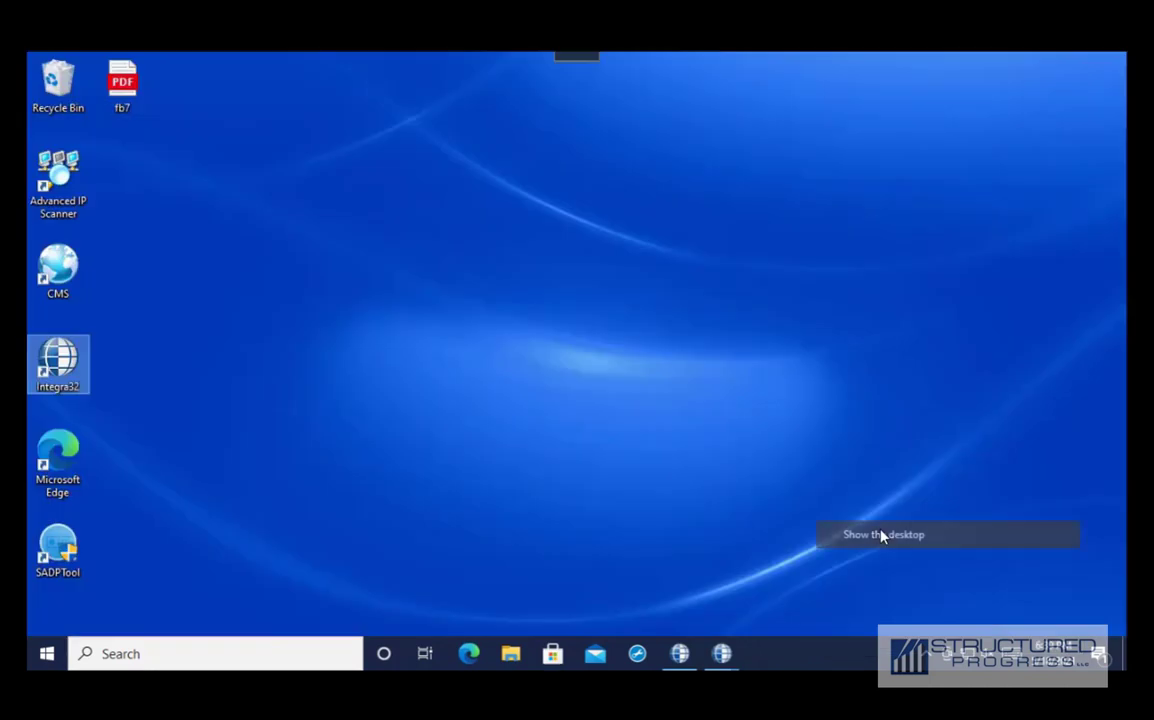
click(125, 108)
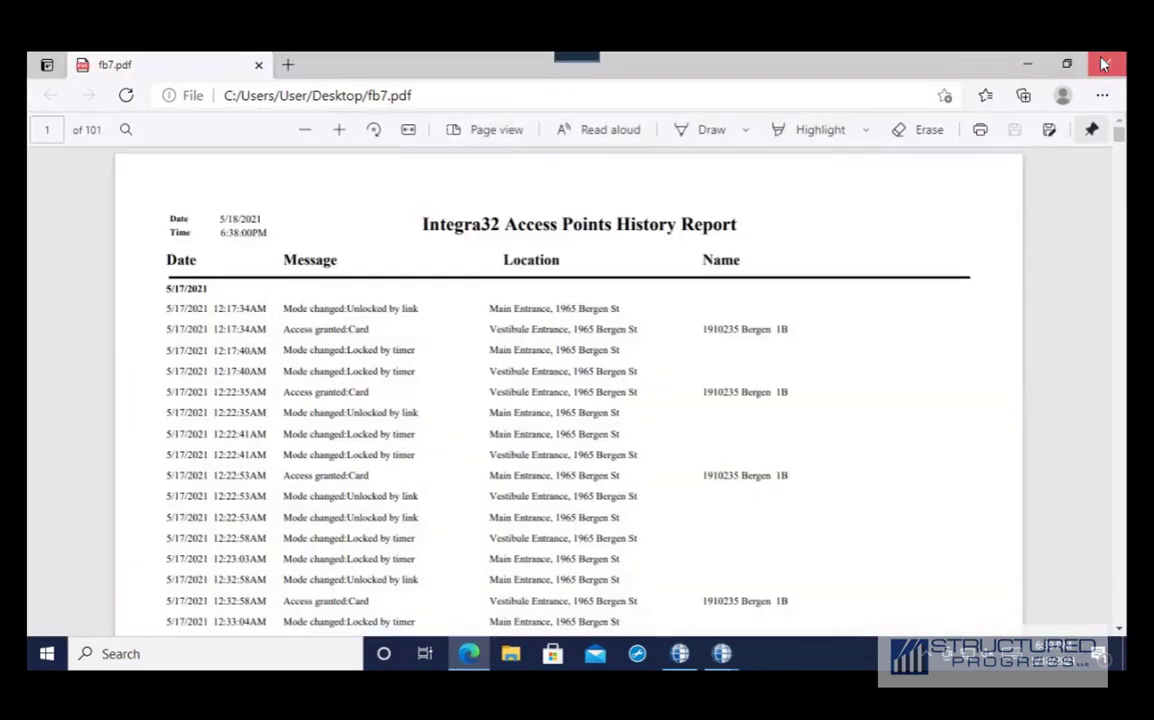
click(1103, 65)
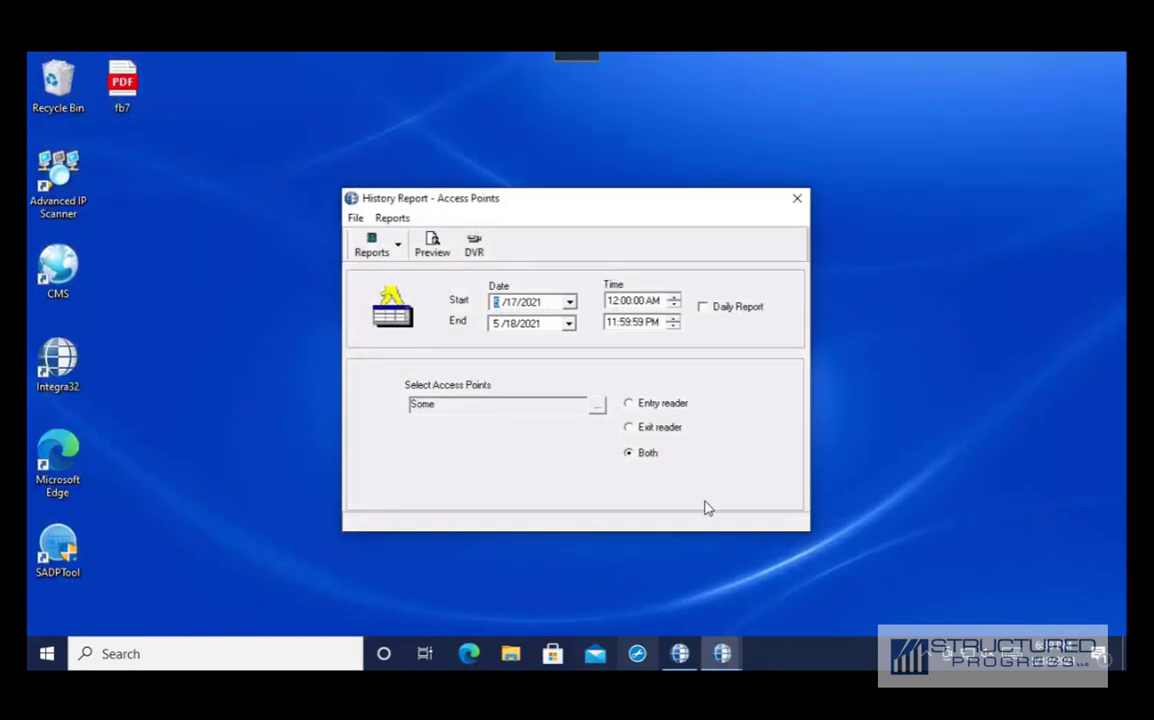
click(798, 201)
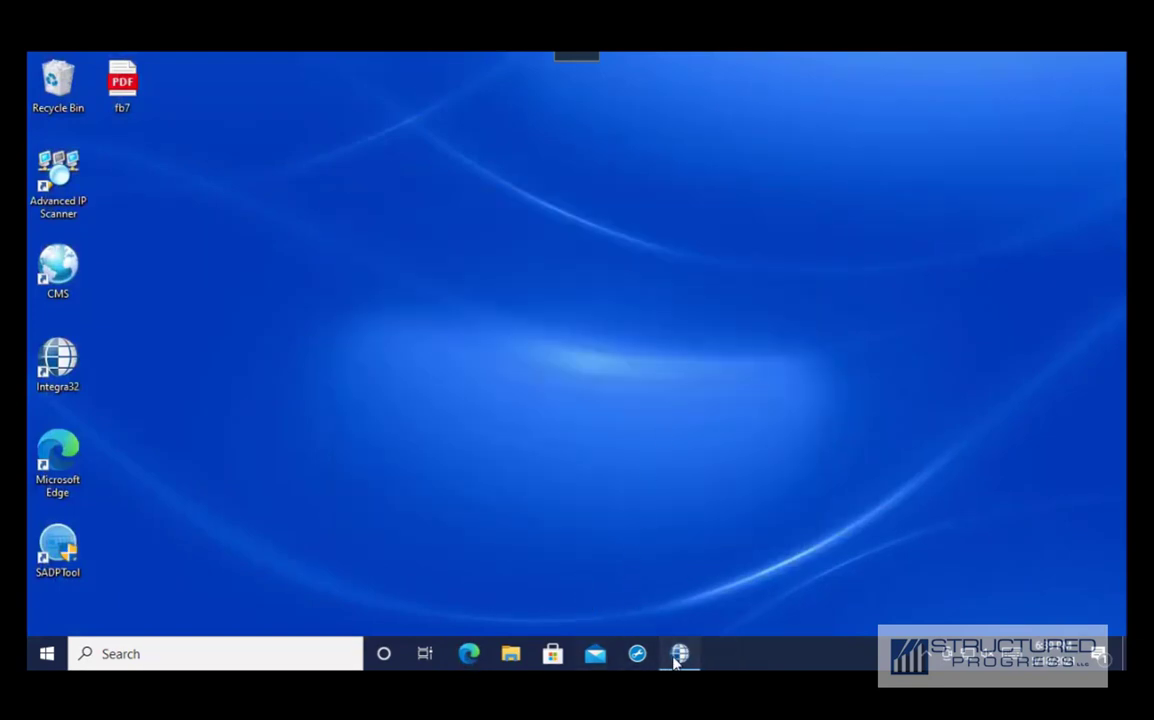
click(679, 654)
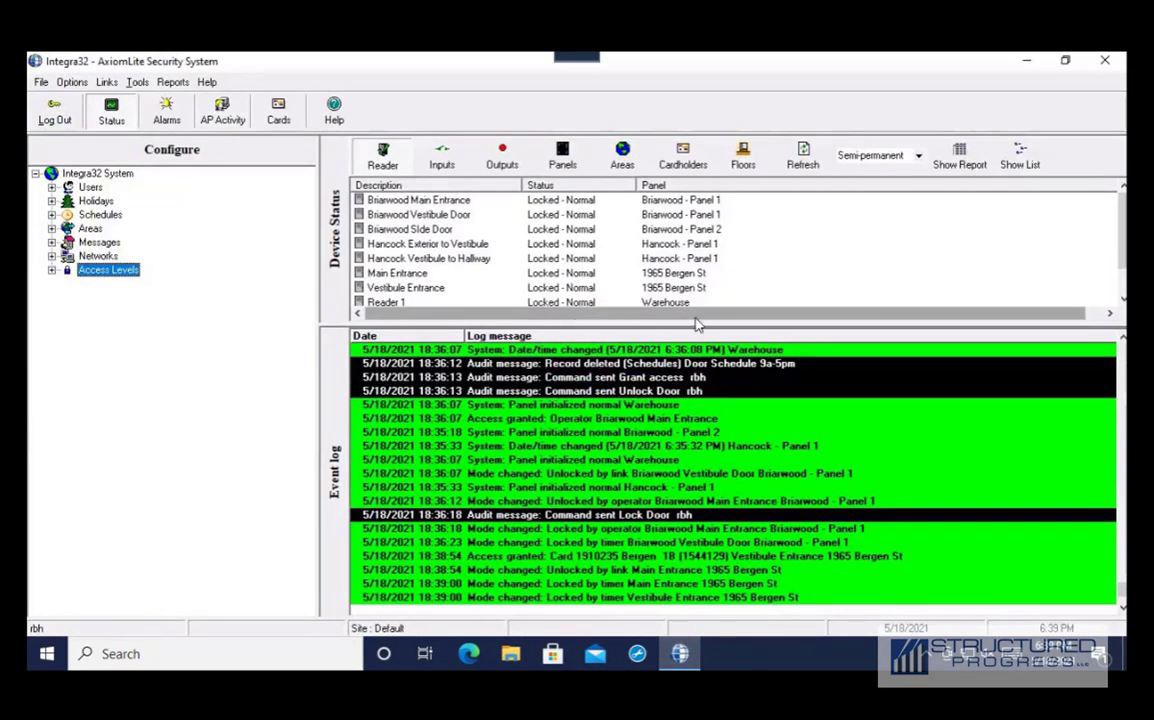